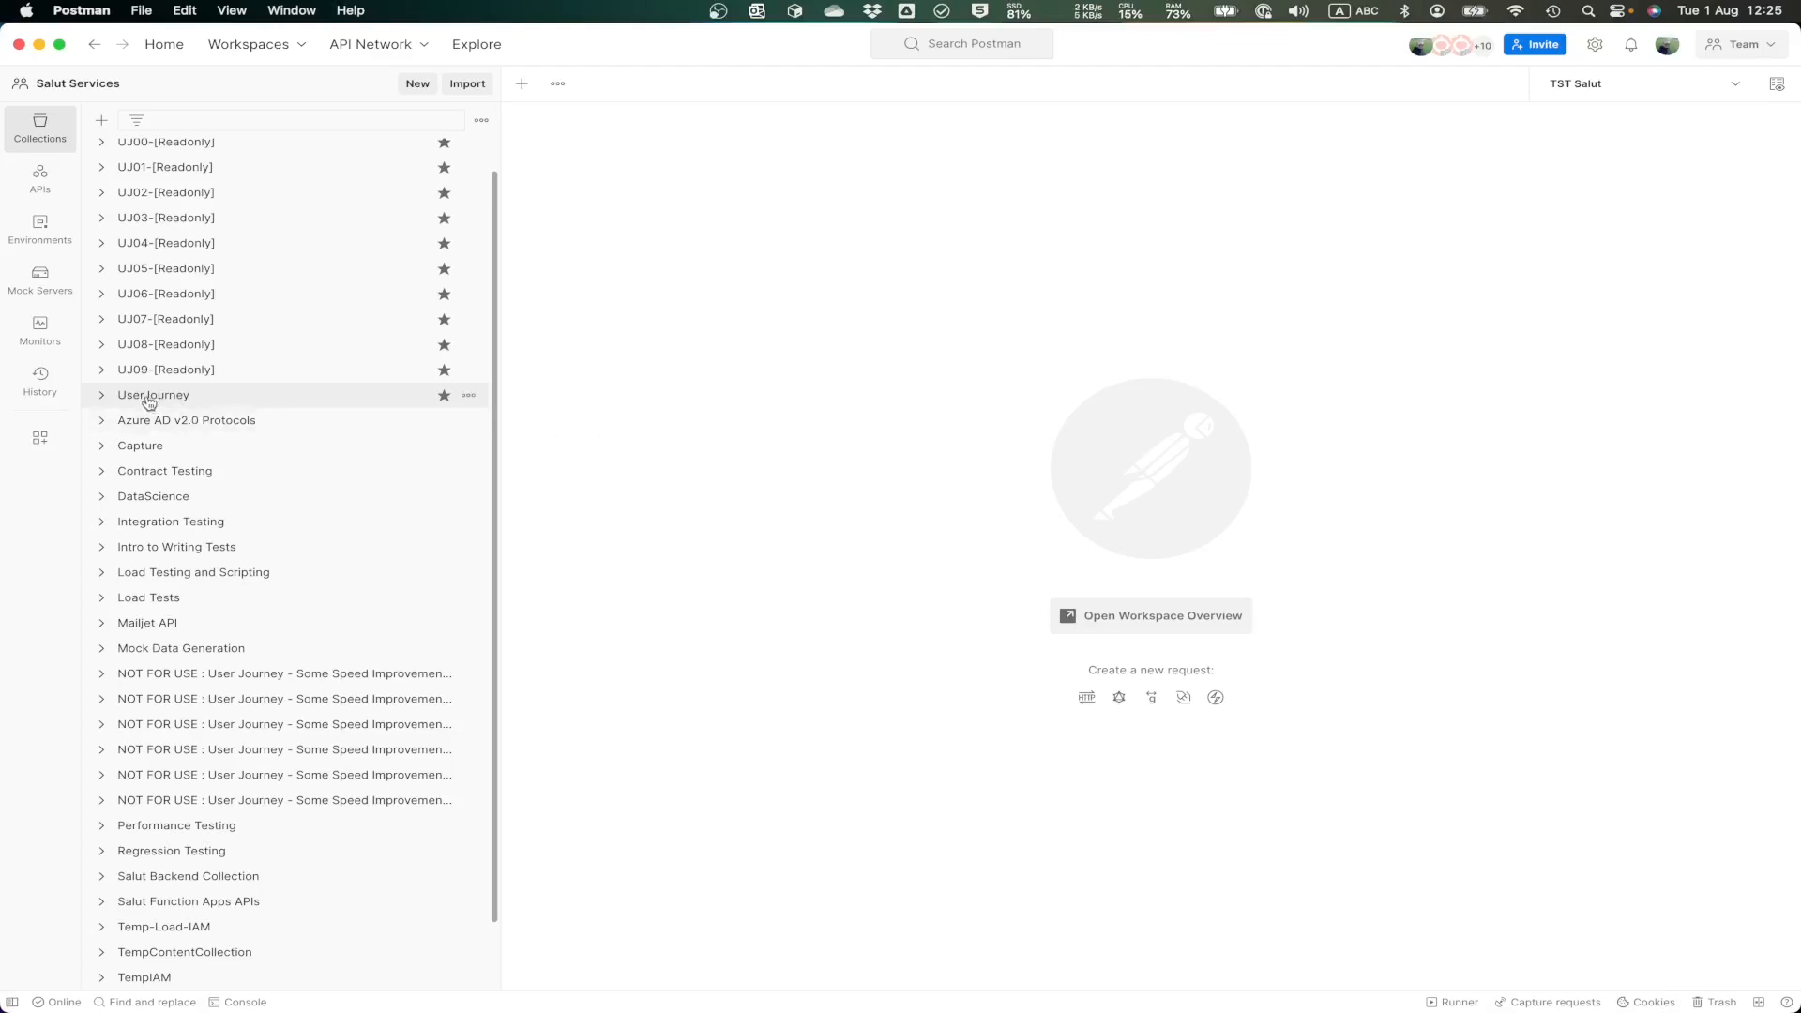
Step: Expand the UserJourney collection and look through the requests in its UJ01-Existing user reopens app and UJ02-New user first run folders
left_click(103, 396)
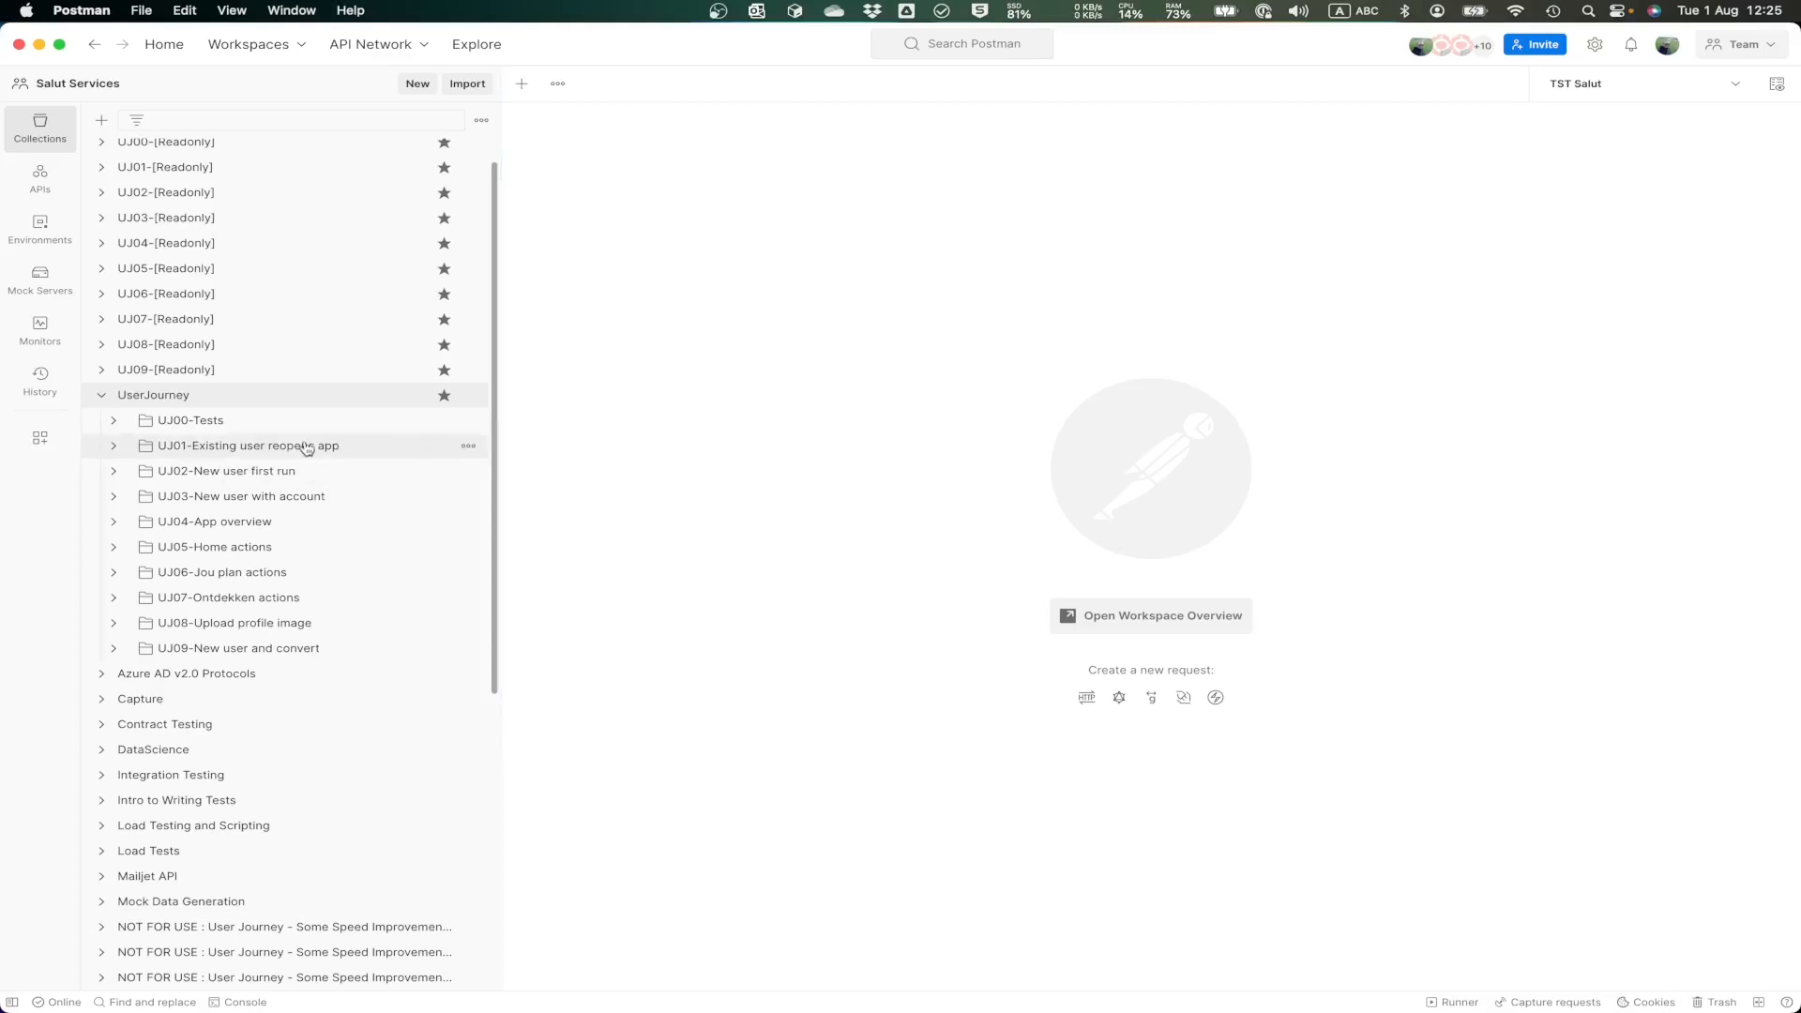
left_click(113, 448)
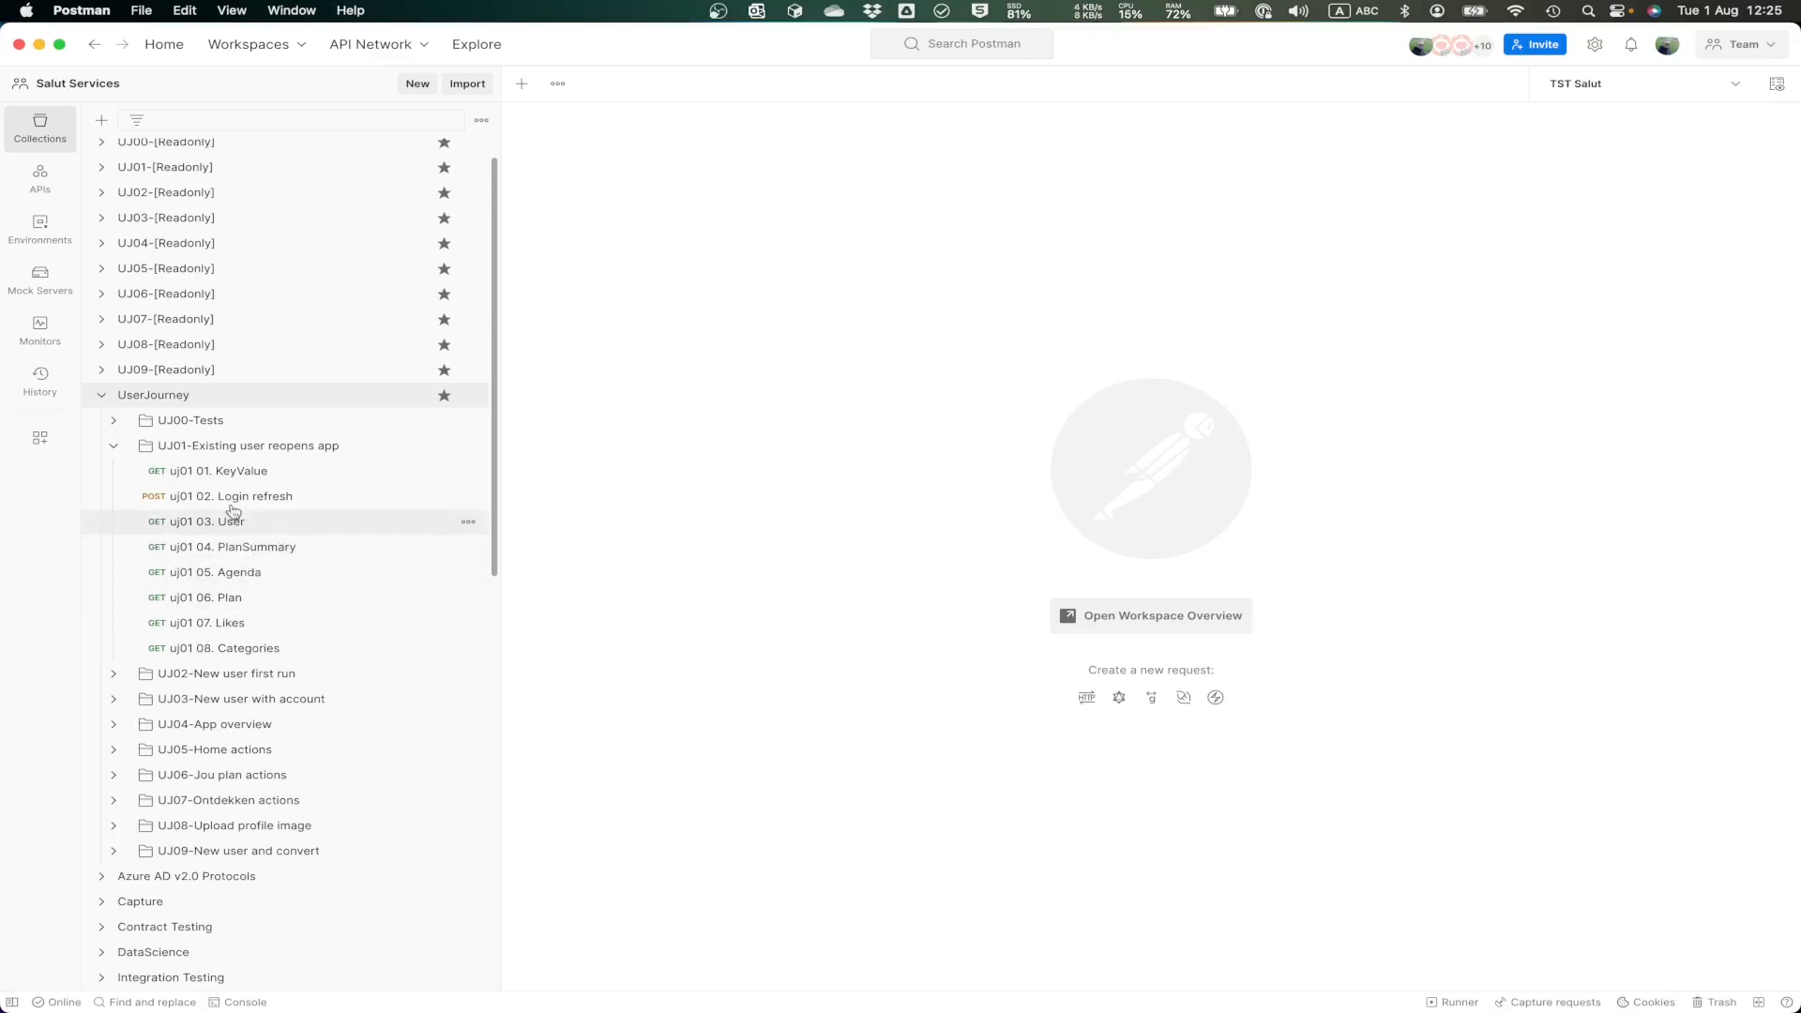
left_click(108, 451)
left_click(112, 475)
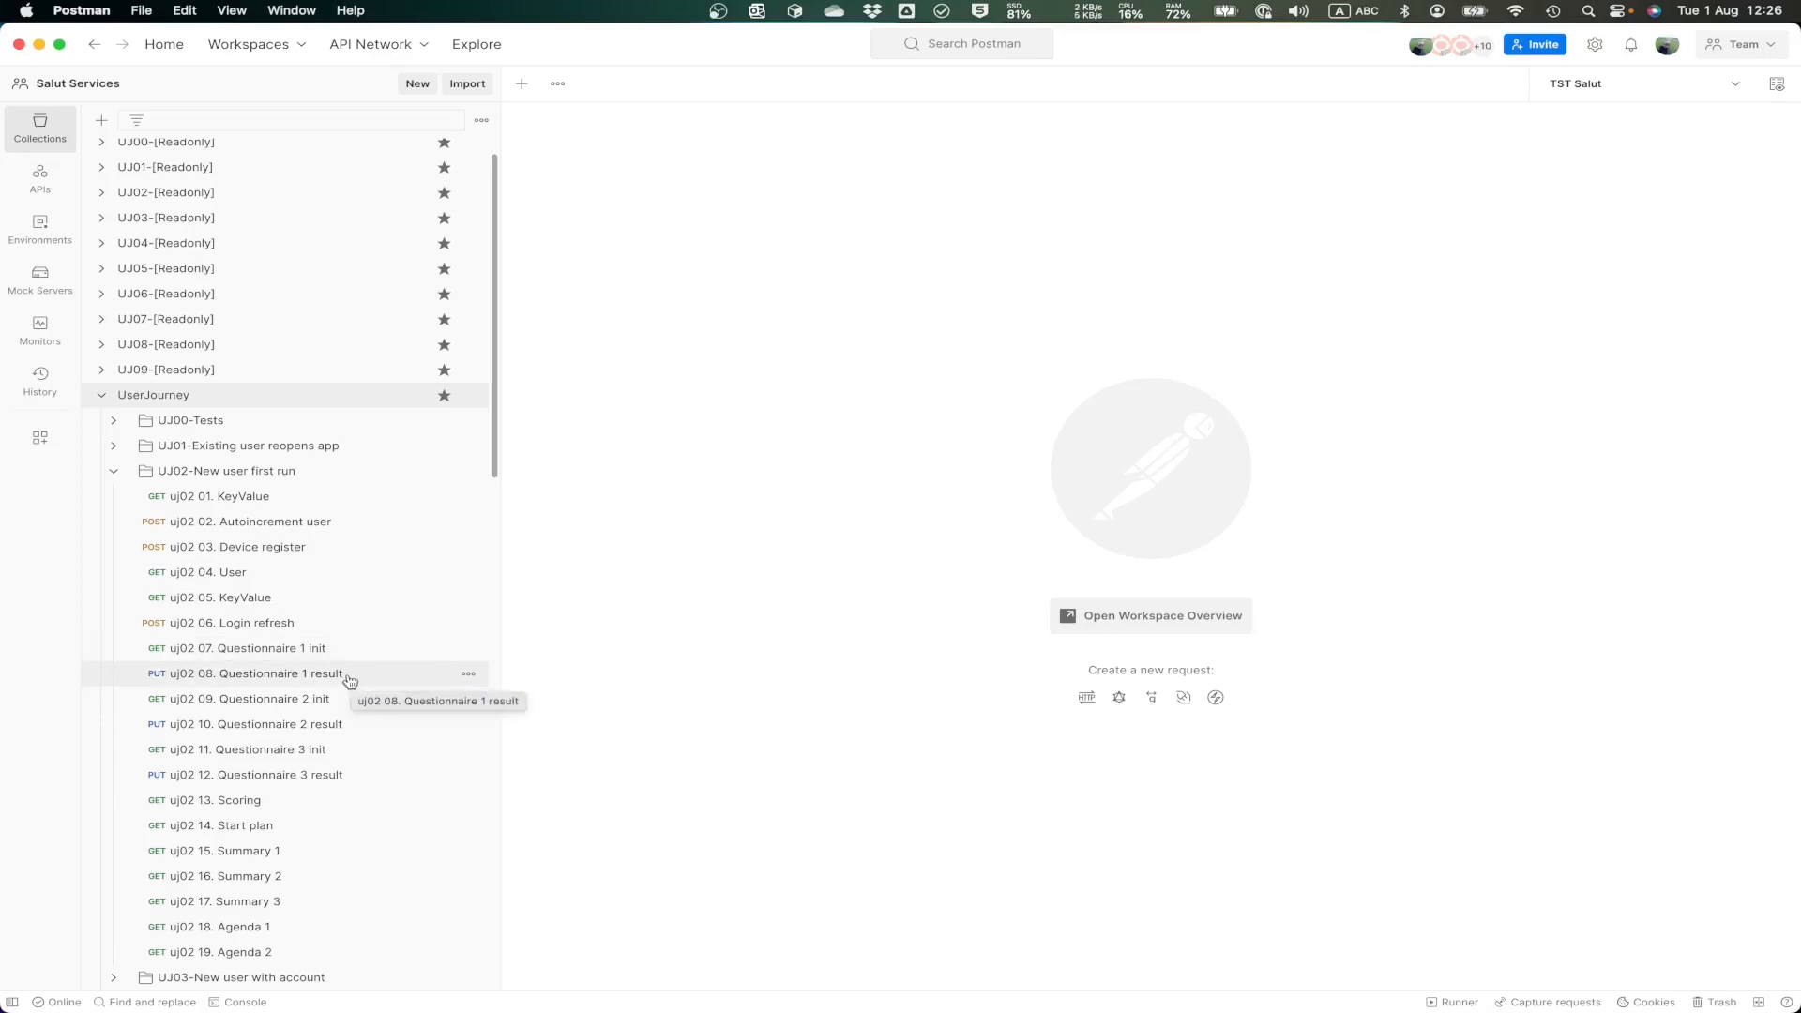
left_click(113, 474)
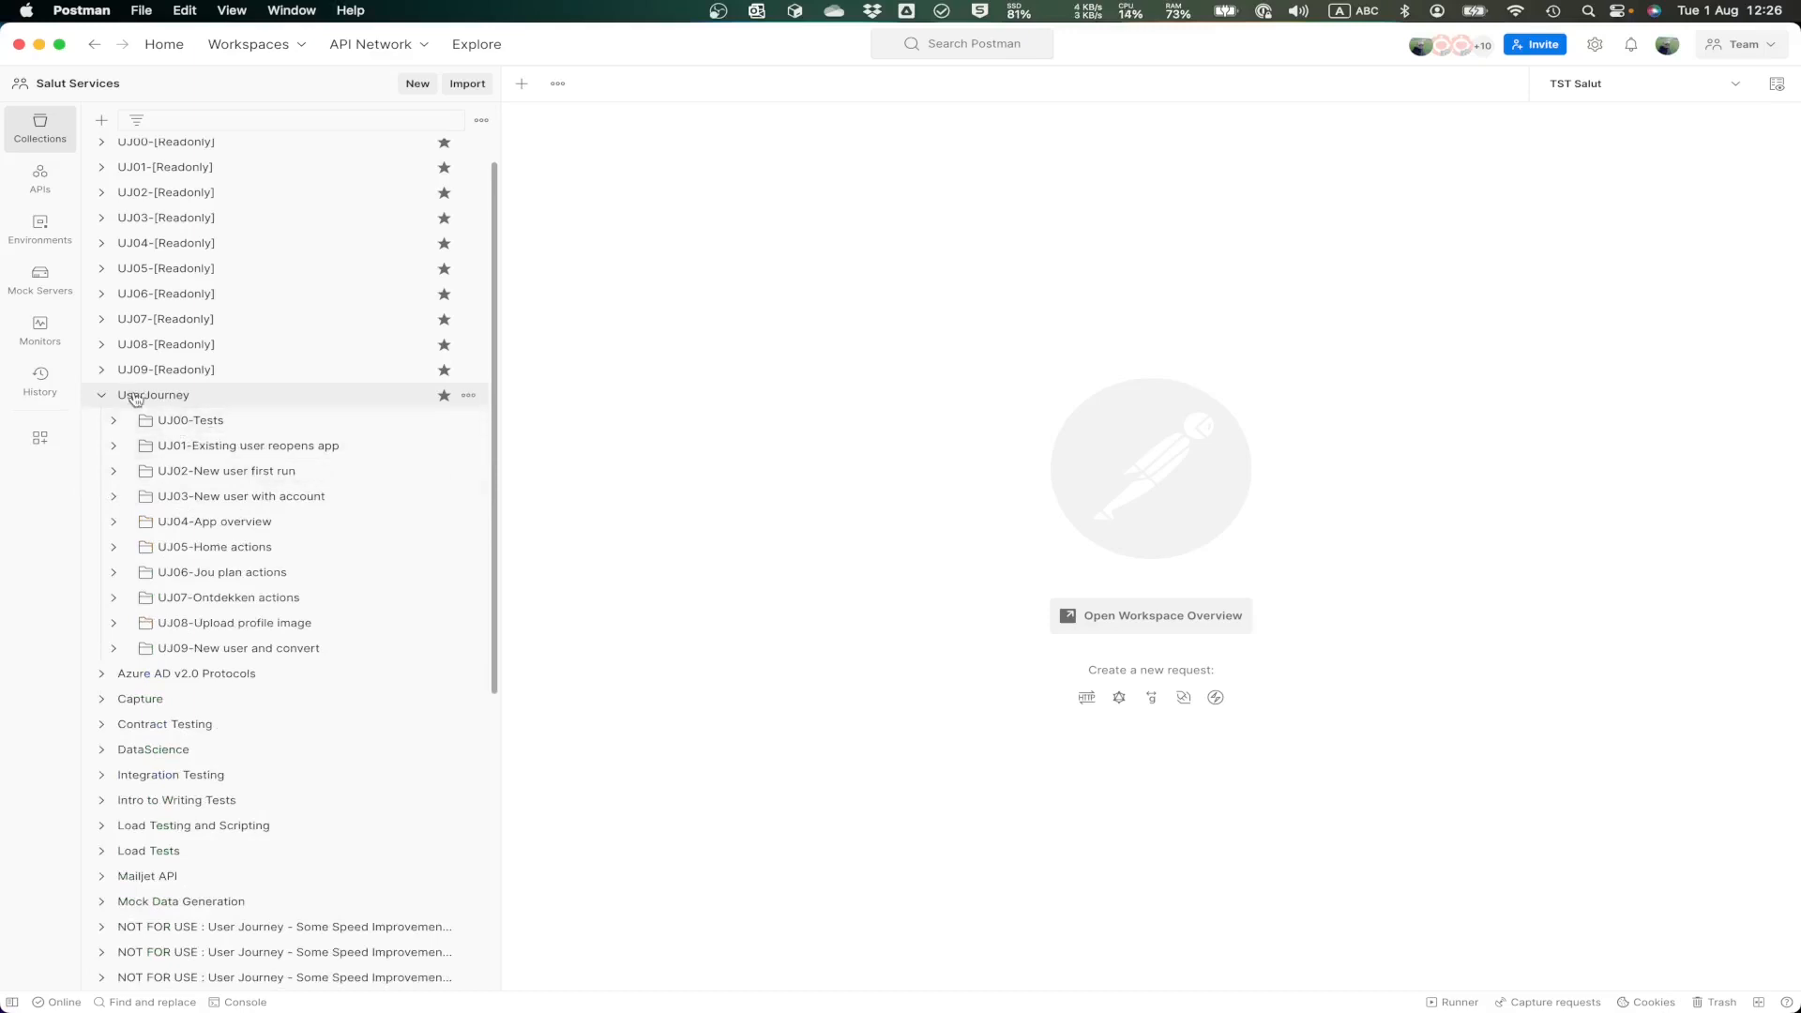
Step: Open the UserJourney collection's variables and look through the whole list
left_click(229, 397)
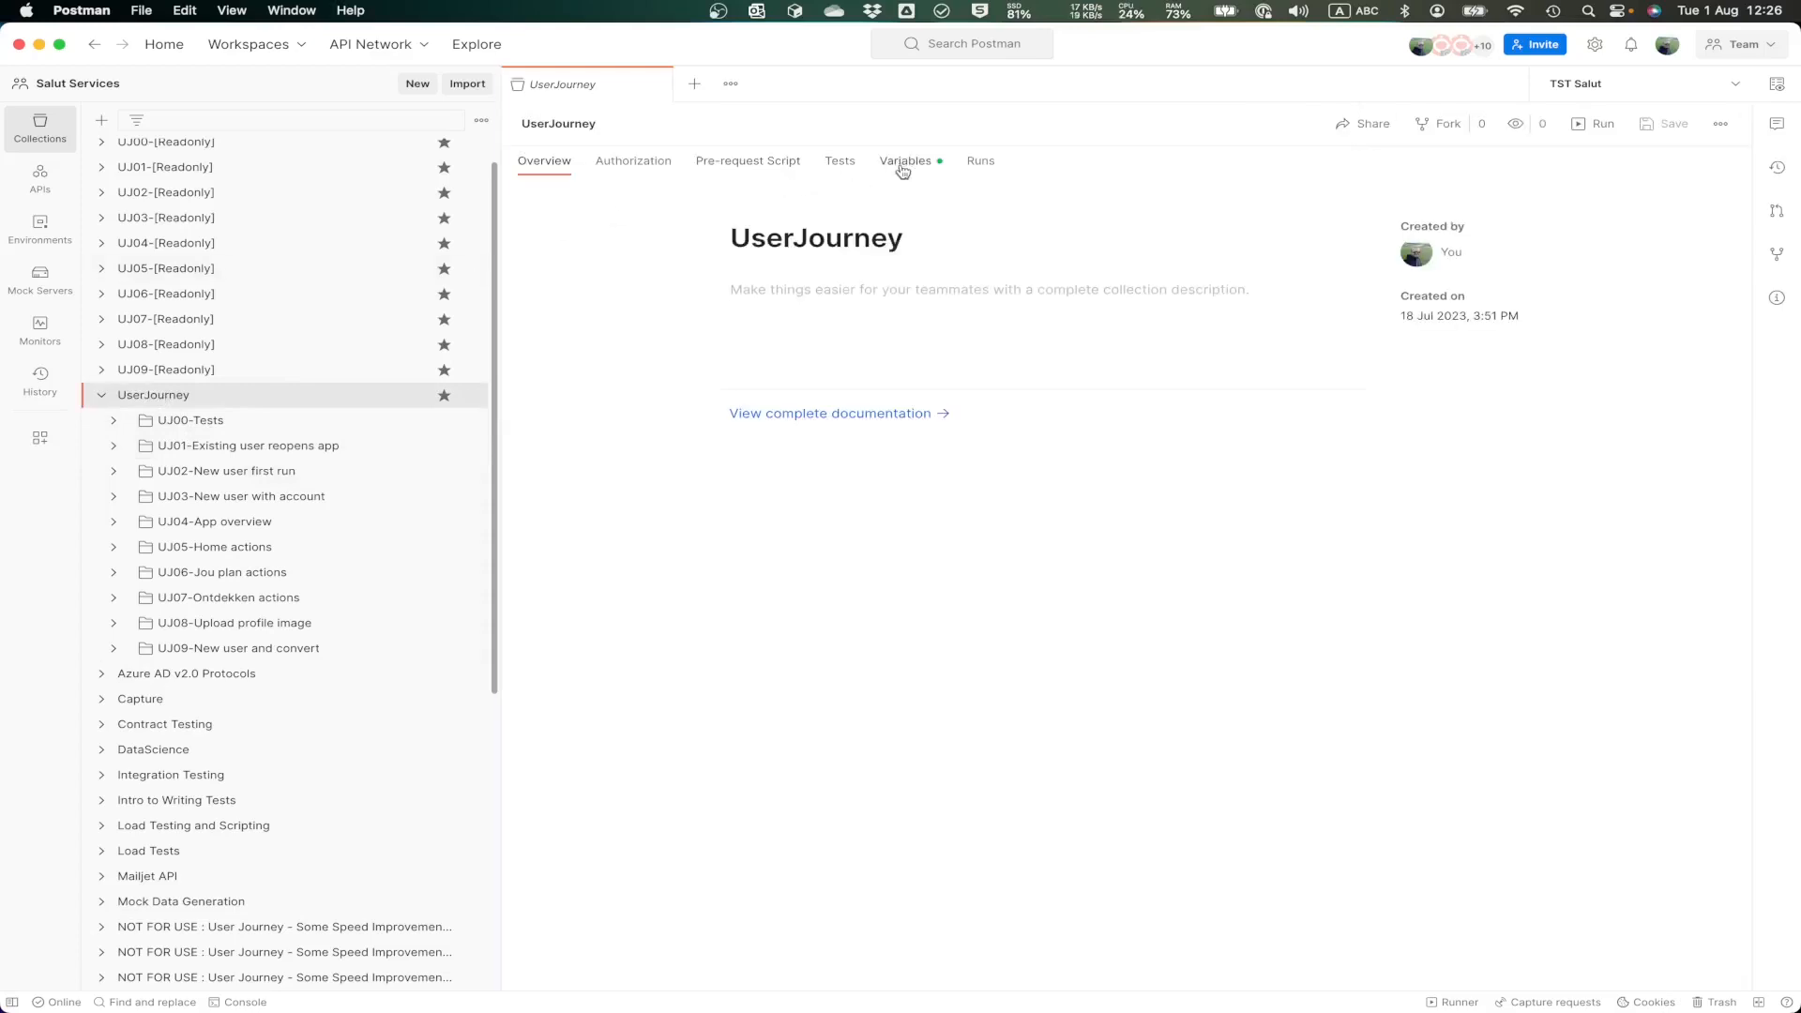
left_click(905, 166)
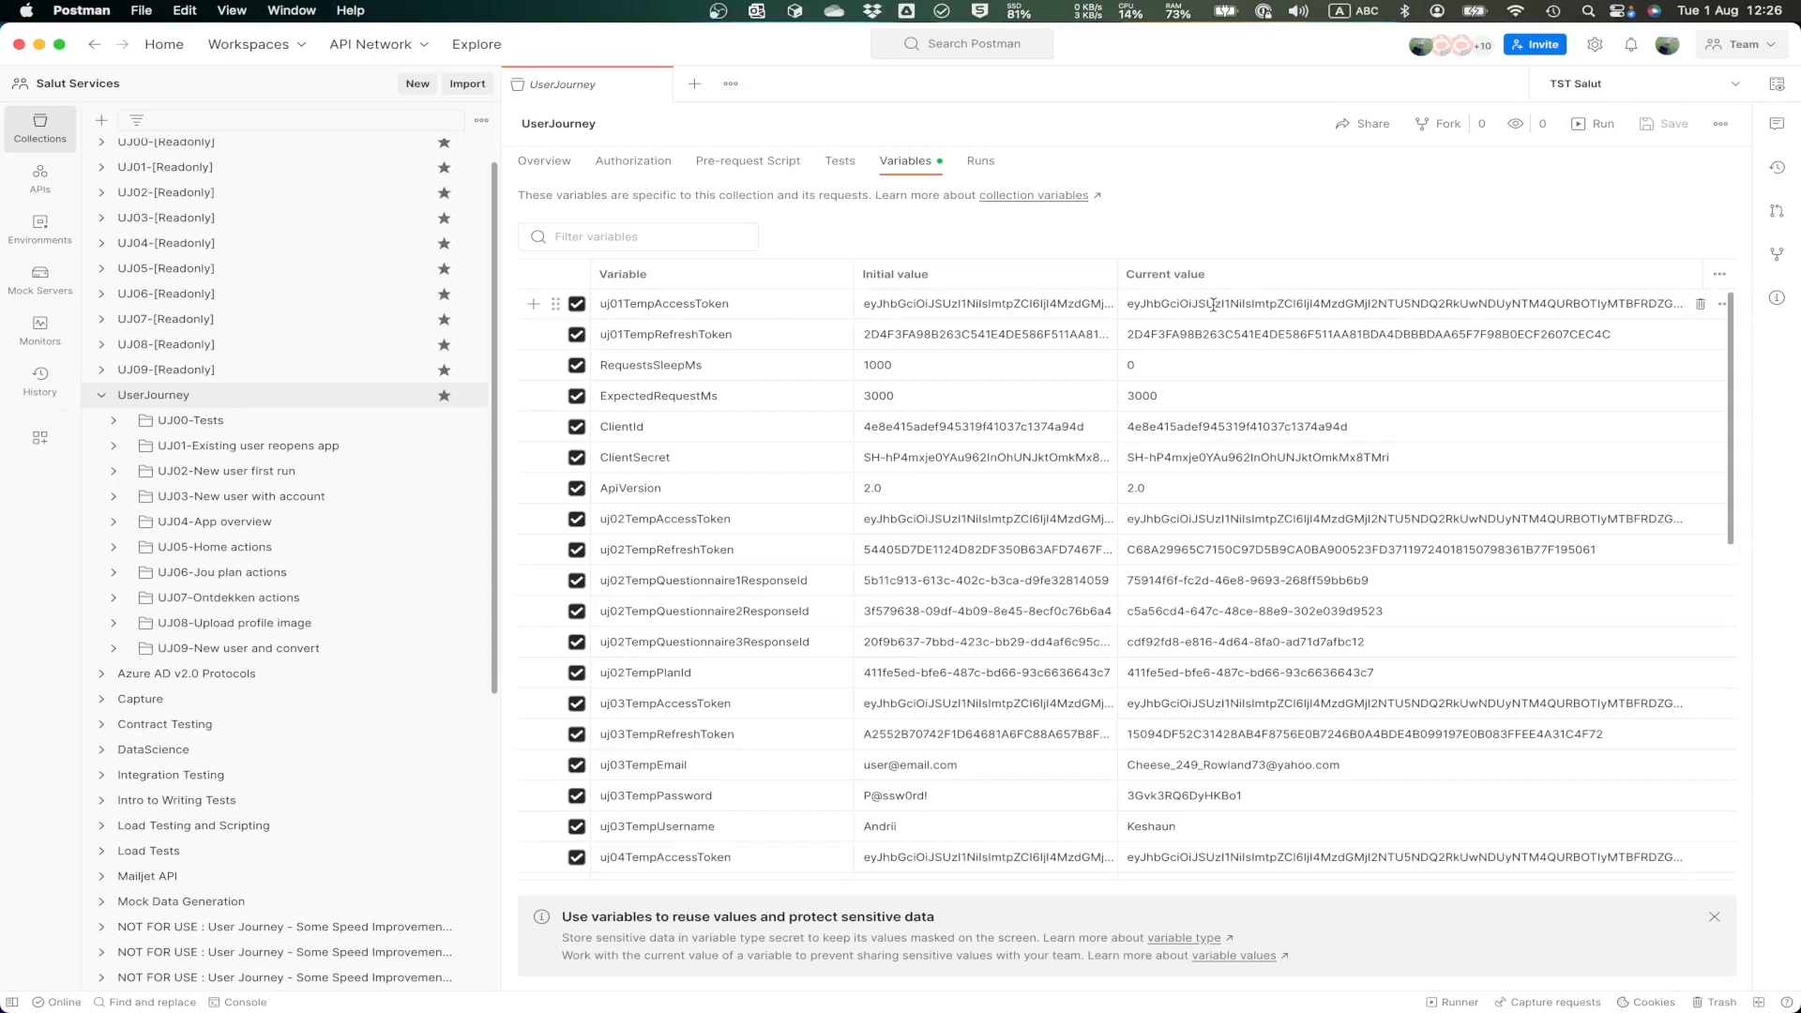
left_click(684, 303)
scroll(725, 478, "down", 15)
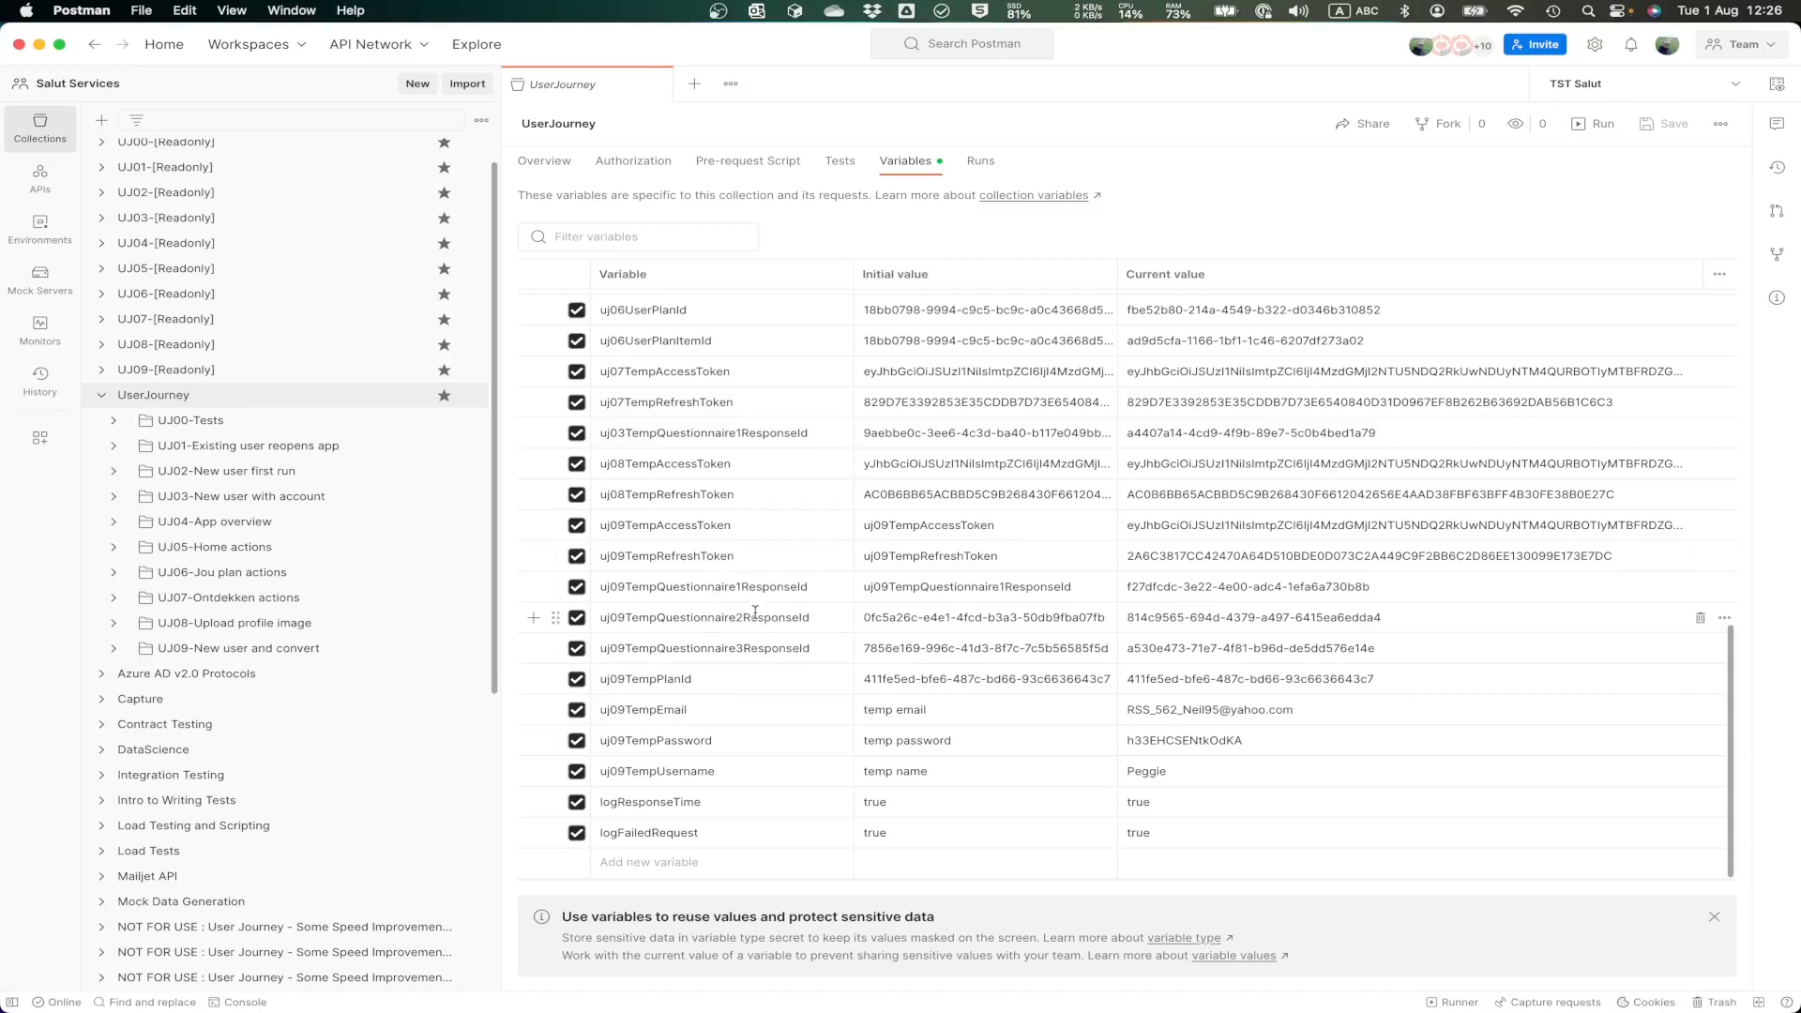
scroll(732, 553, "up", 15)
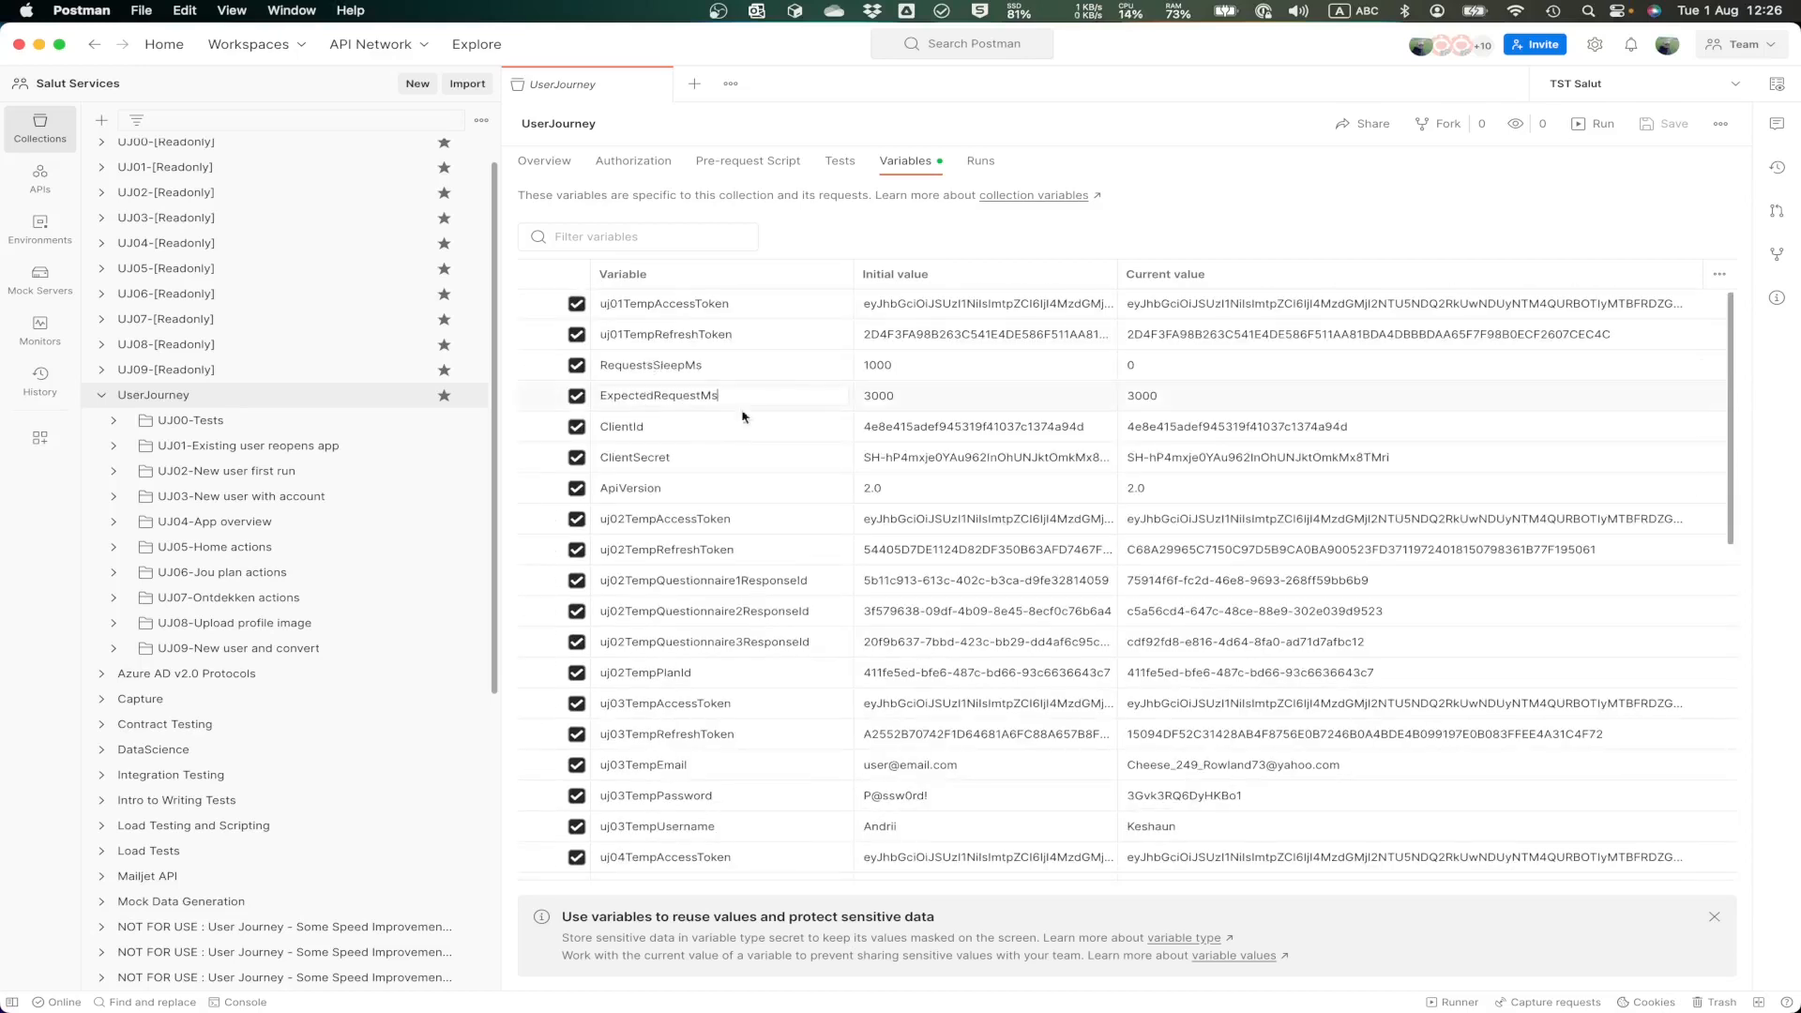
Step: Examine the ExpectedRequestMs and RequestsSleepMs collection variables, including the current value of RequestsSleepMs
left_click(669, 395)
left_click(636, 358)
left_click(1162, 366)
left_click(1121, 367)
Step: Check the logResponseTime and logFailedRequest variables at the end of the list, and close the UserJourney collection
scroll(804, 490, "down", 10)
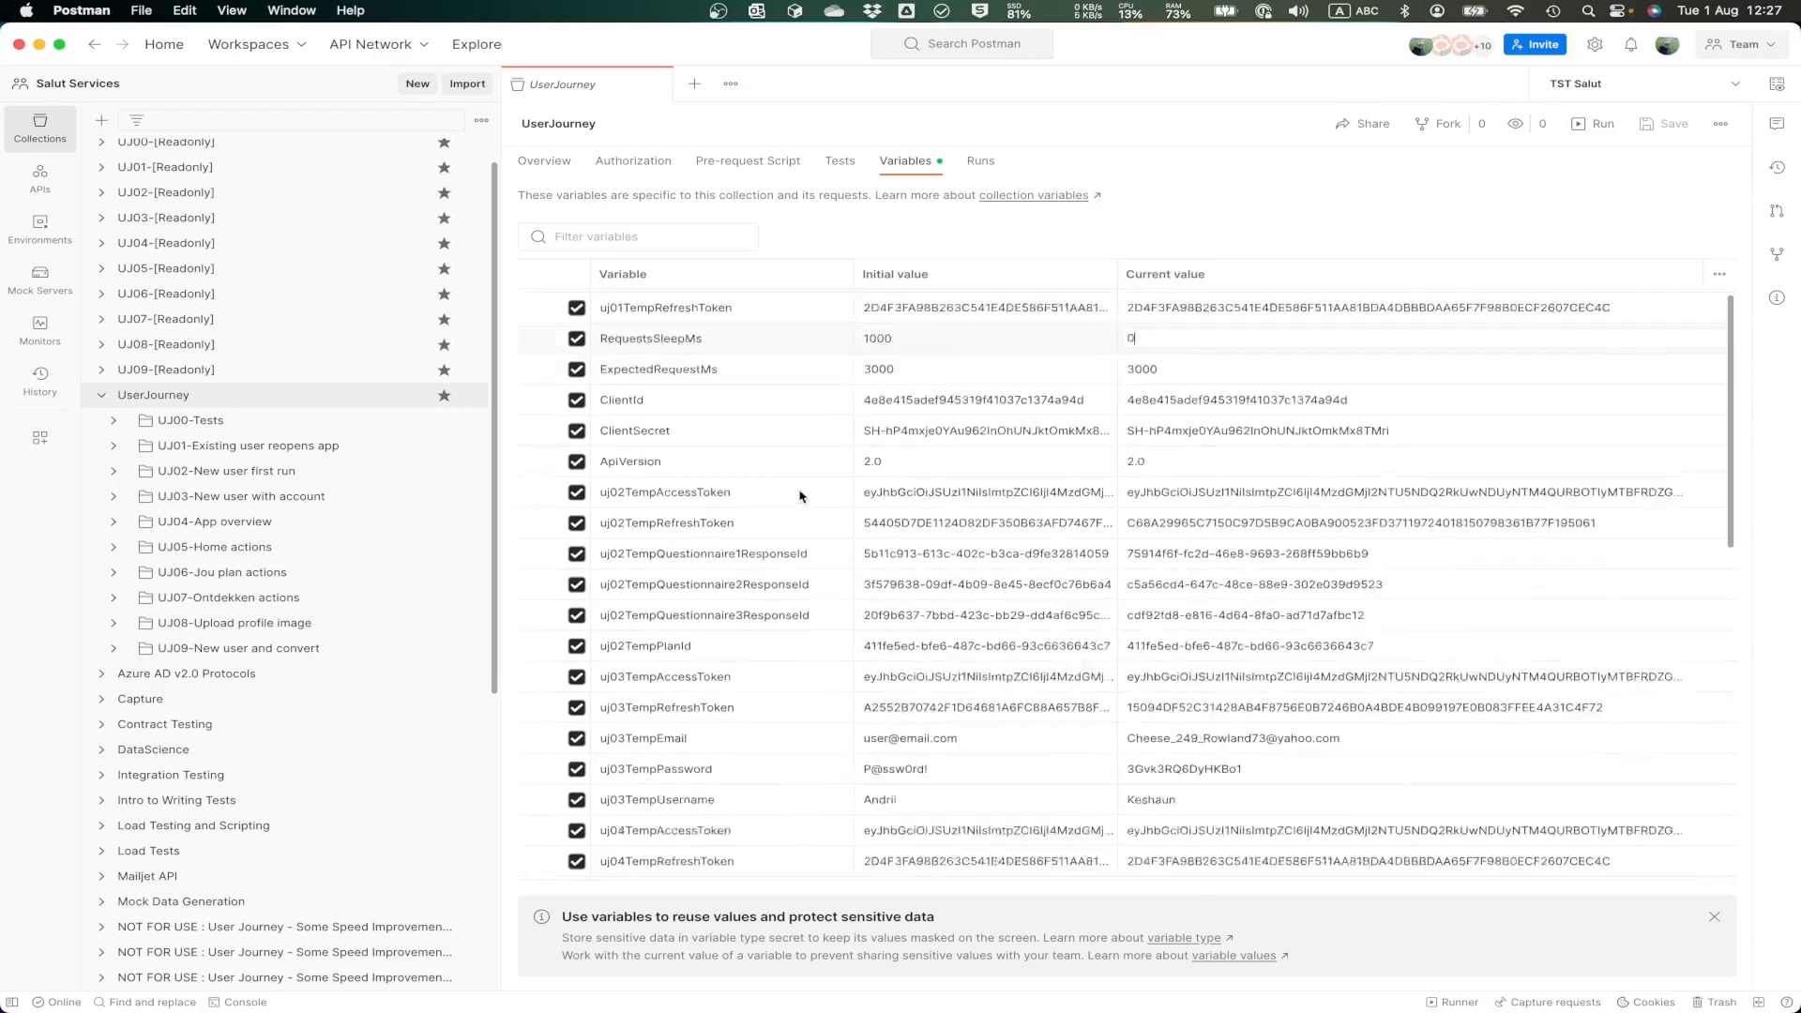
scroll(807, 504, "down", 2)
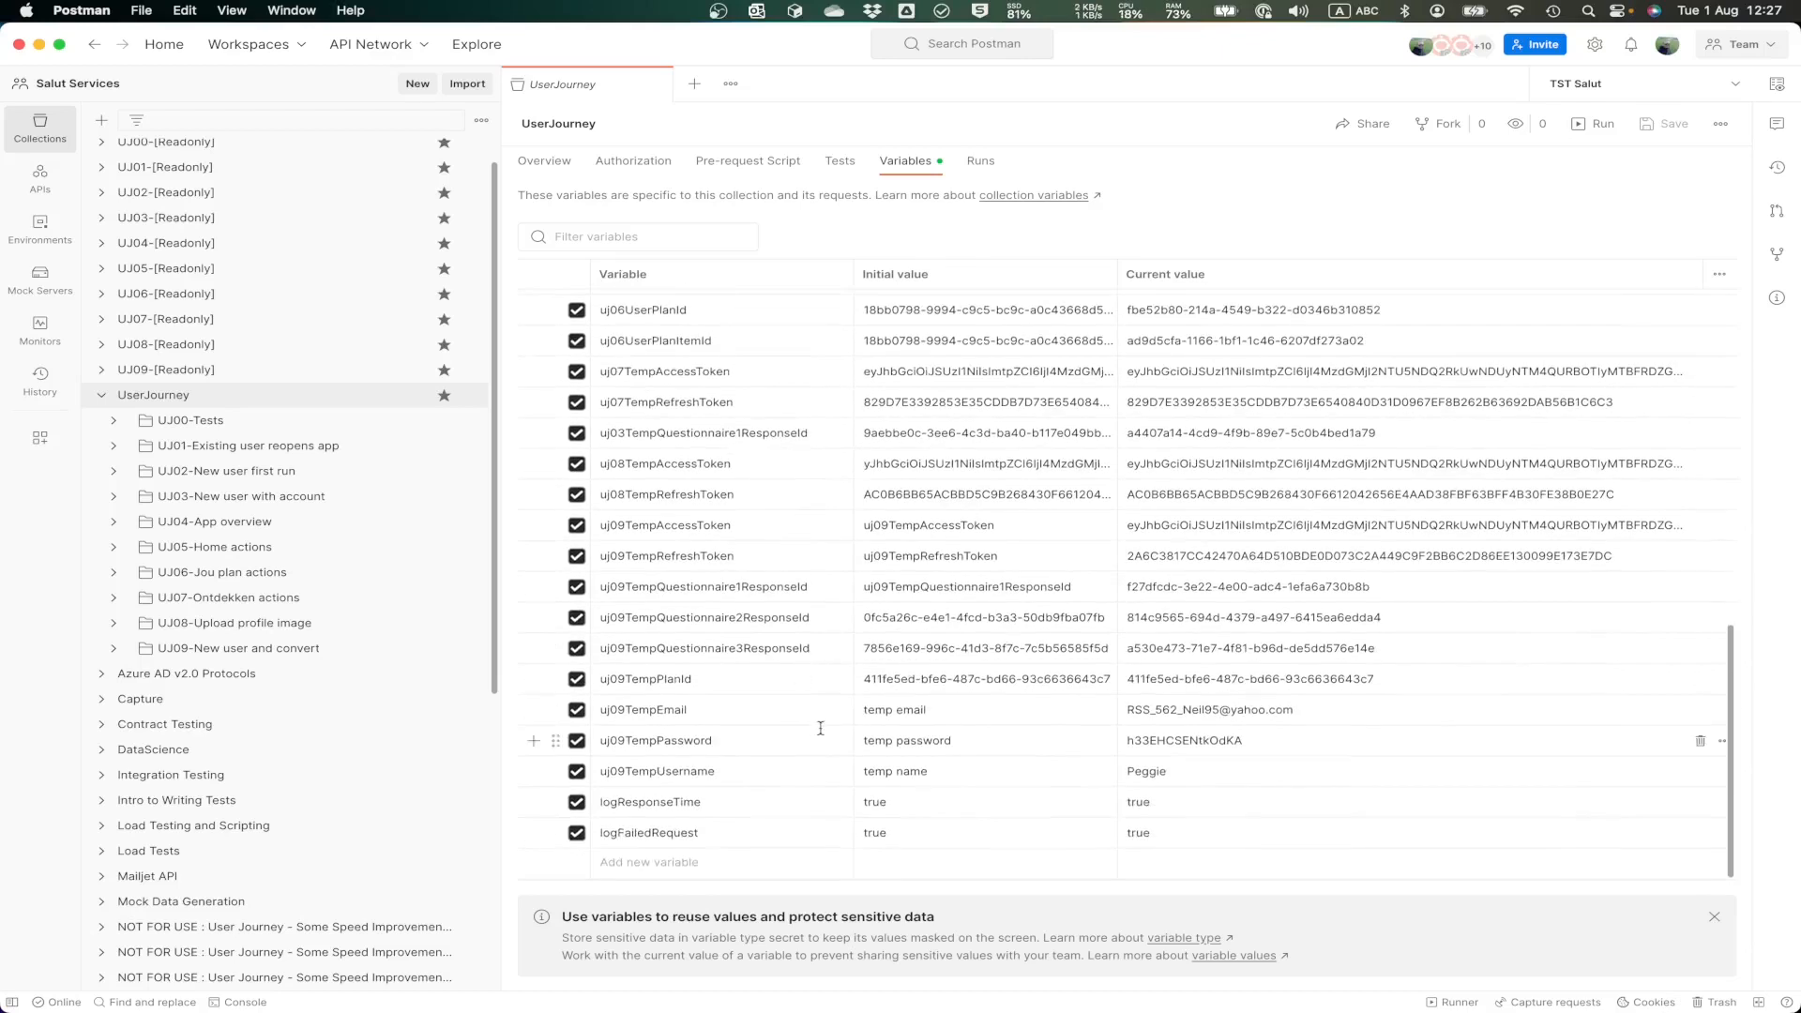
left_click(699, 804)
left_click(669, 835)
scroll(699, 563, "up", 10)
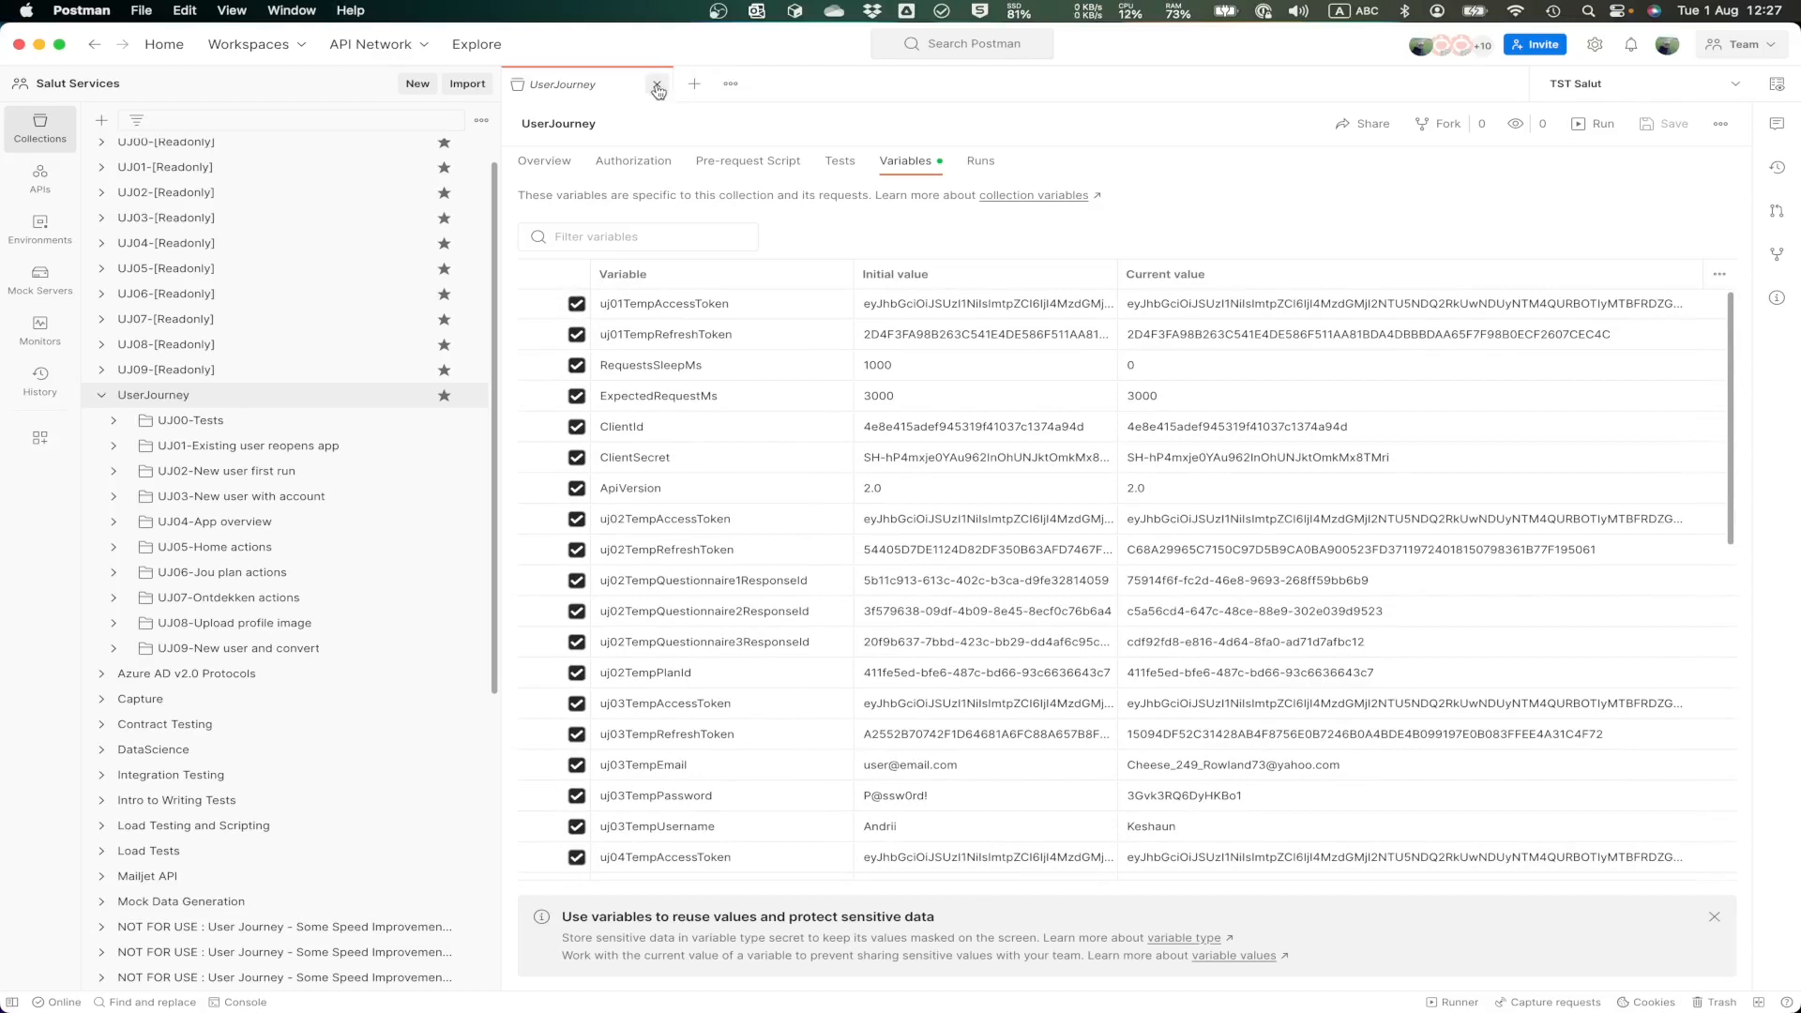
left_click(657, 86)
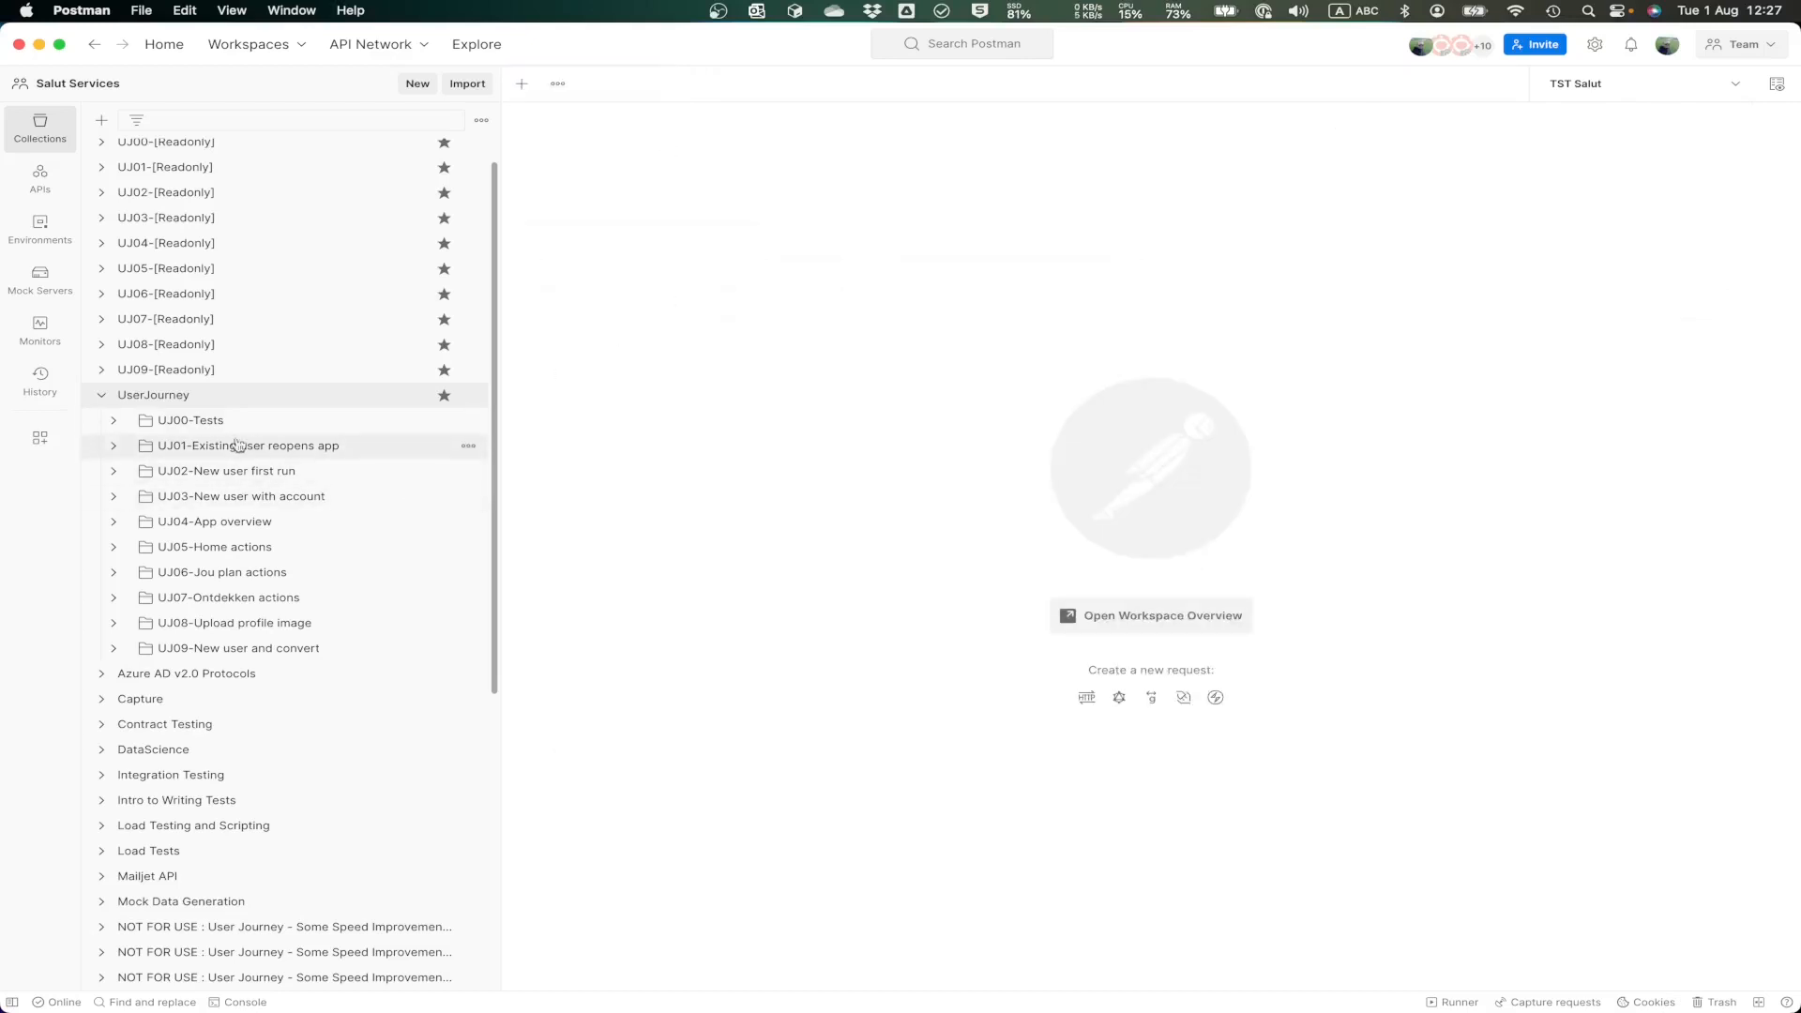
Step: Open the uj01 01. KeyValue request in the UJ01-Existing user reopens app folder and examine its authorization and headers
left_click(195, 449)
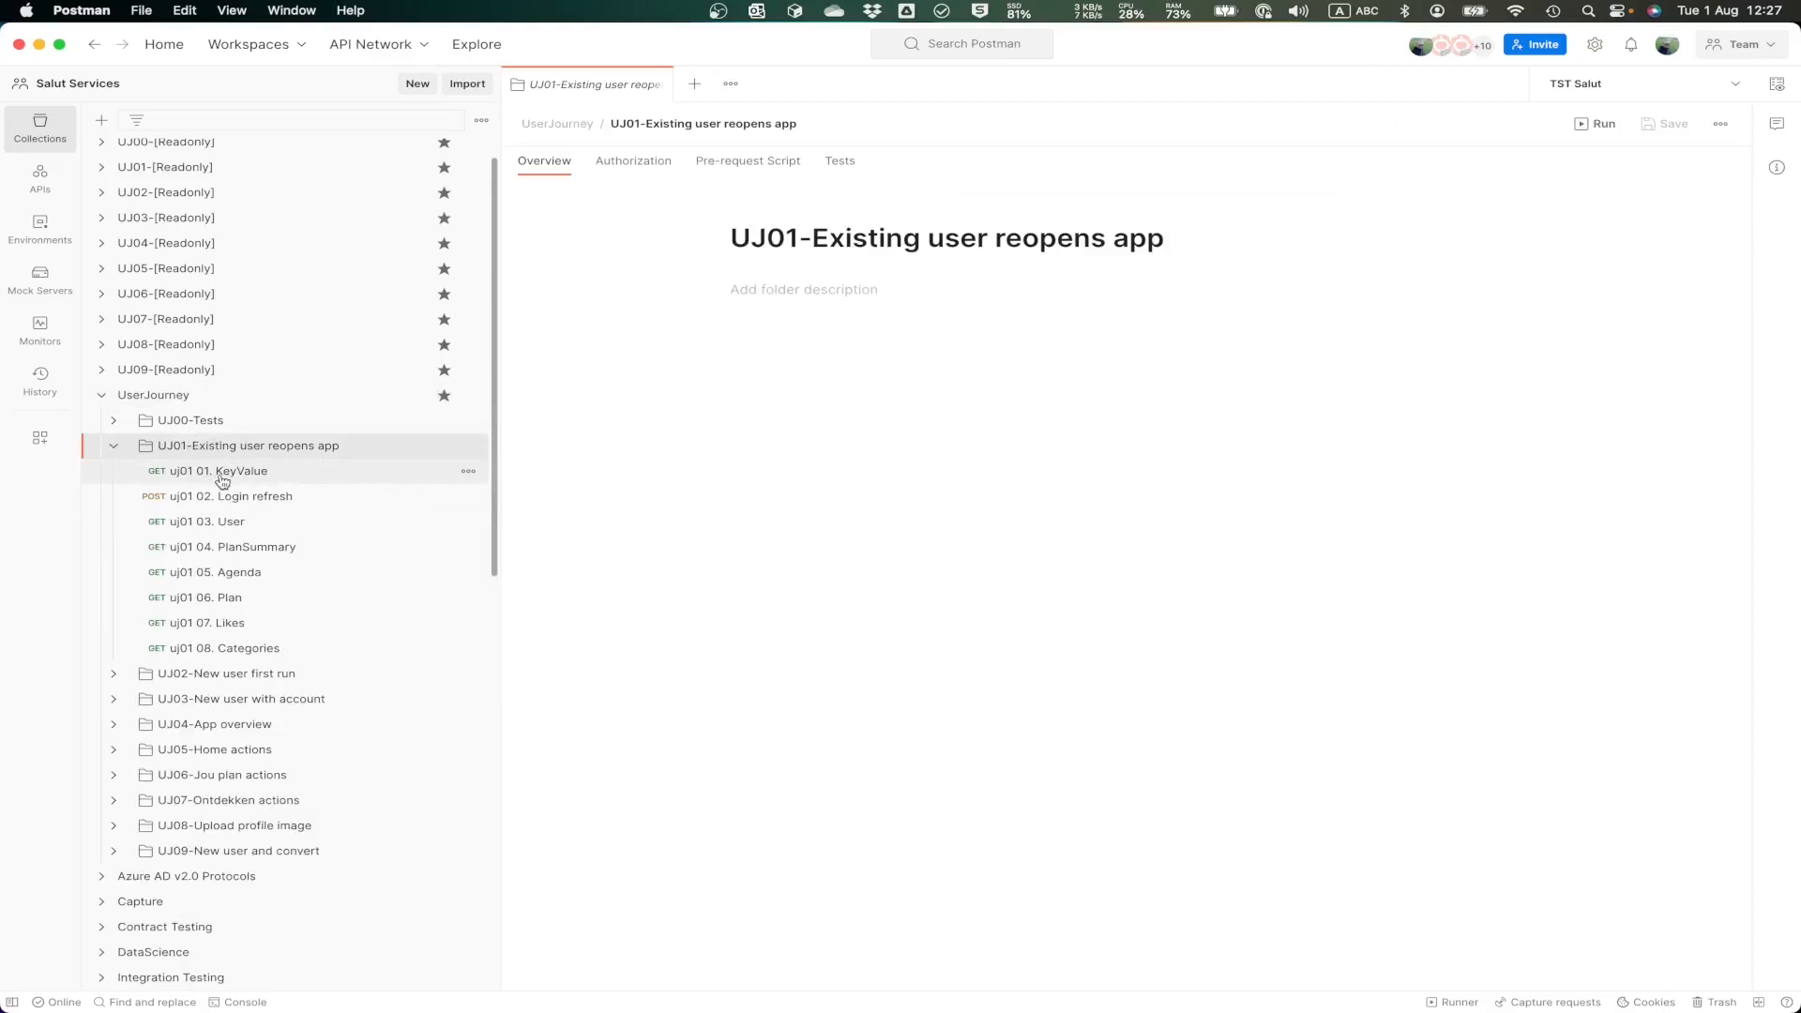
left_click(221, 477)
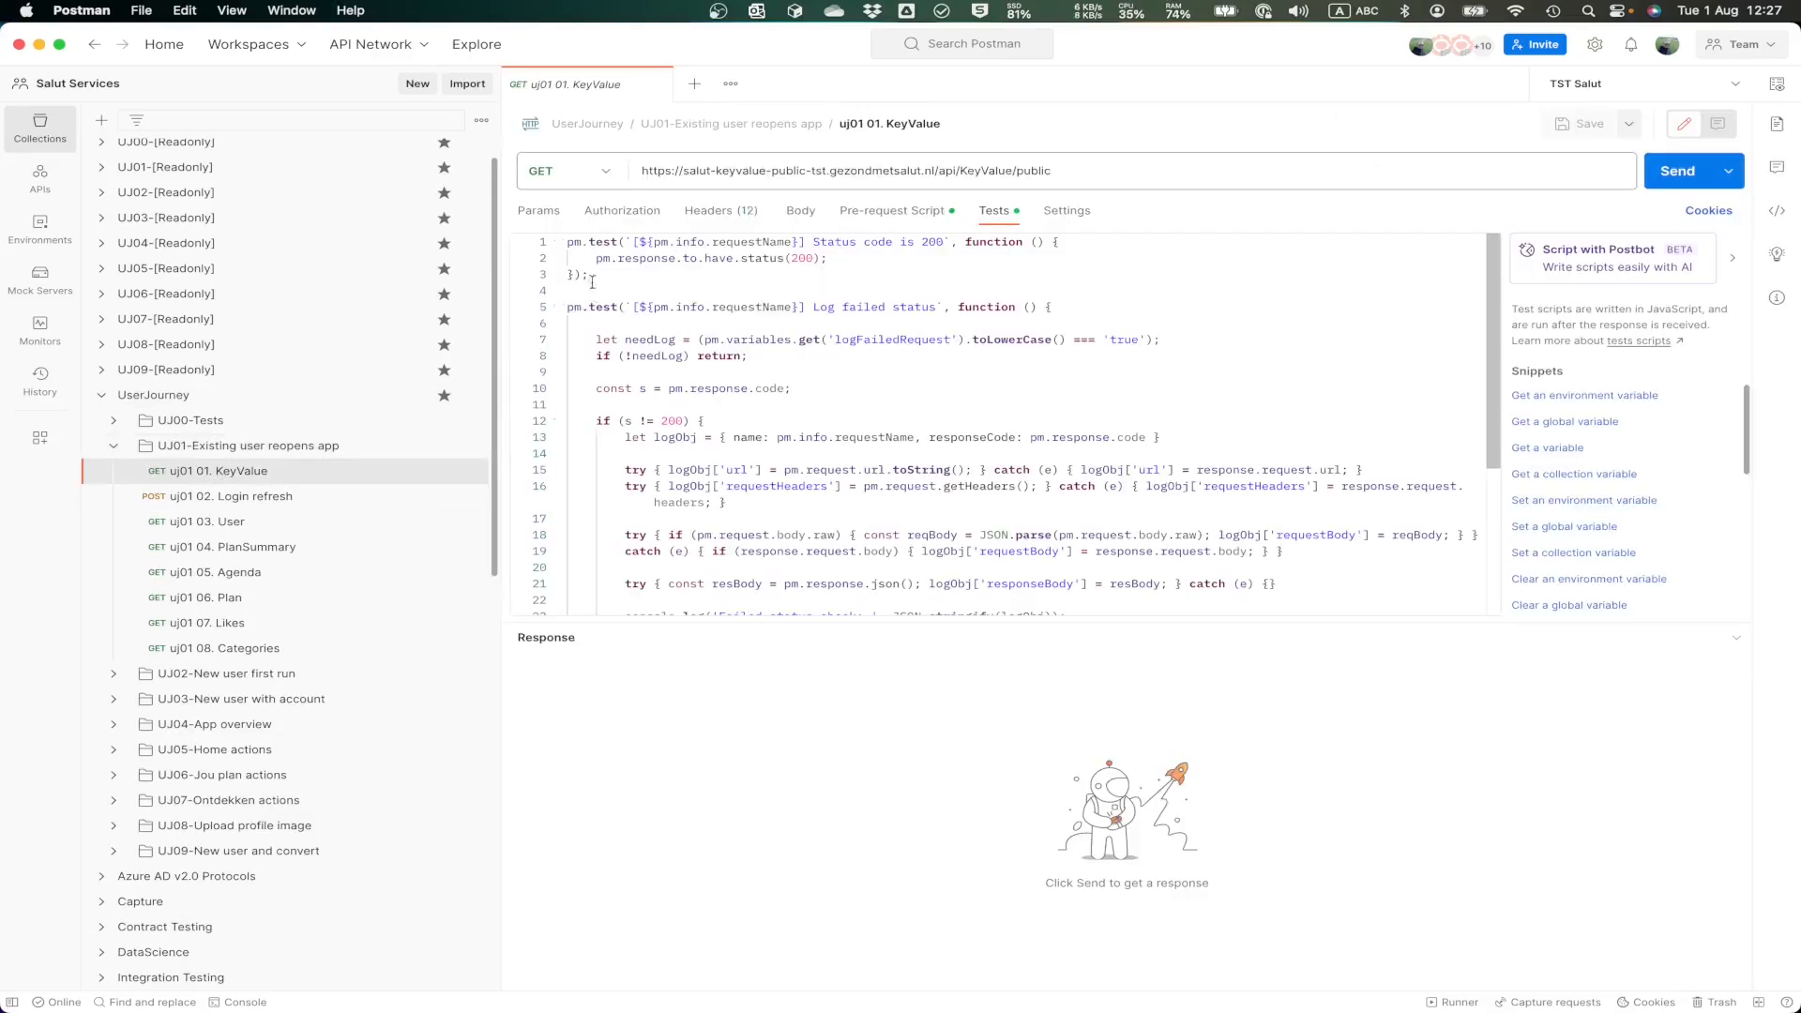
left_click(647, 212)
left_click(720, 212)
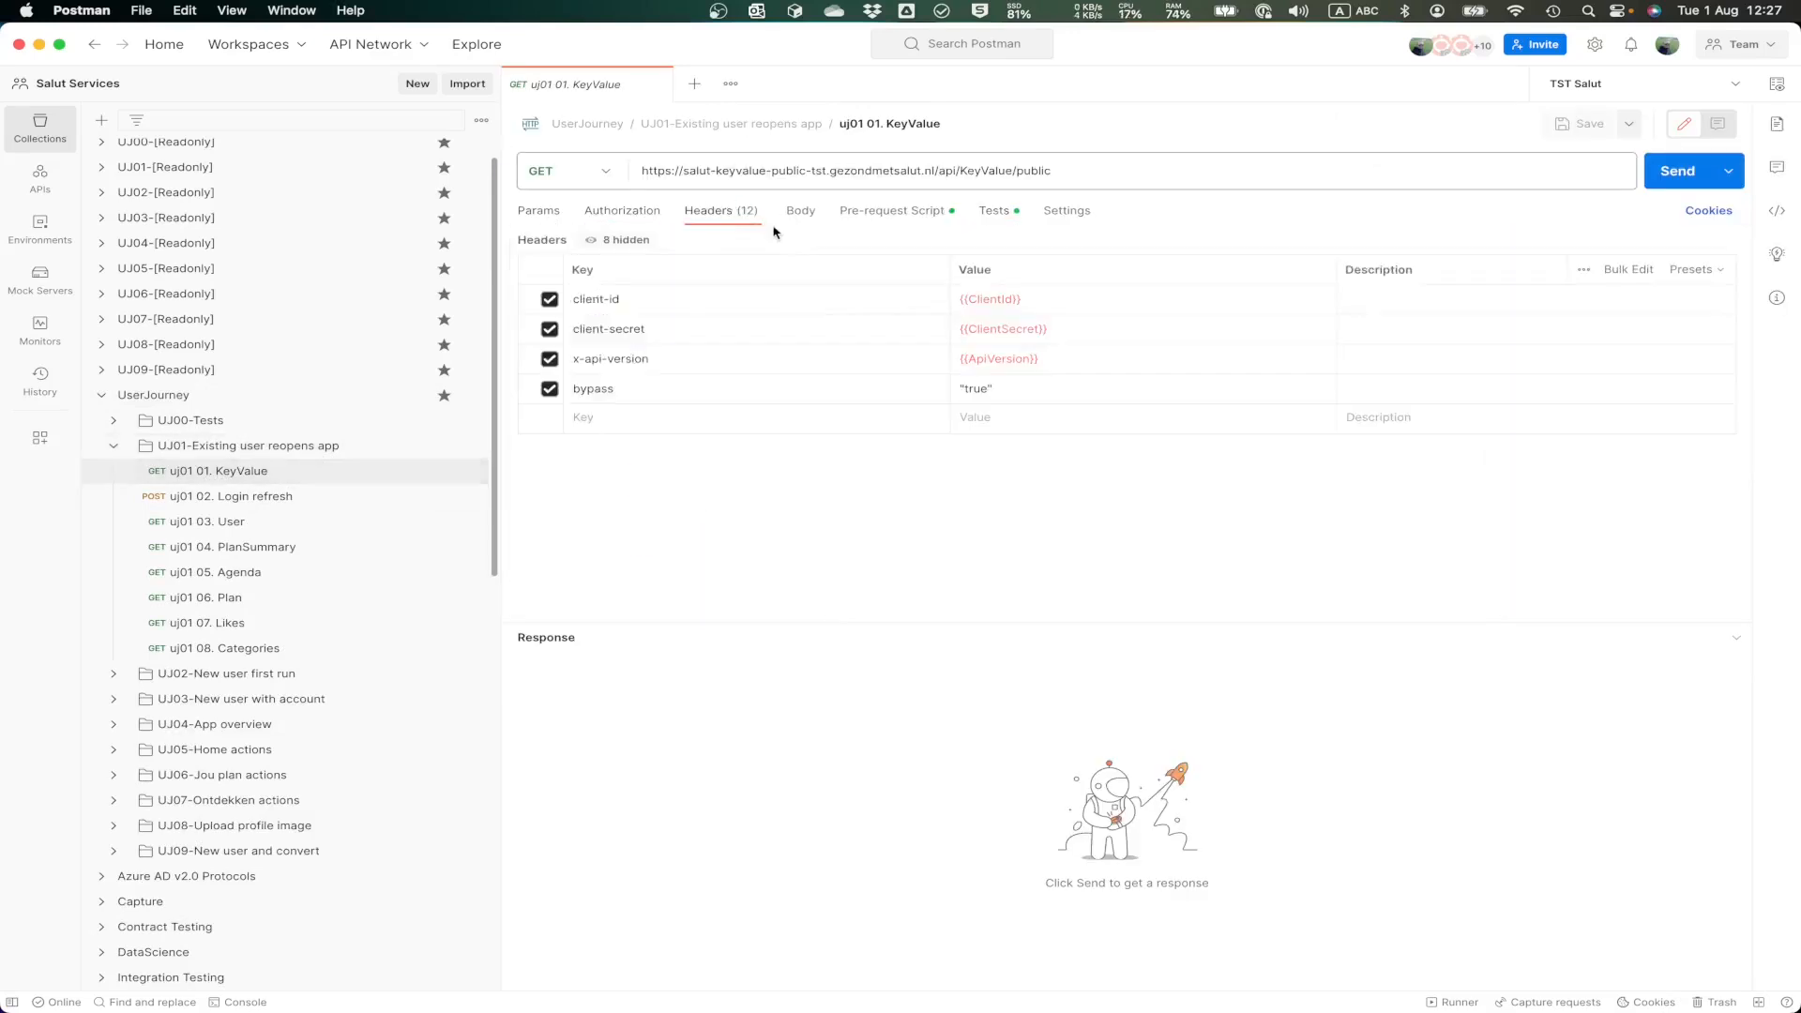
mouse_move(989, 297)
Step: Examine how the KeyValue request's pre-request script uses the RequestsSleepMs variable as its delay
left_click(887, 212)
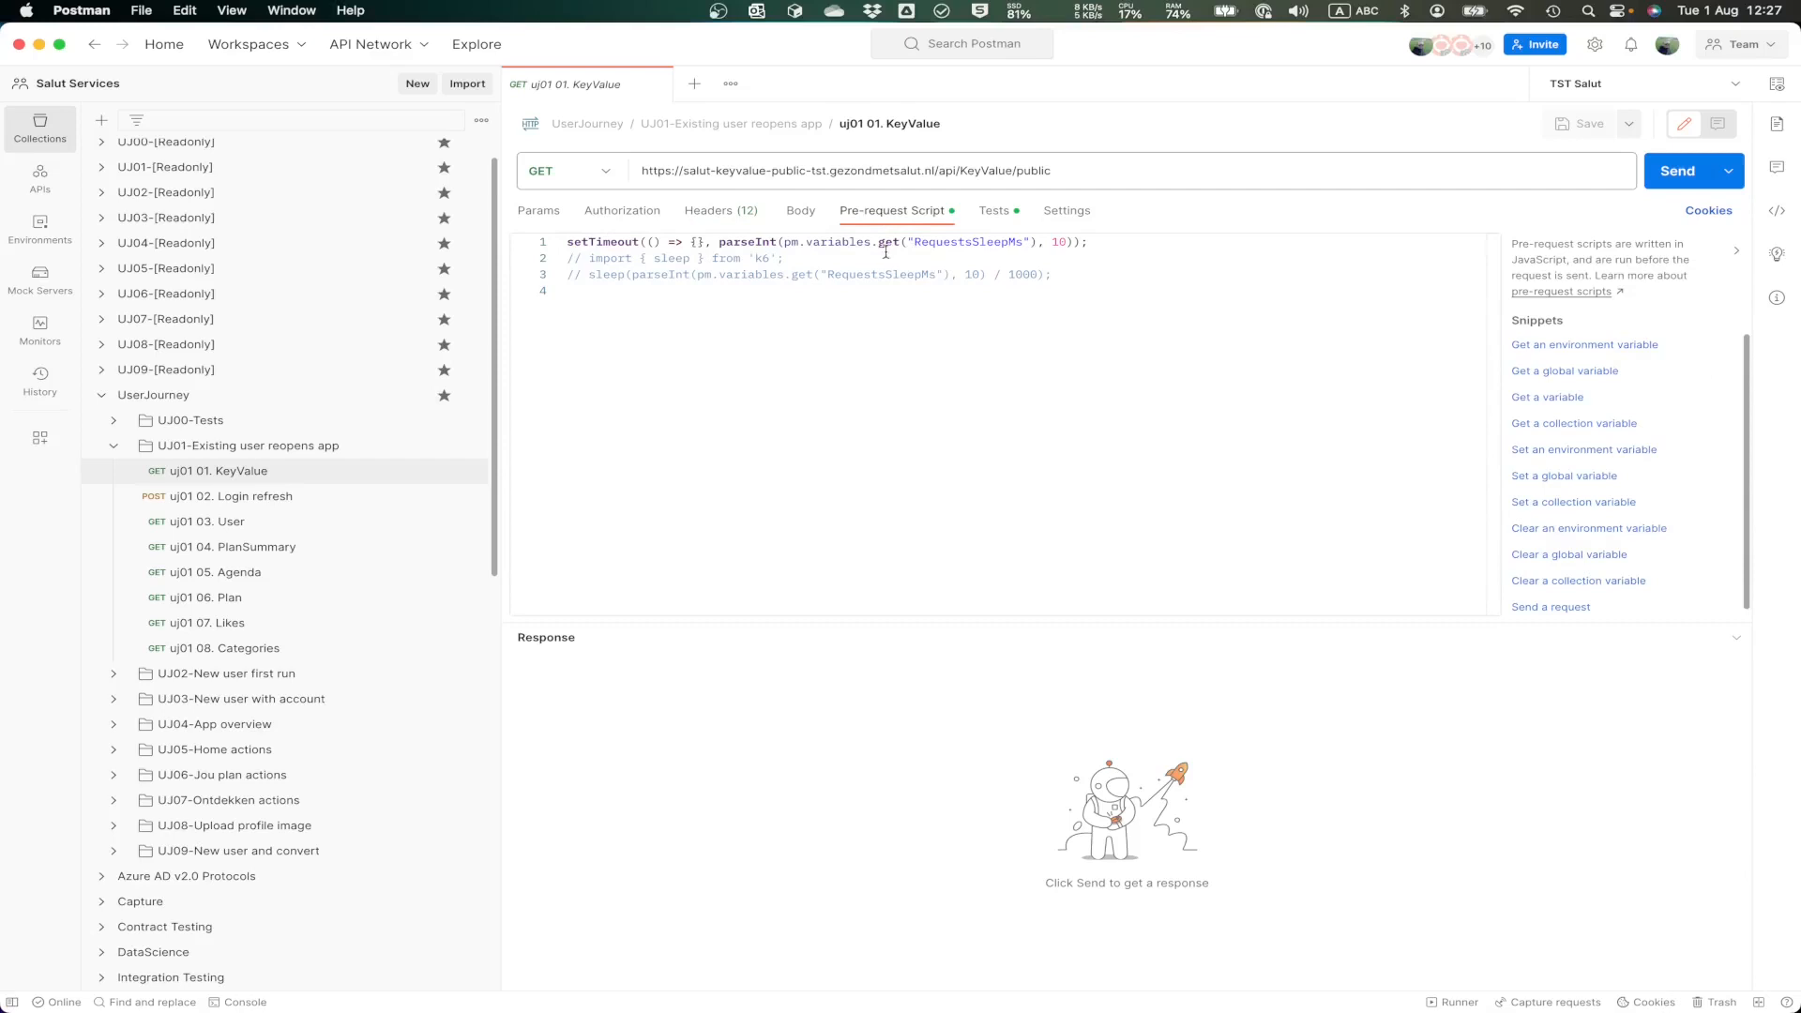
left_click_drag(719, 241, 1025, 251)
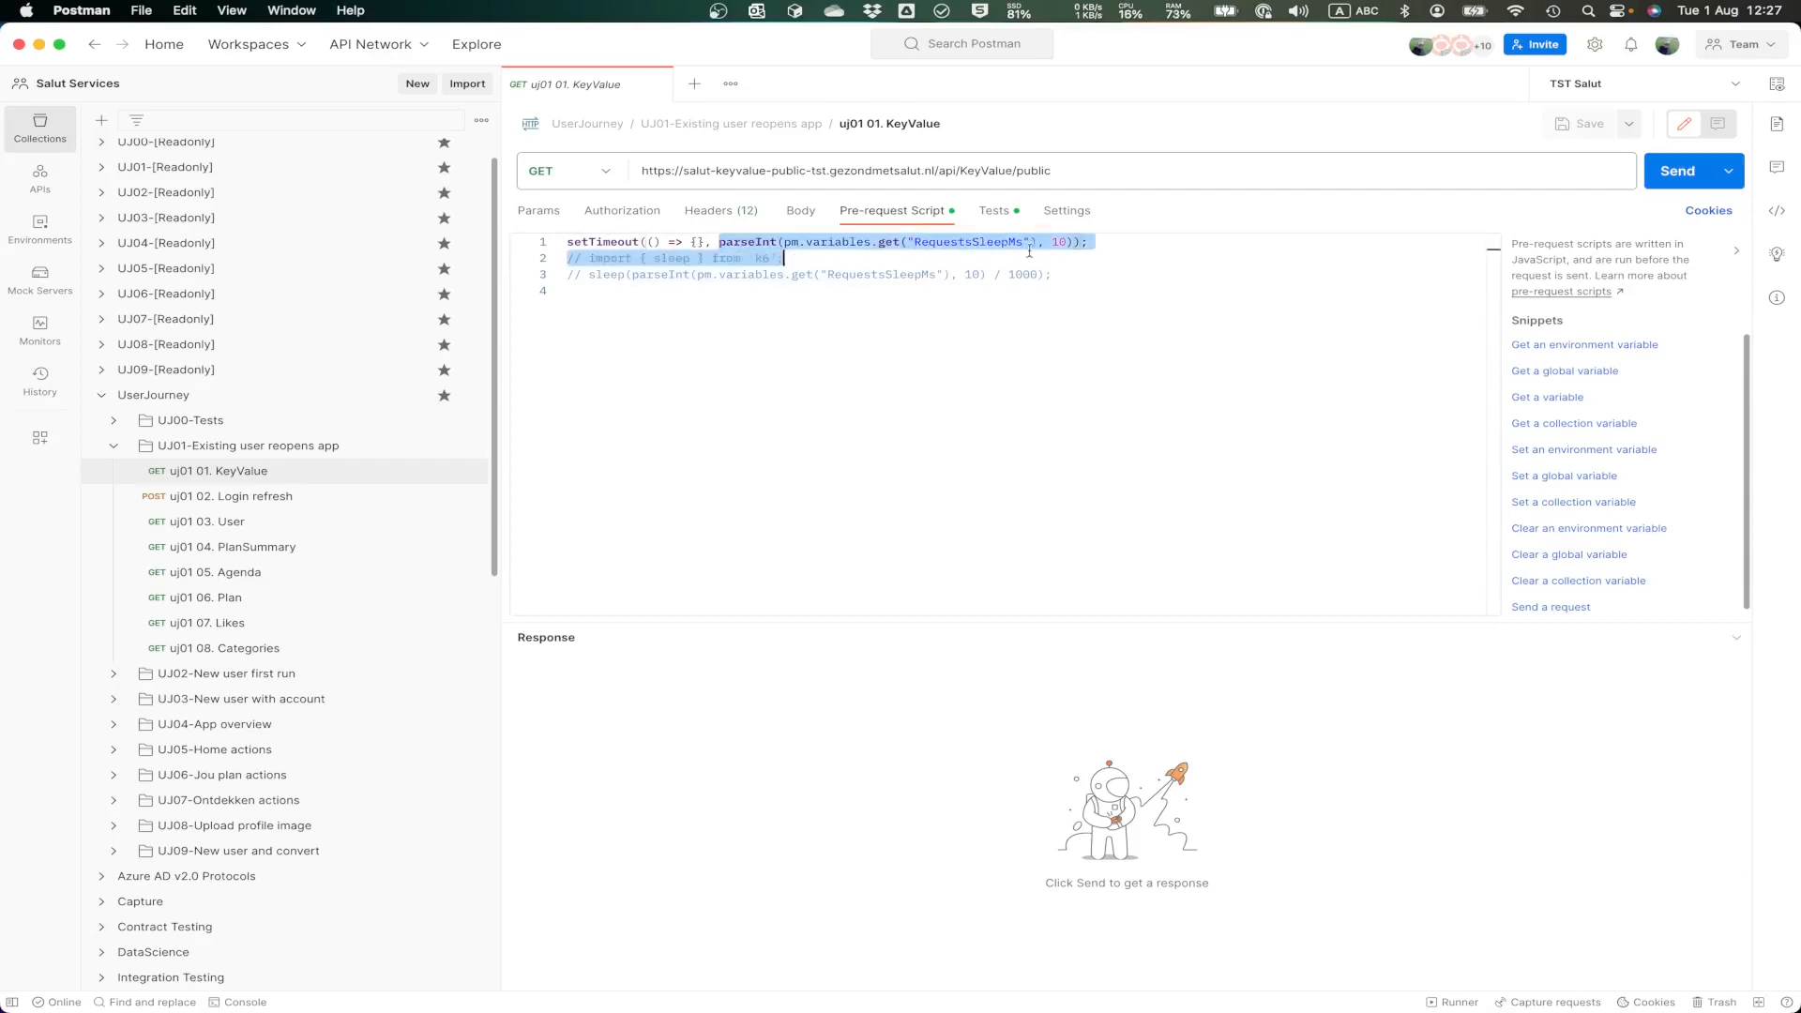
left_click(1030, 274)
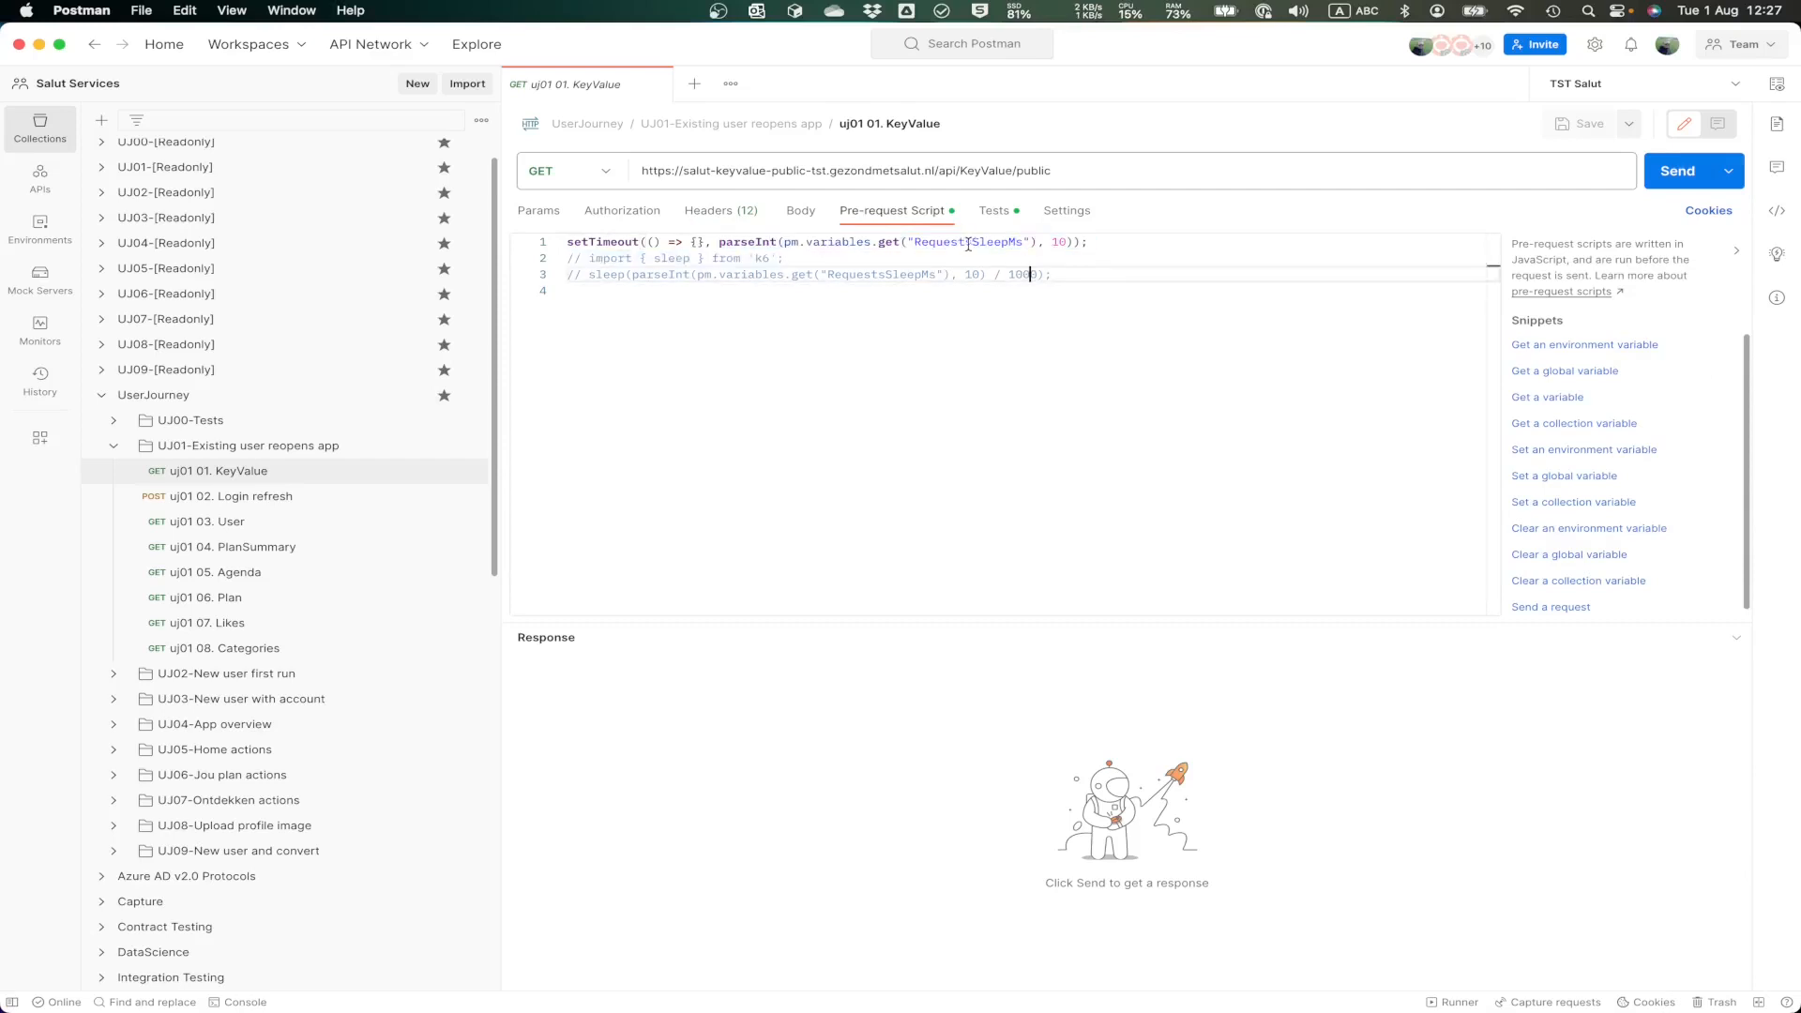
Step: Review the KeyValue request's test scripts, from the status code and failed status checks to the response time logging
left_click(997, 212)
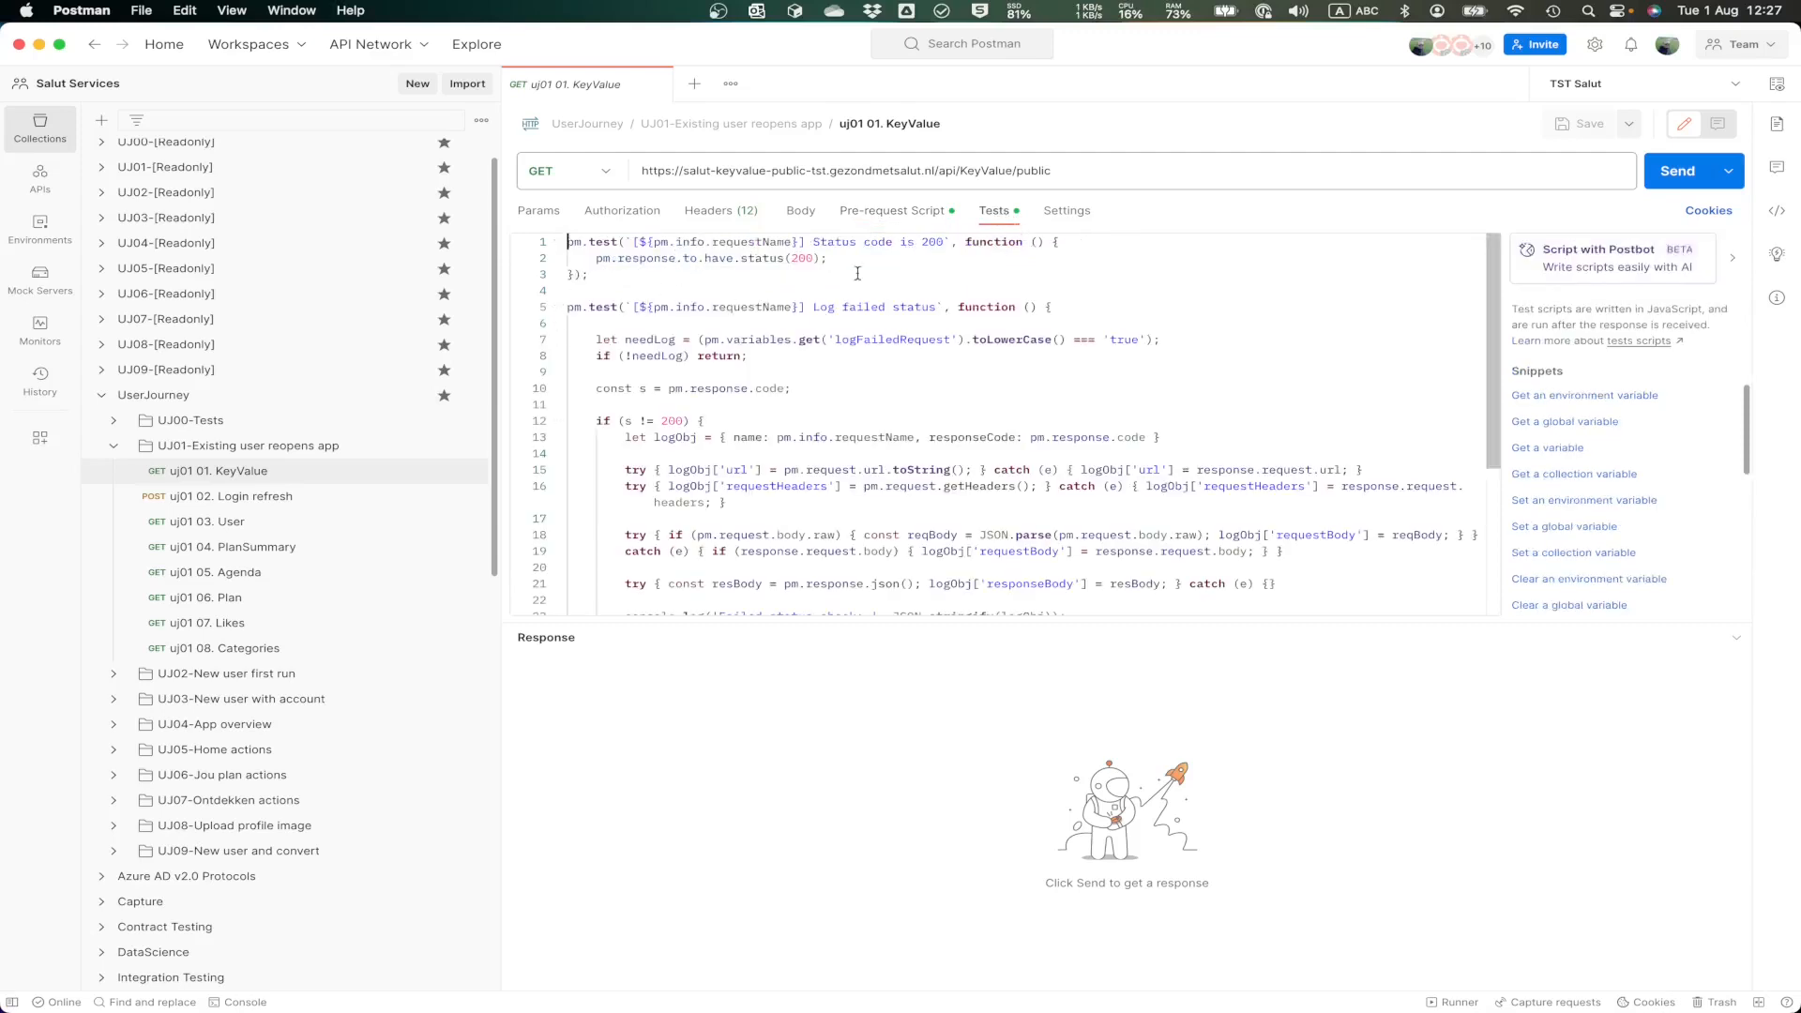
left_click_drag(814, 244, 945, 246)
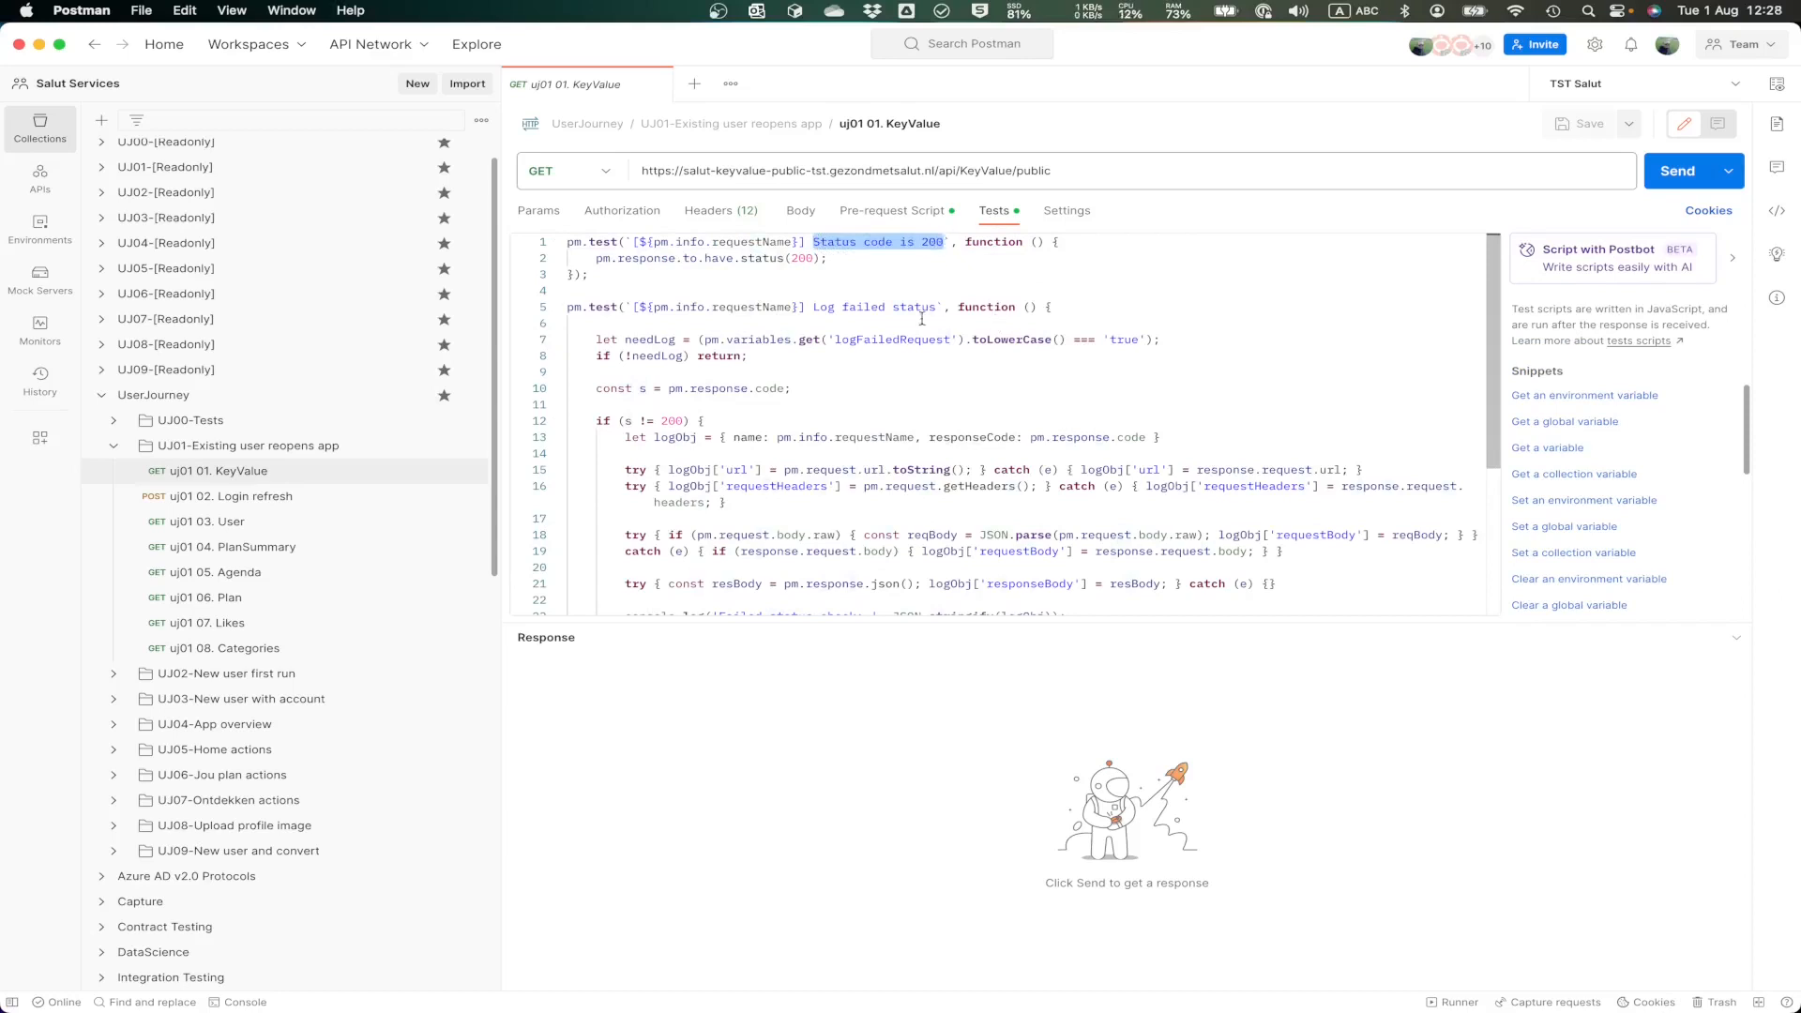
left_click_drag(813, 308, 939, 316)
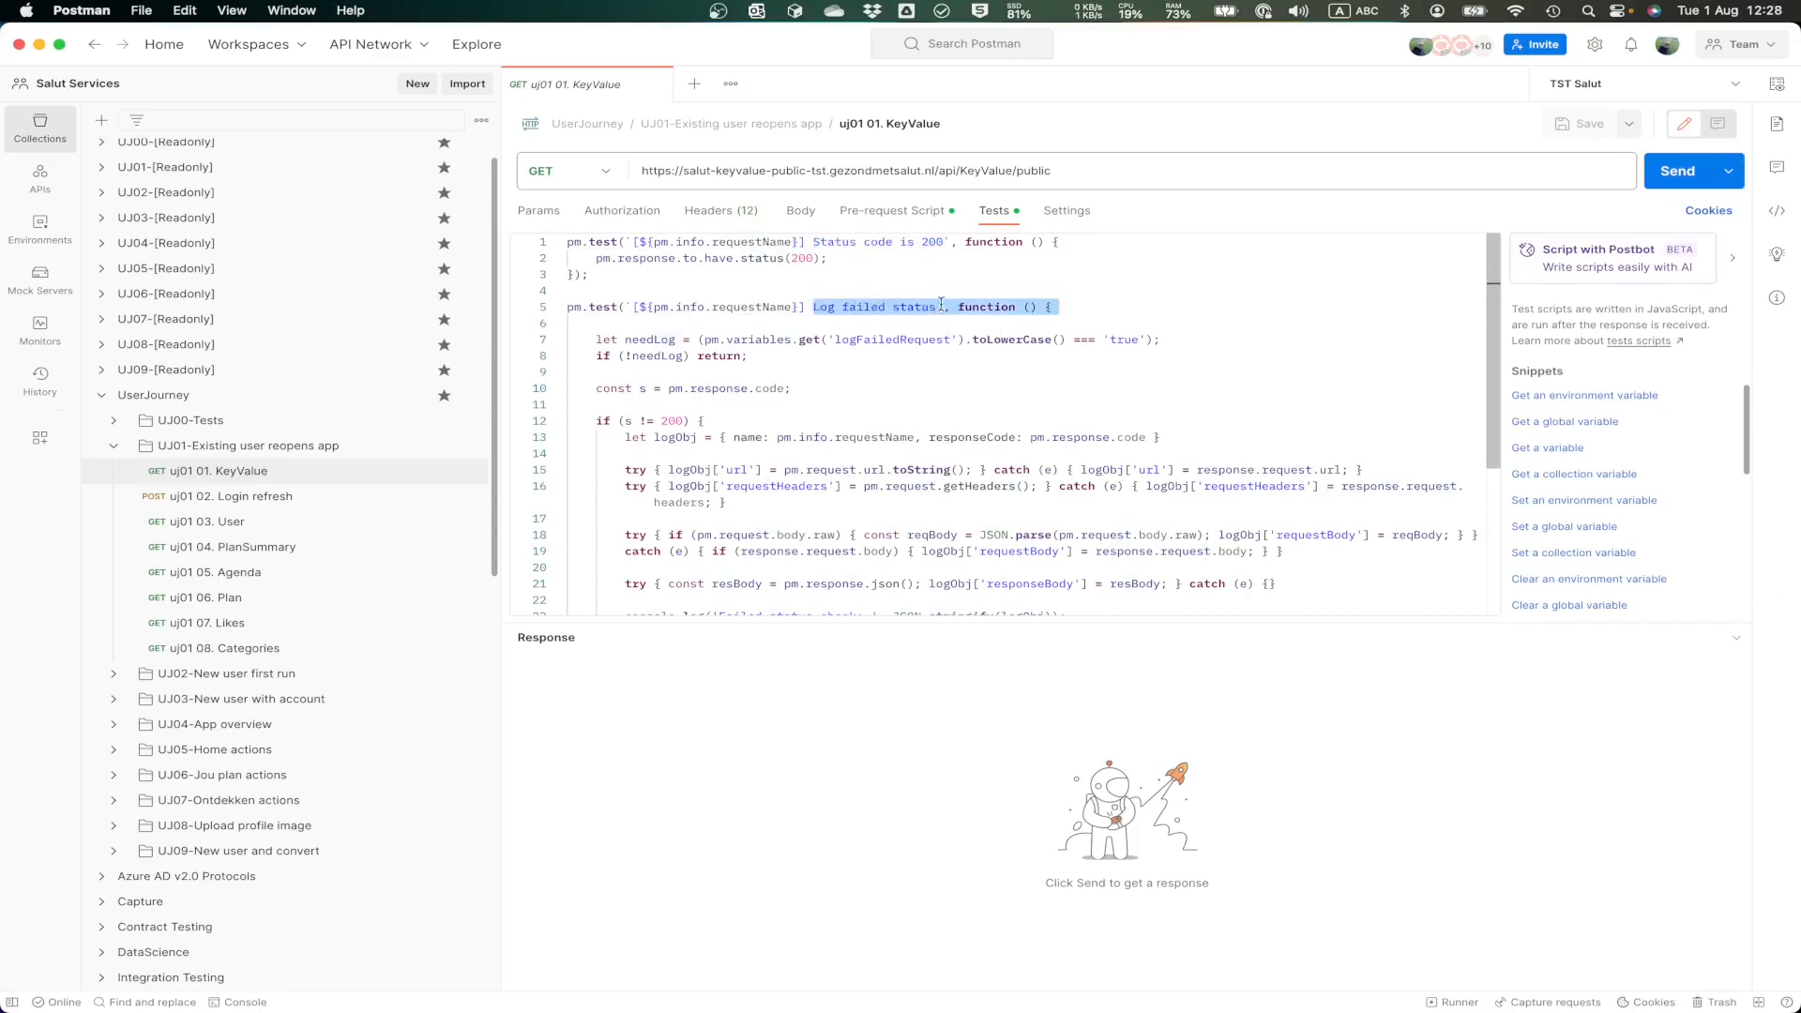
left_click(919, 296)
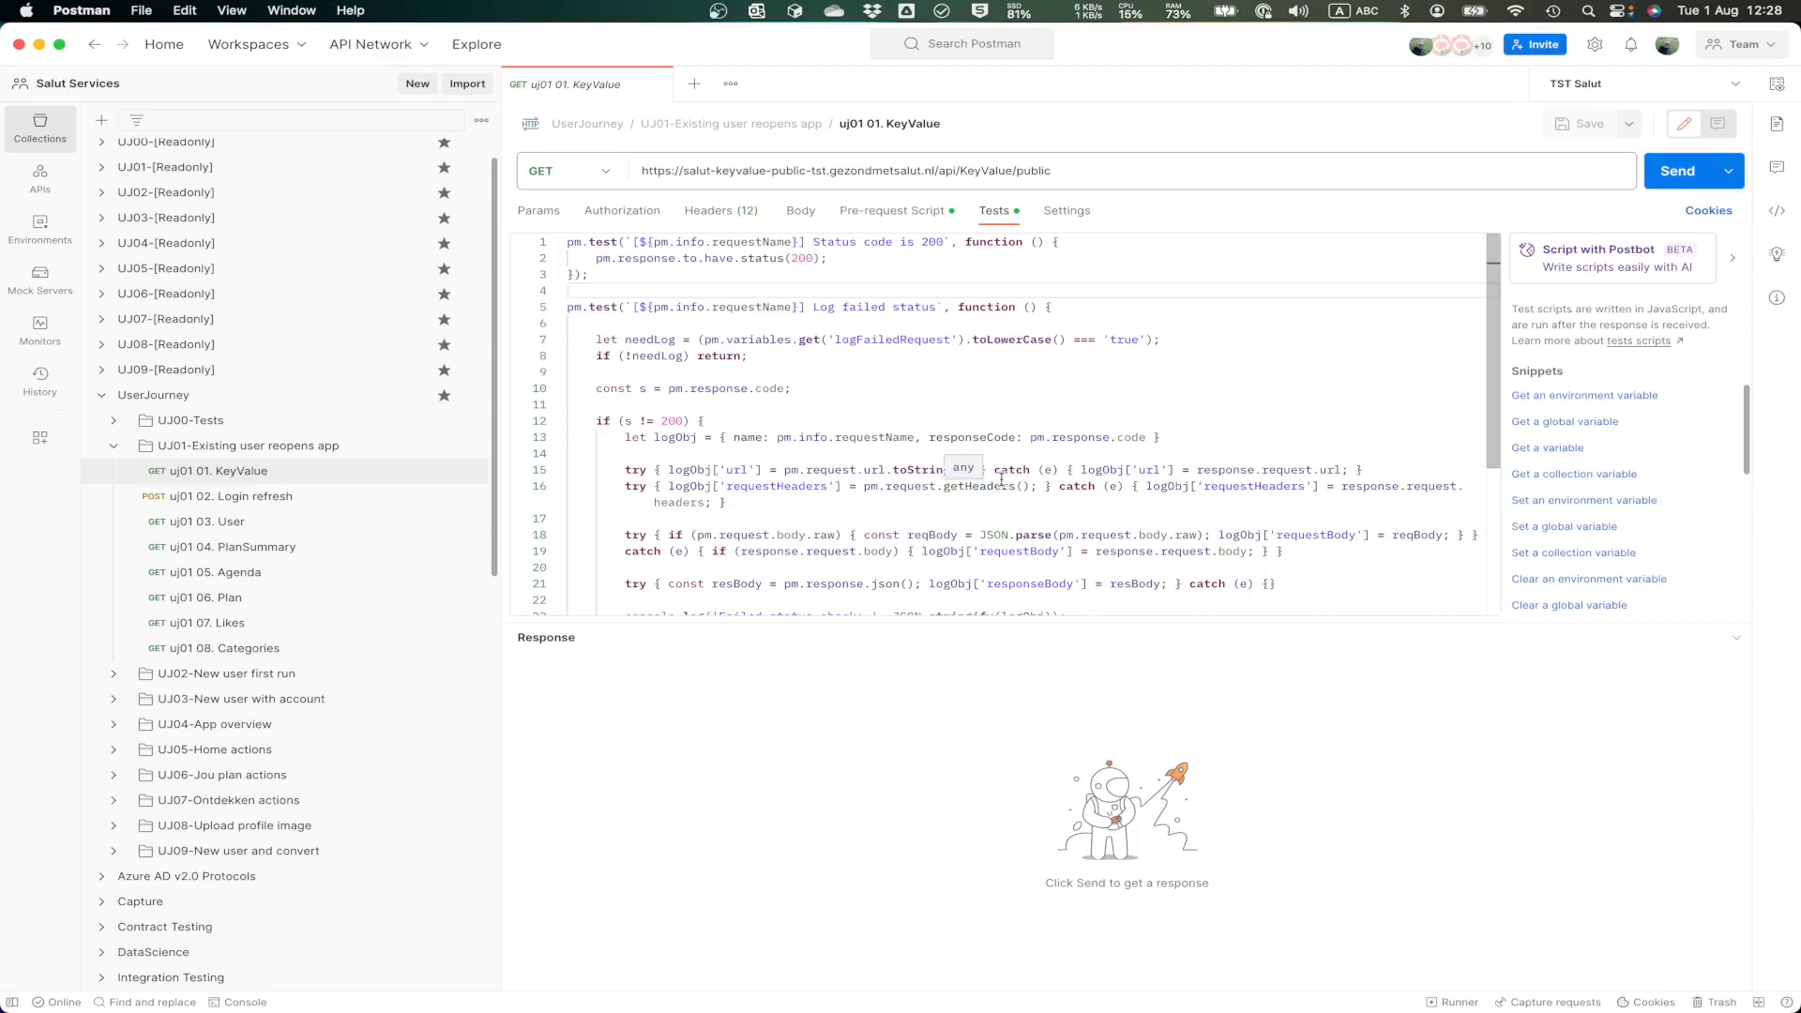
scroll(1003, 481, "down", 5)
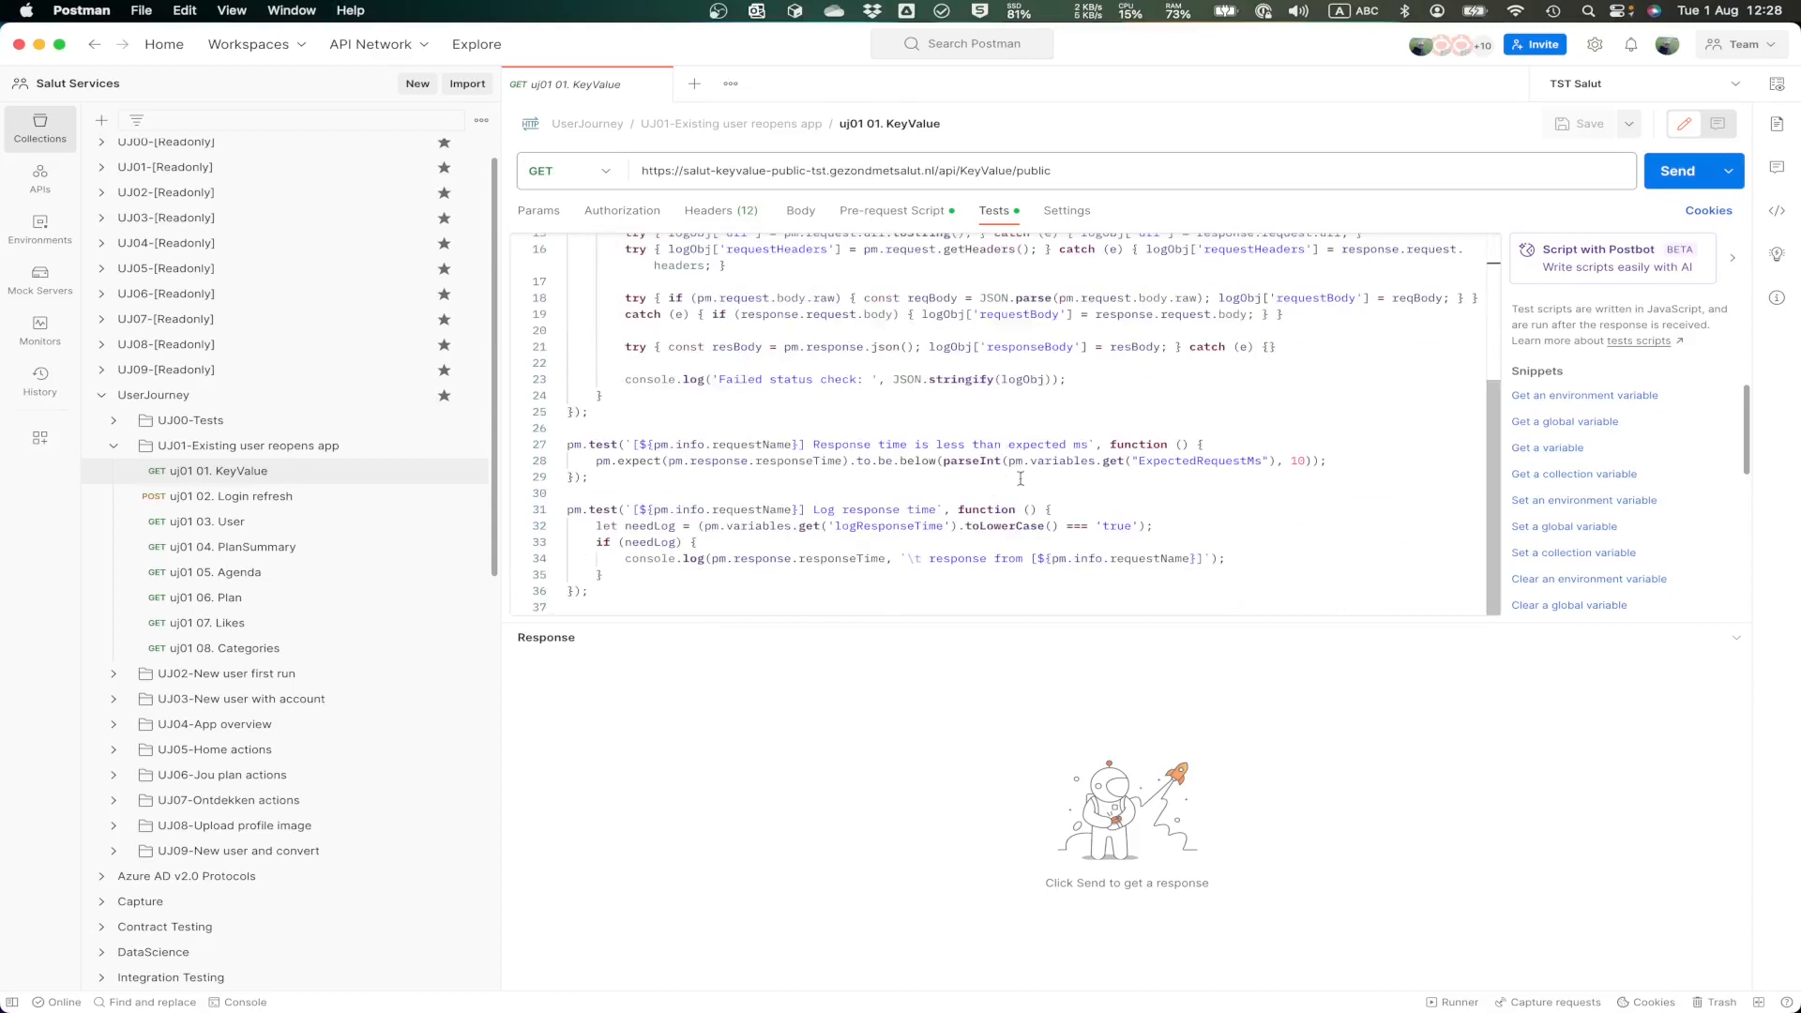
left_click_drag(808, 510, 943, 511)
left_click(971, 510)
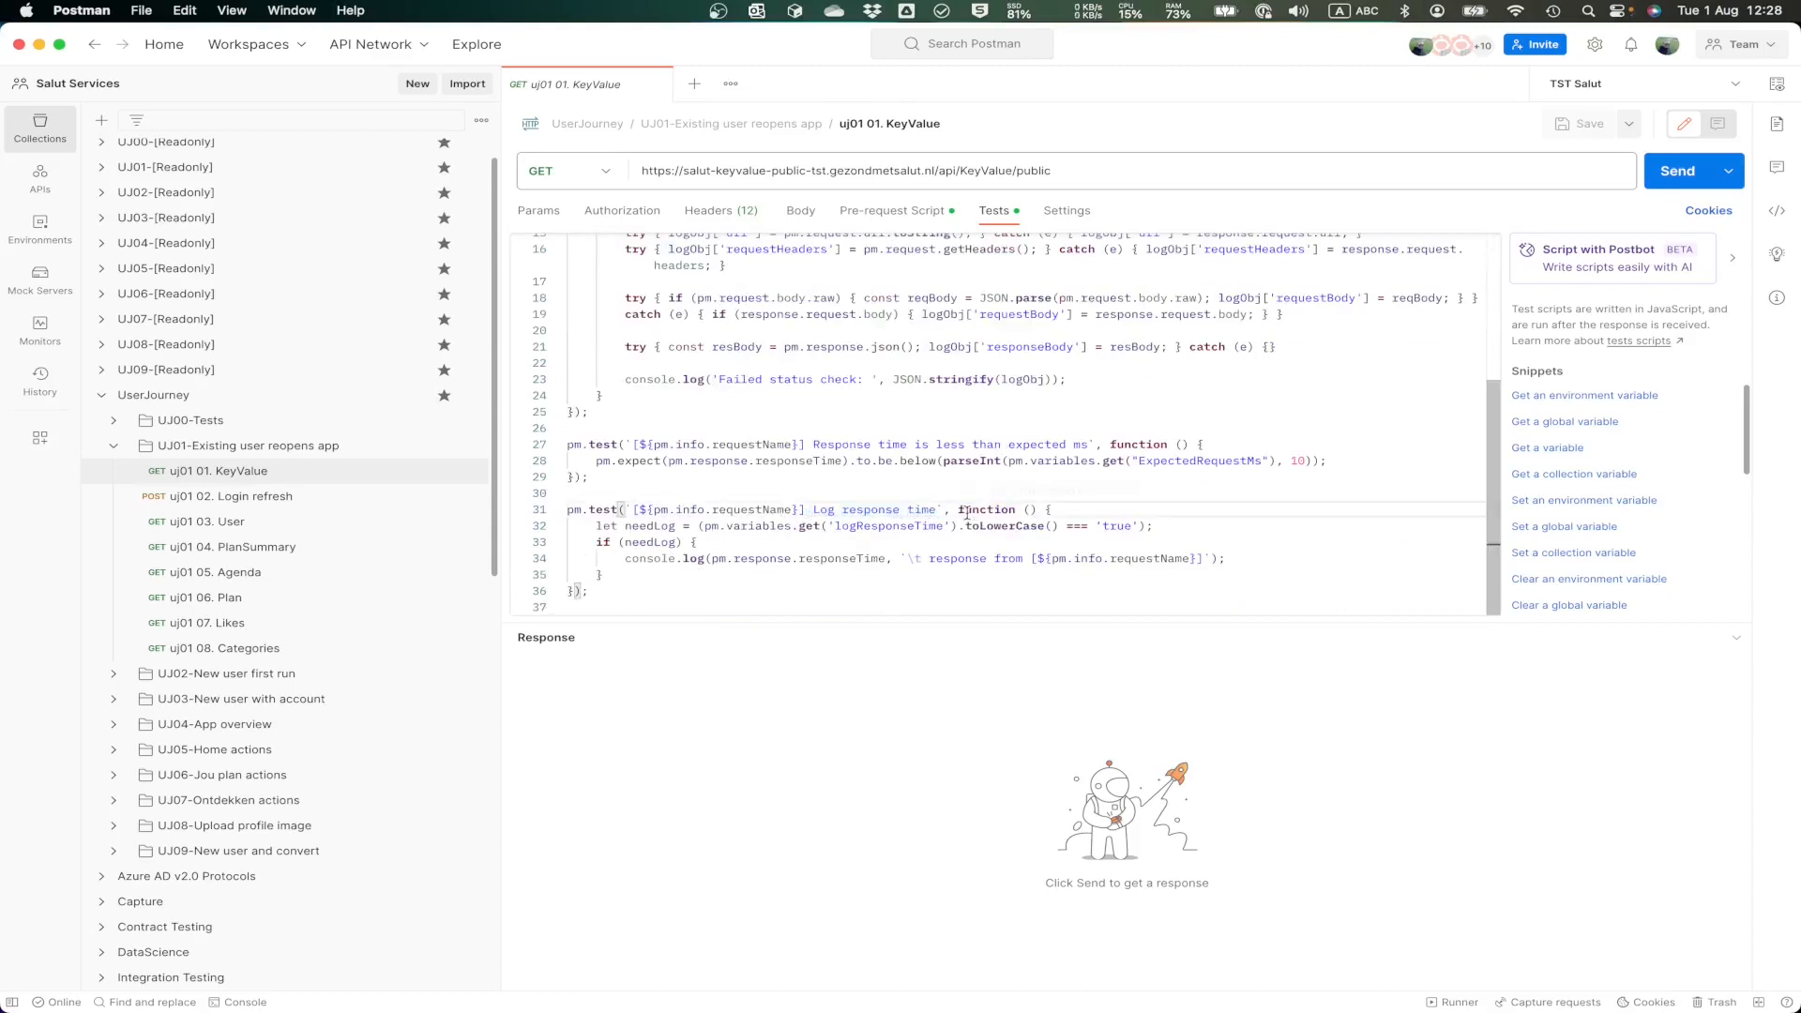
Step: Review the body, pre-request script and tests of the uj01 02. Login refresh request, close it and collapse its folder
left_click(214, 501)
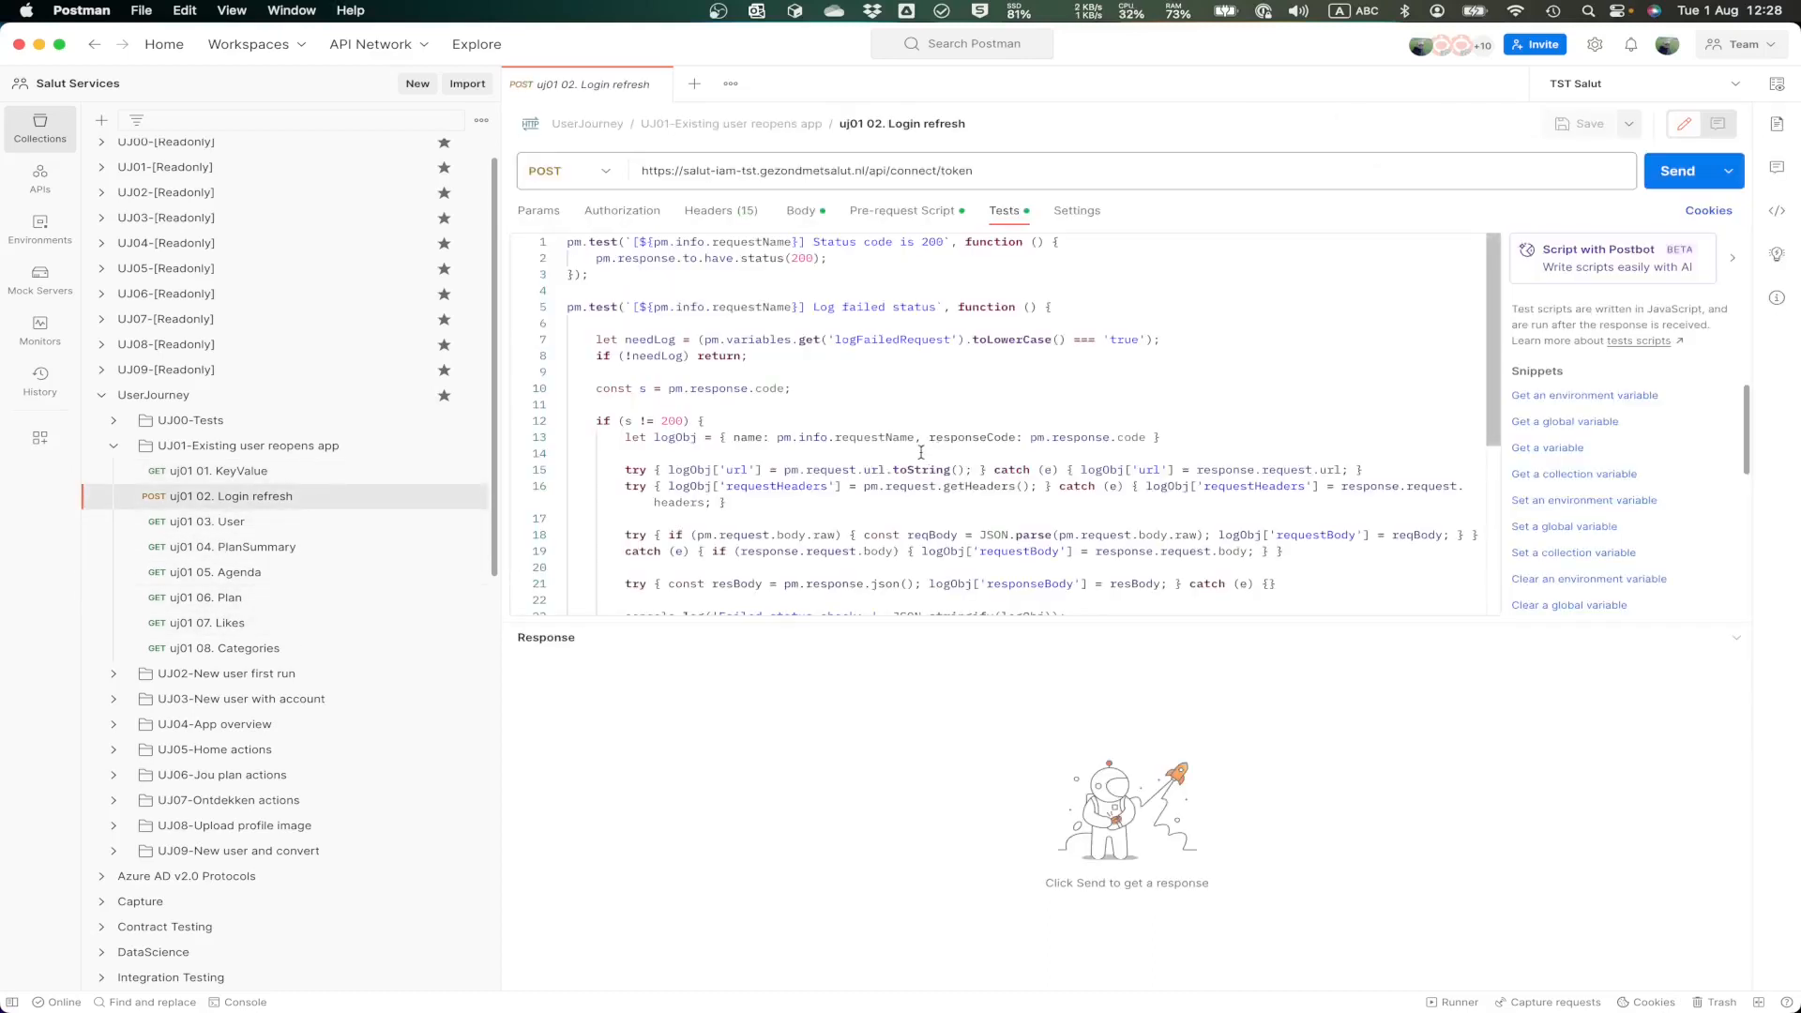
left_click(803, 212)
left_click(887, 218)
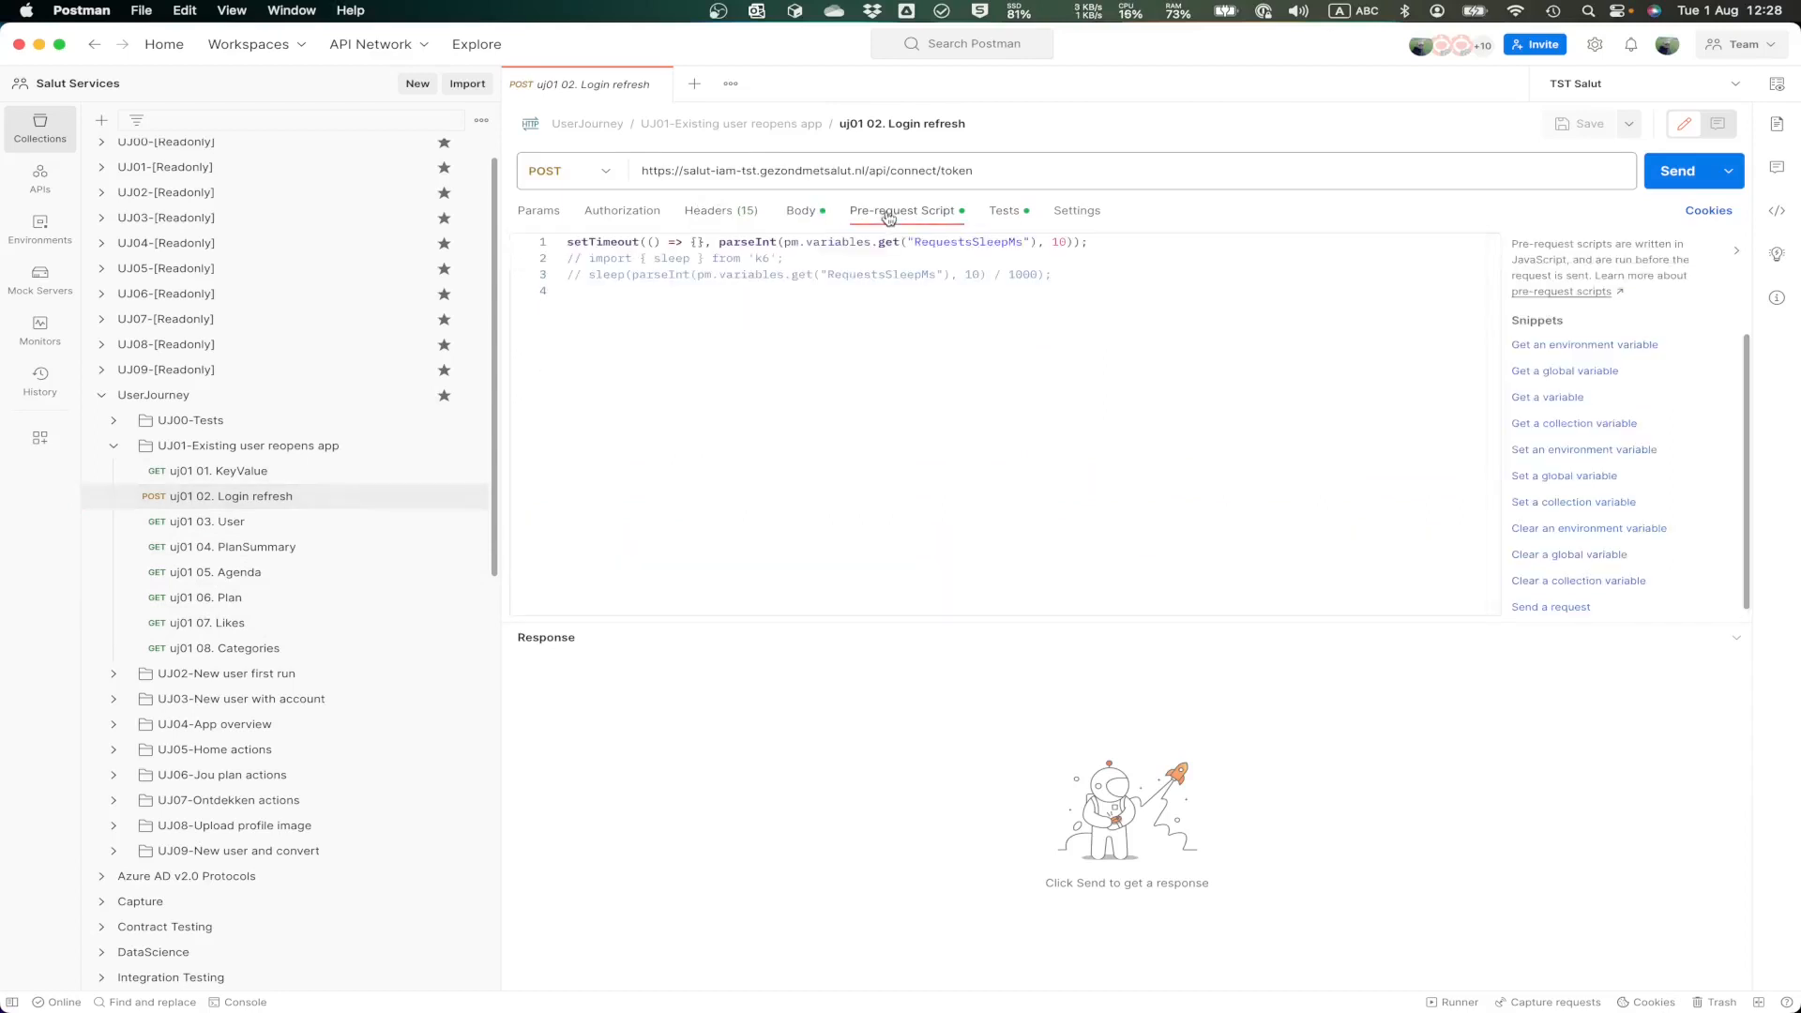
left_click(1004, 211)
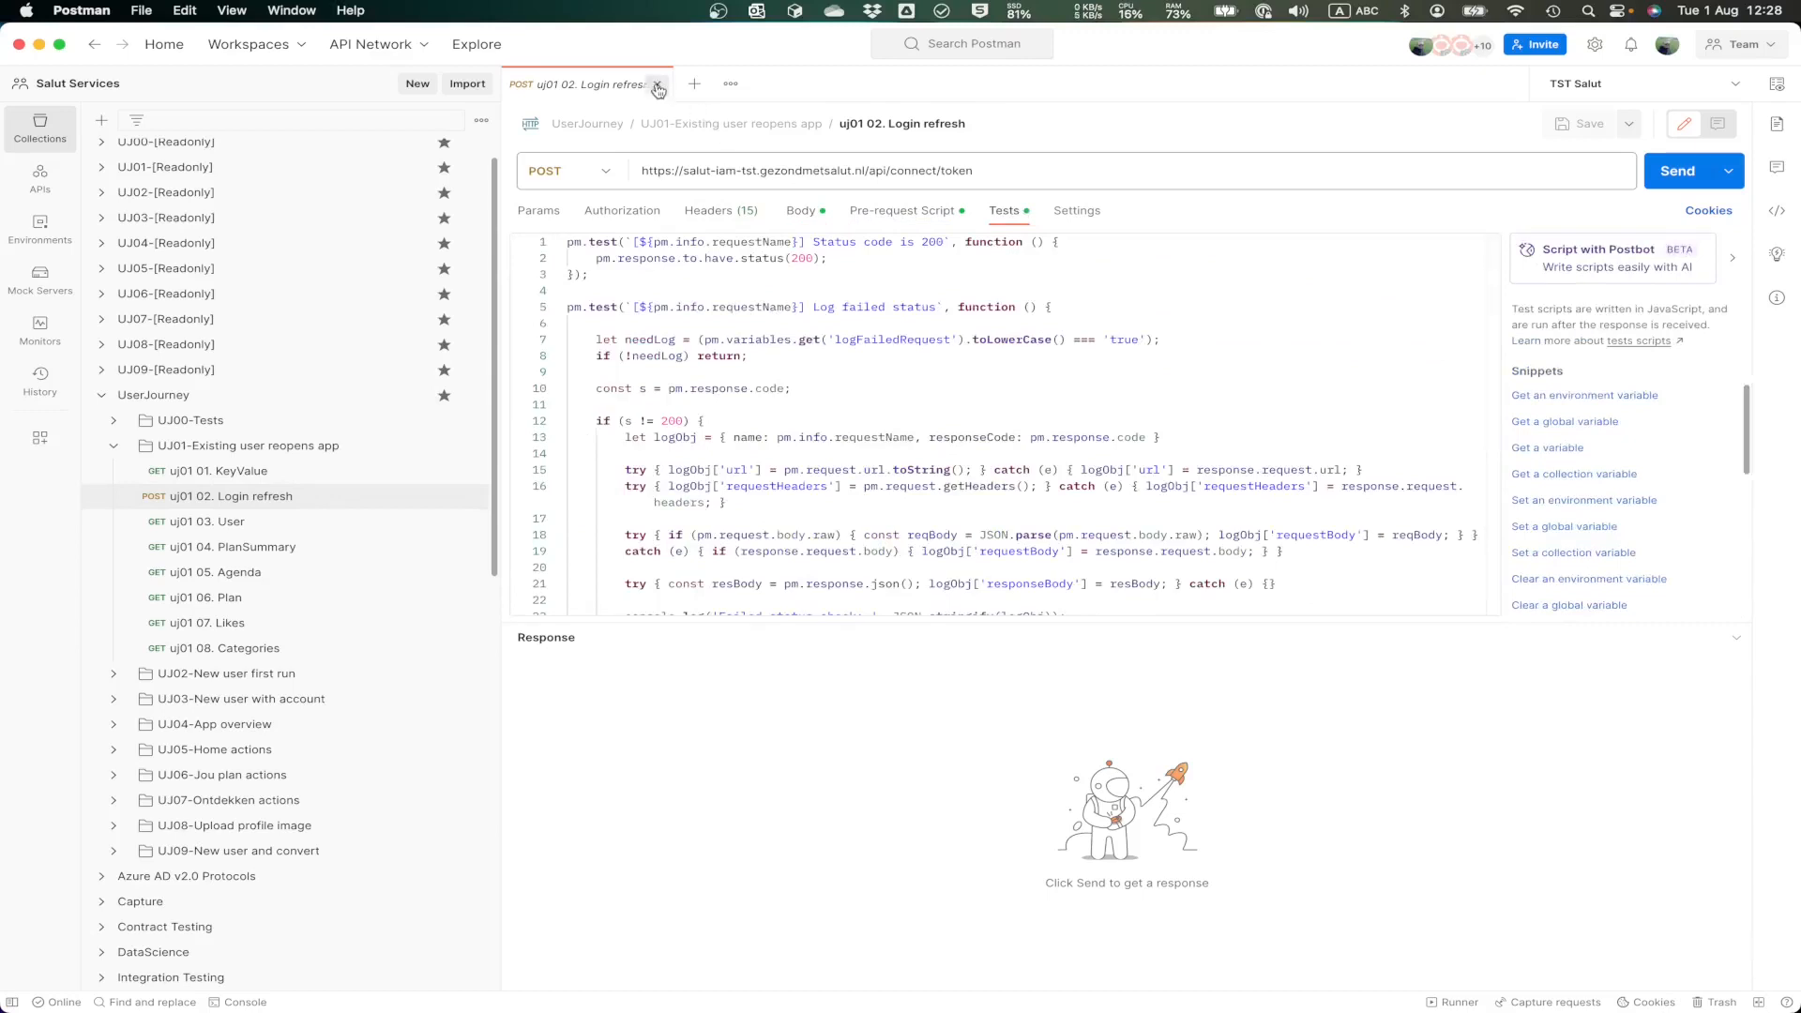
left_click(660, 85)
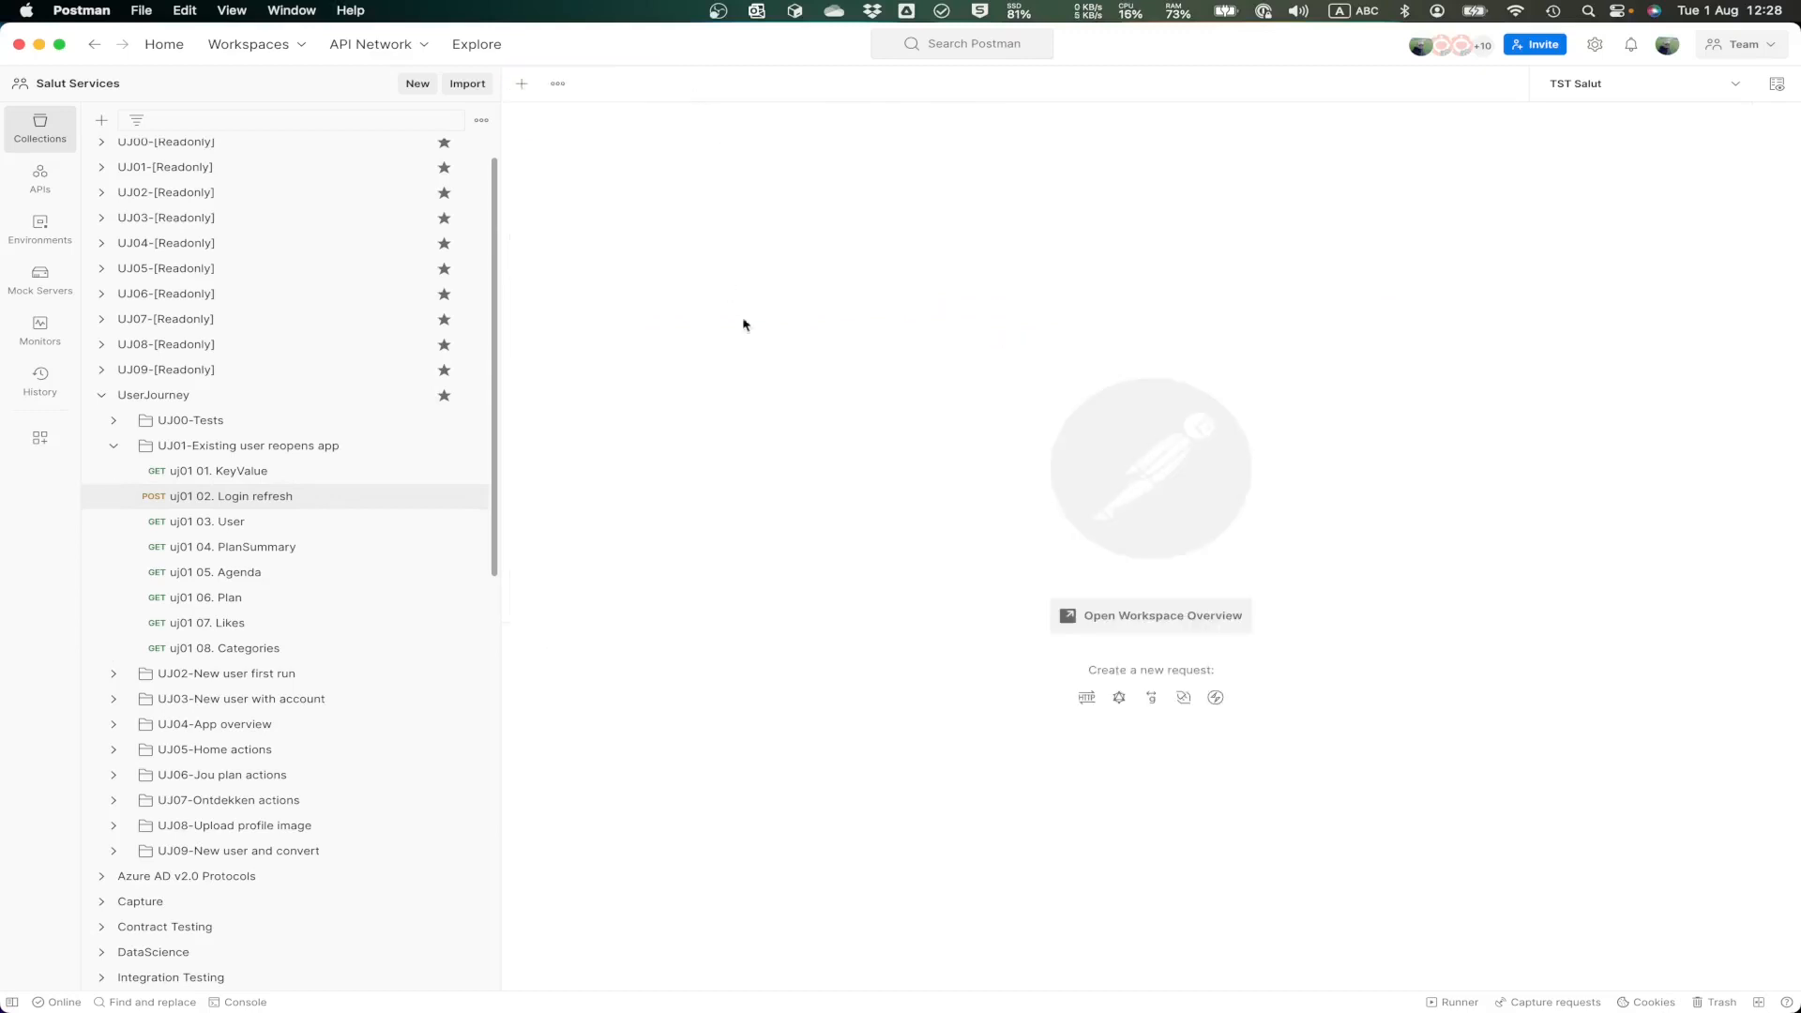
left_click(113, 450)
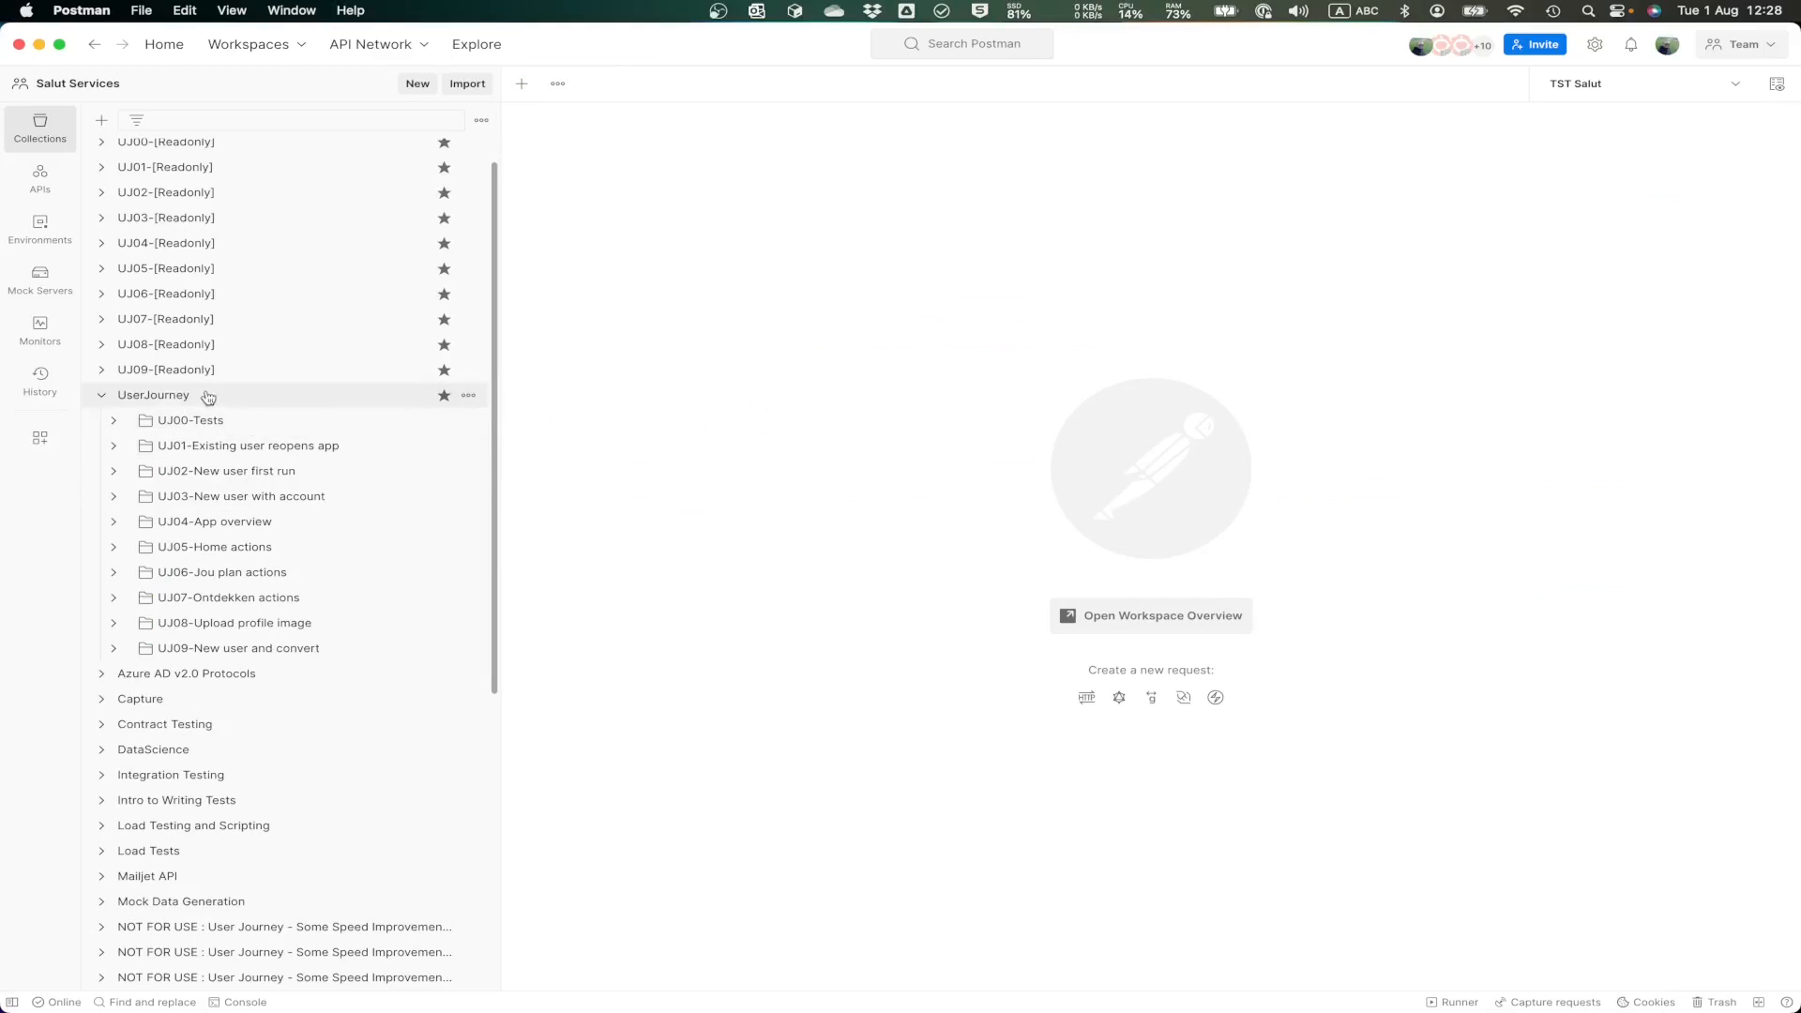
Step: Run the whole UserJourney collection manually in the Collection Runner with all requests selected
left_click(161, 403)
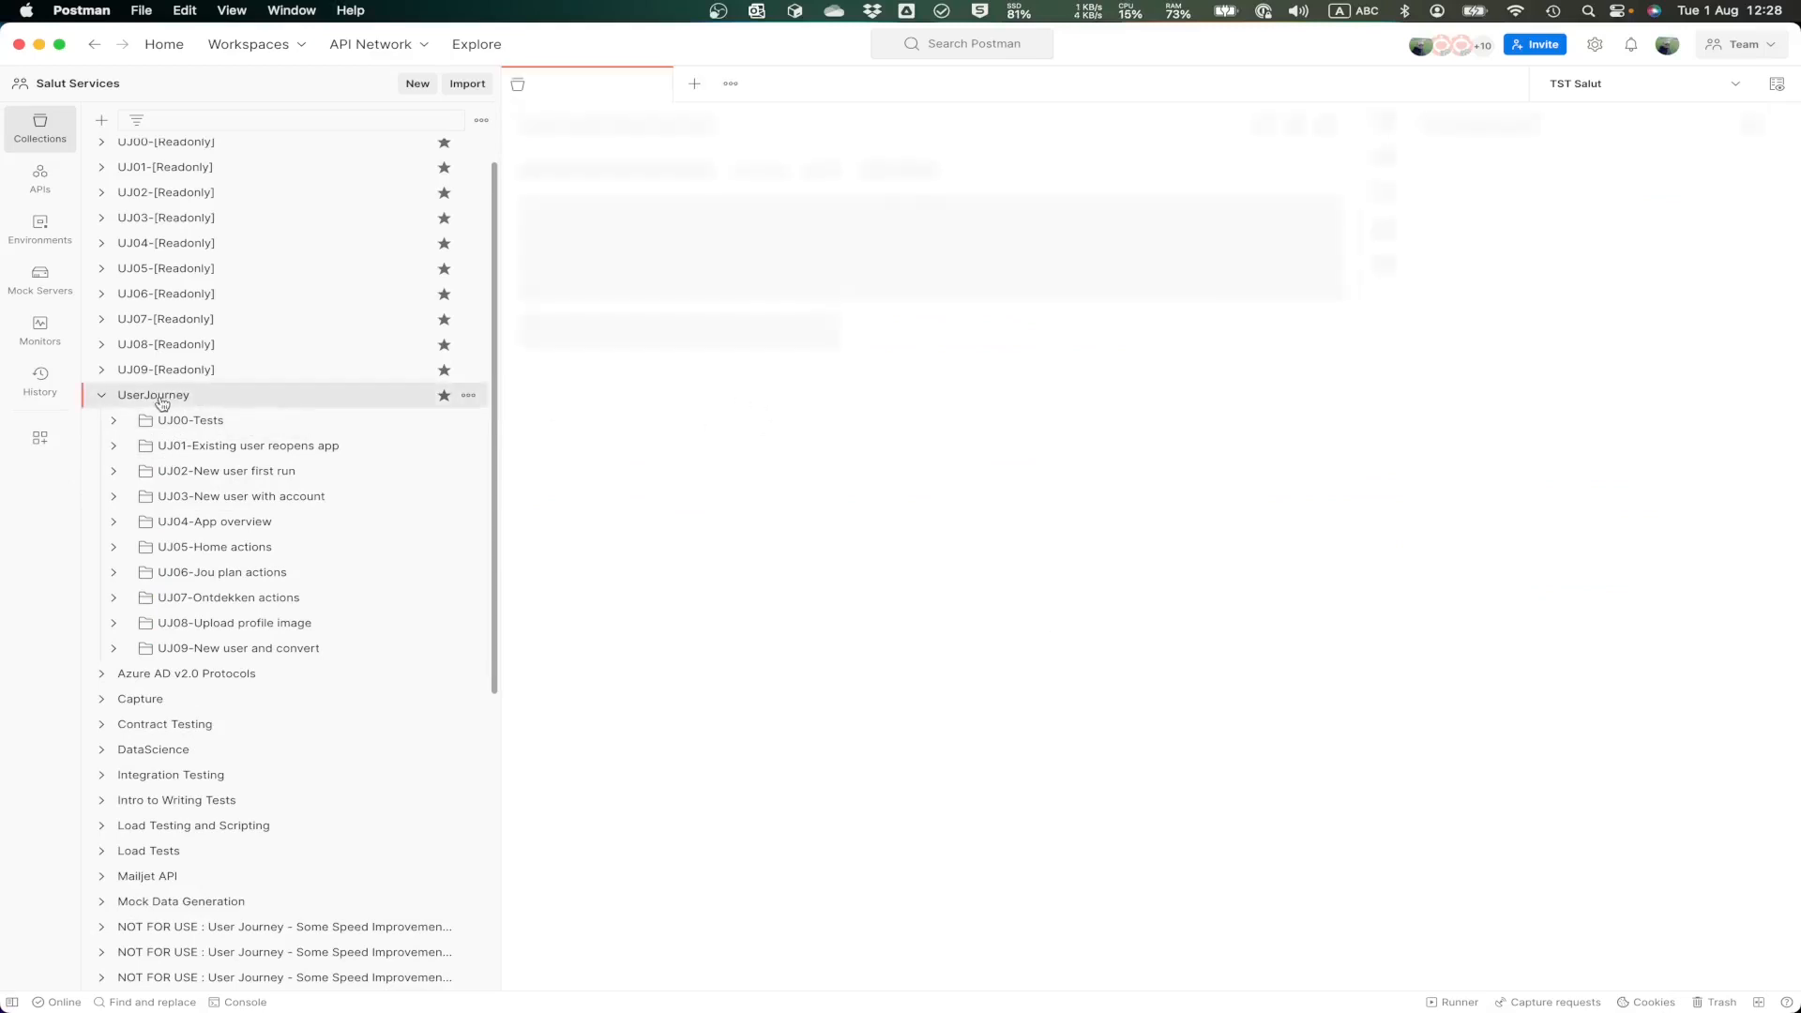
left_click(468, 395)
left_click(381, 499)
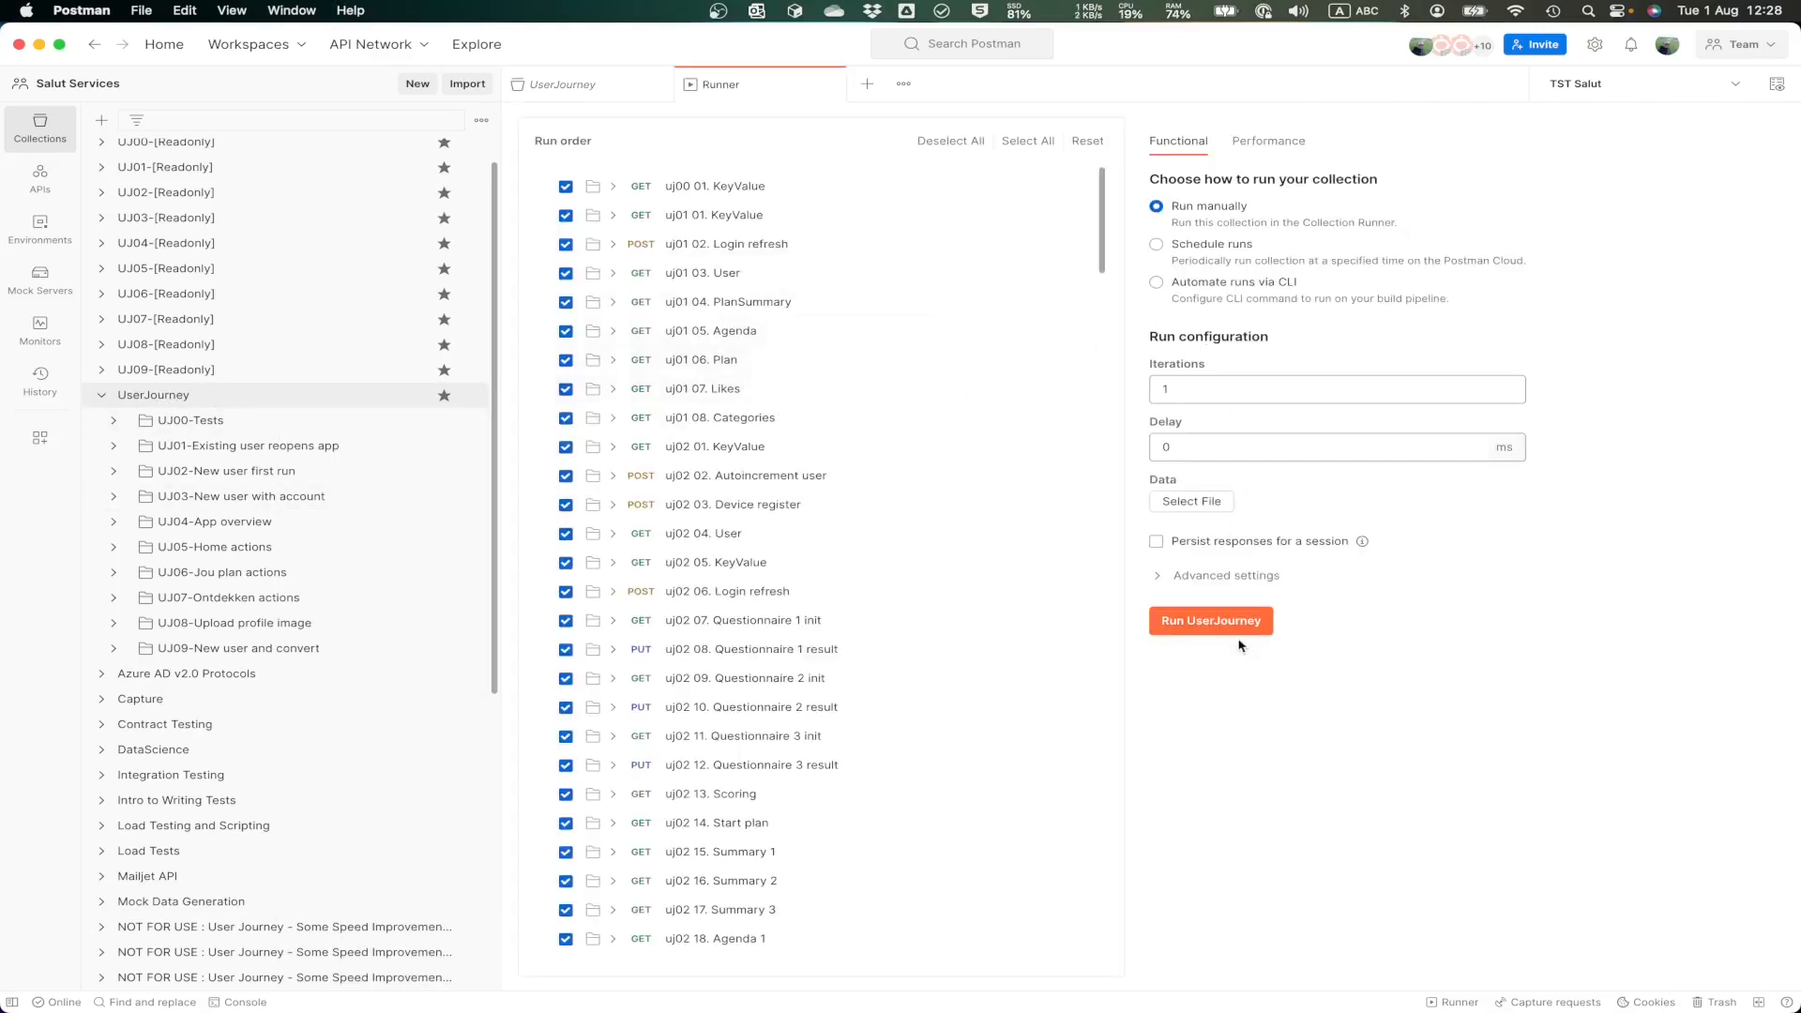
left_click(1200, 623)
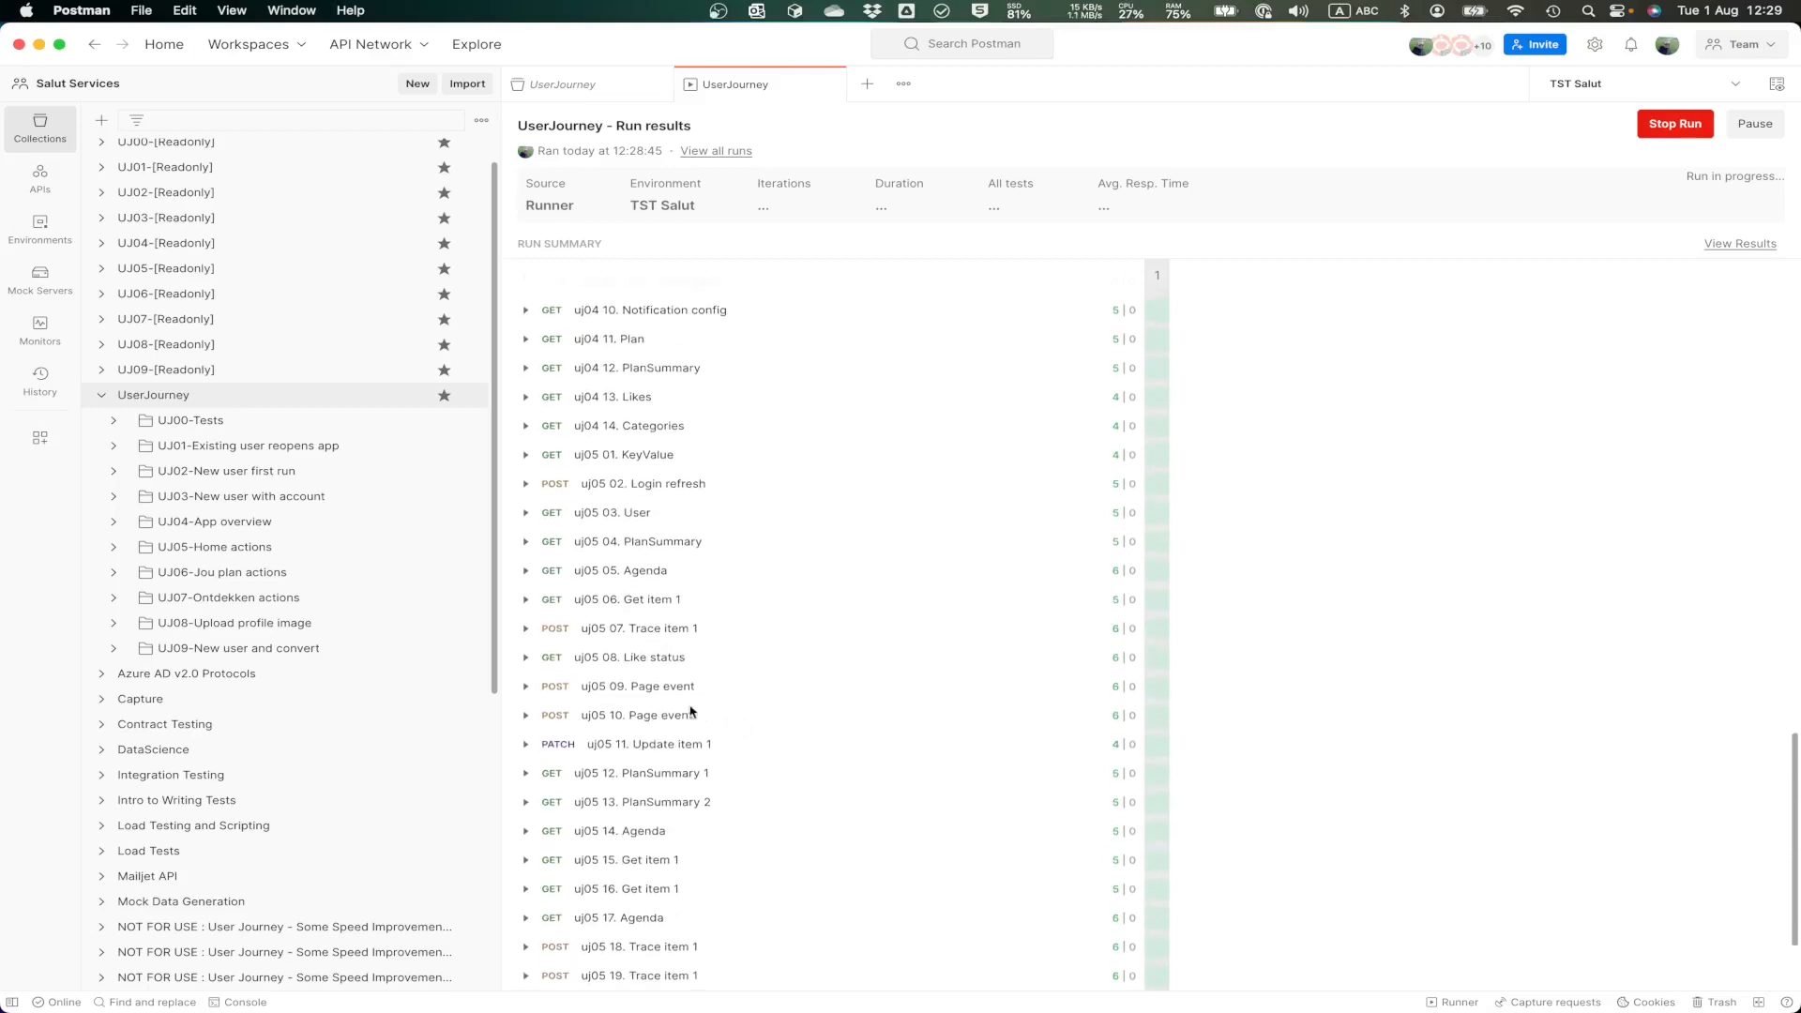
Step: Inspect the individual test results of uj05 08. Like status and look through the run summary of the other requests
left_click(527, 658)
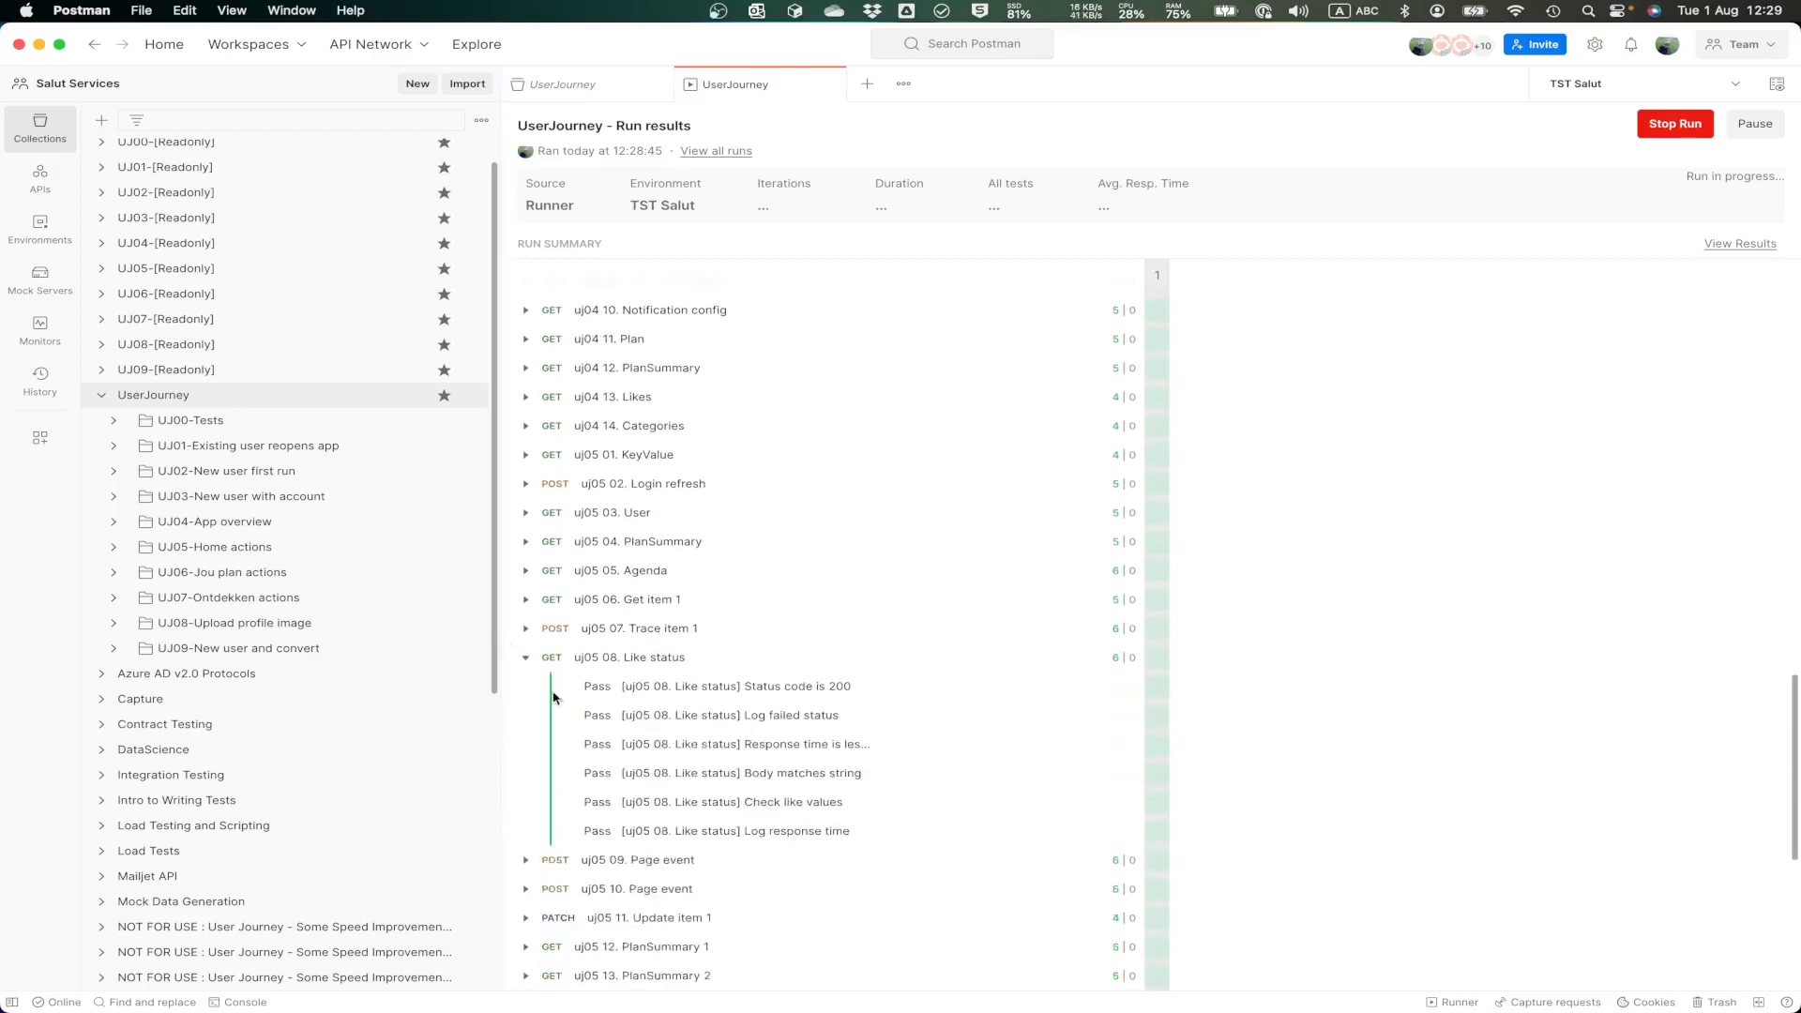
left_click_drag(746, 686, 808, 686)
left_click_drag(843, 772, 731, 773)
scroll(725, 732, "down", 10)
scroll(726, 745, "down", 10)
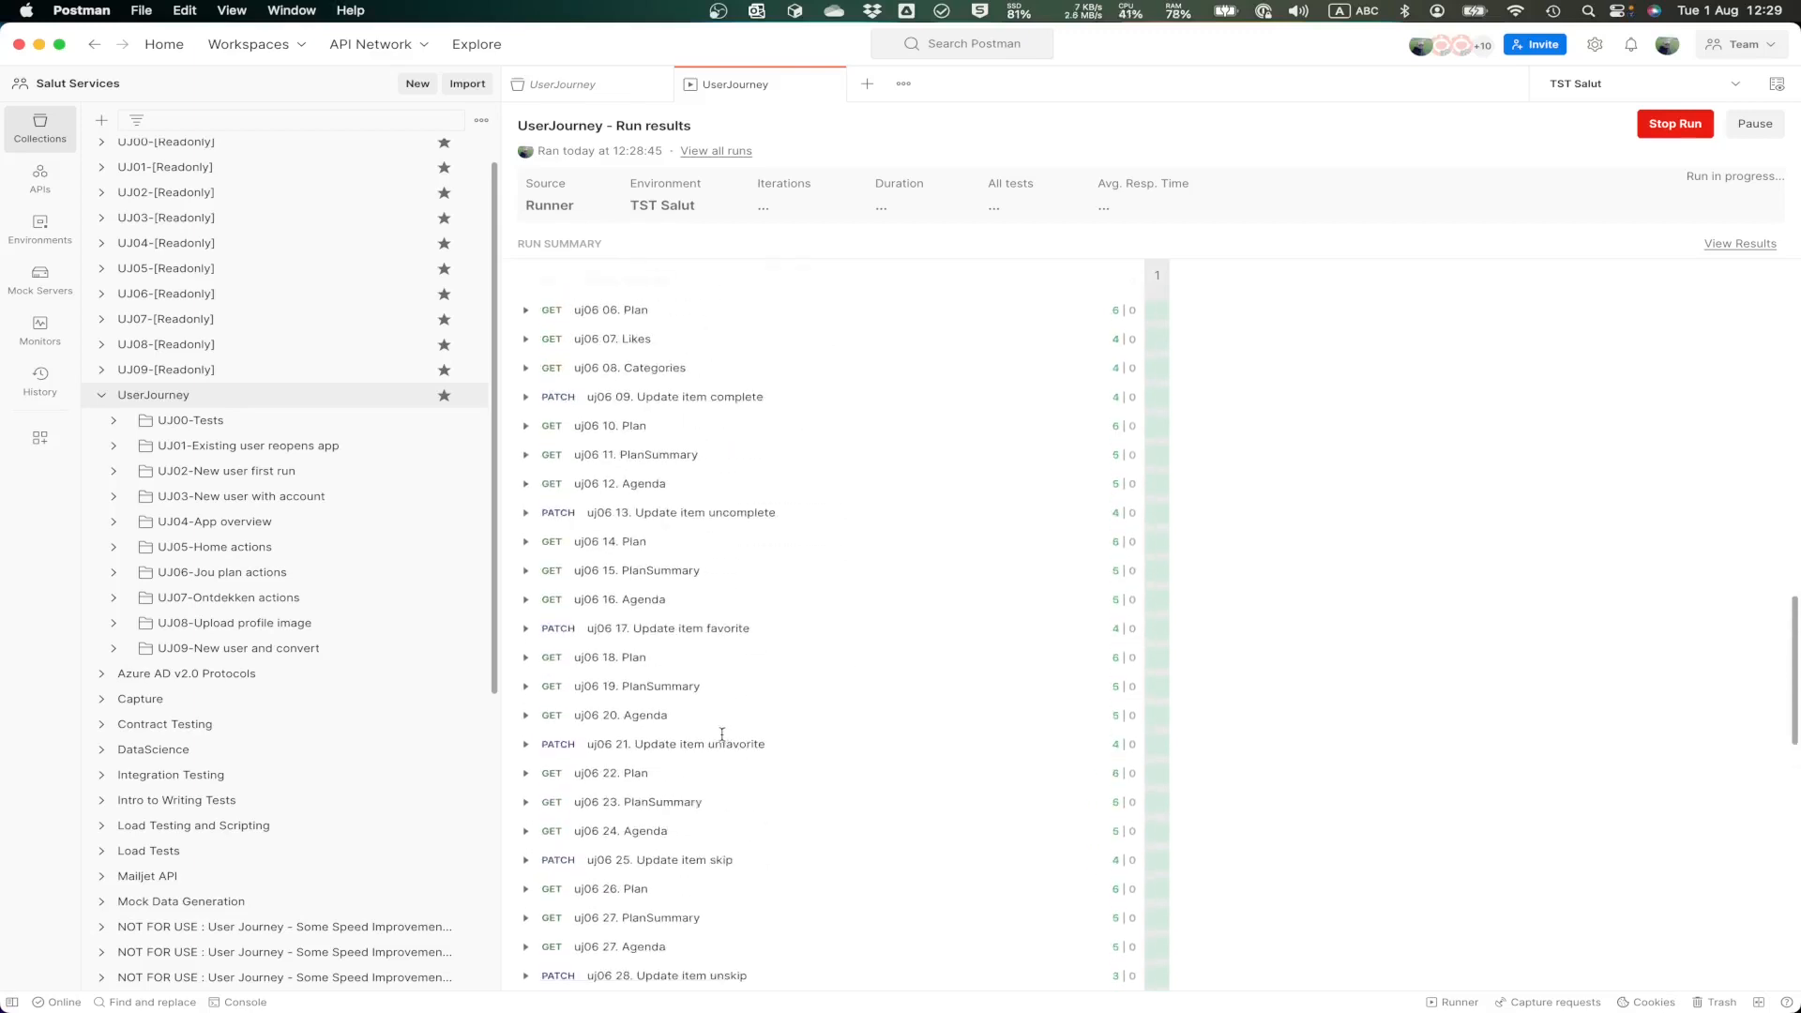
scroll(677, 755, "up", 20)
scroll(682, 765, "up", 4)
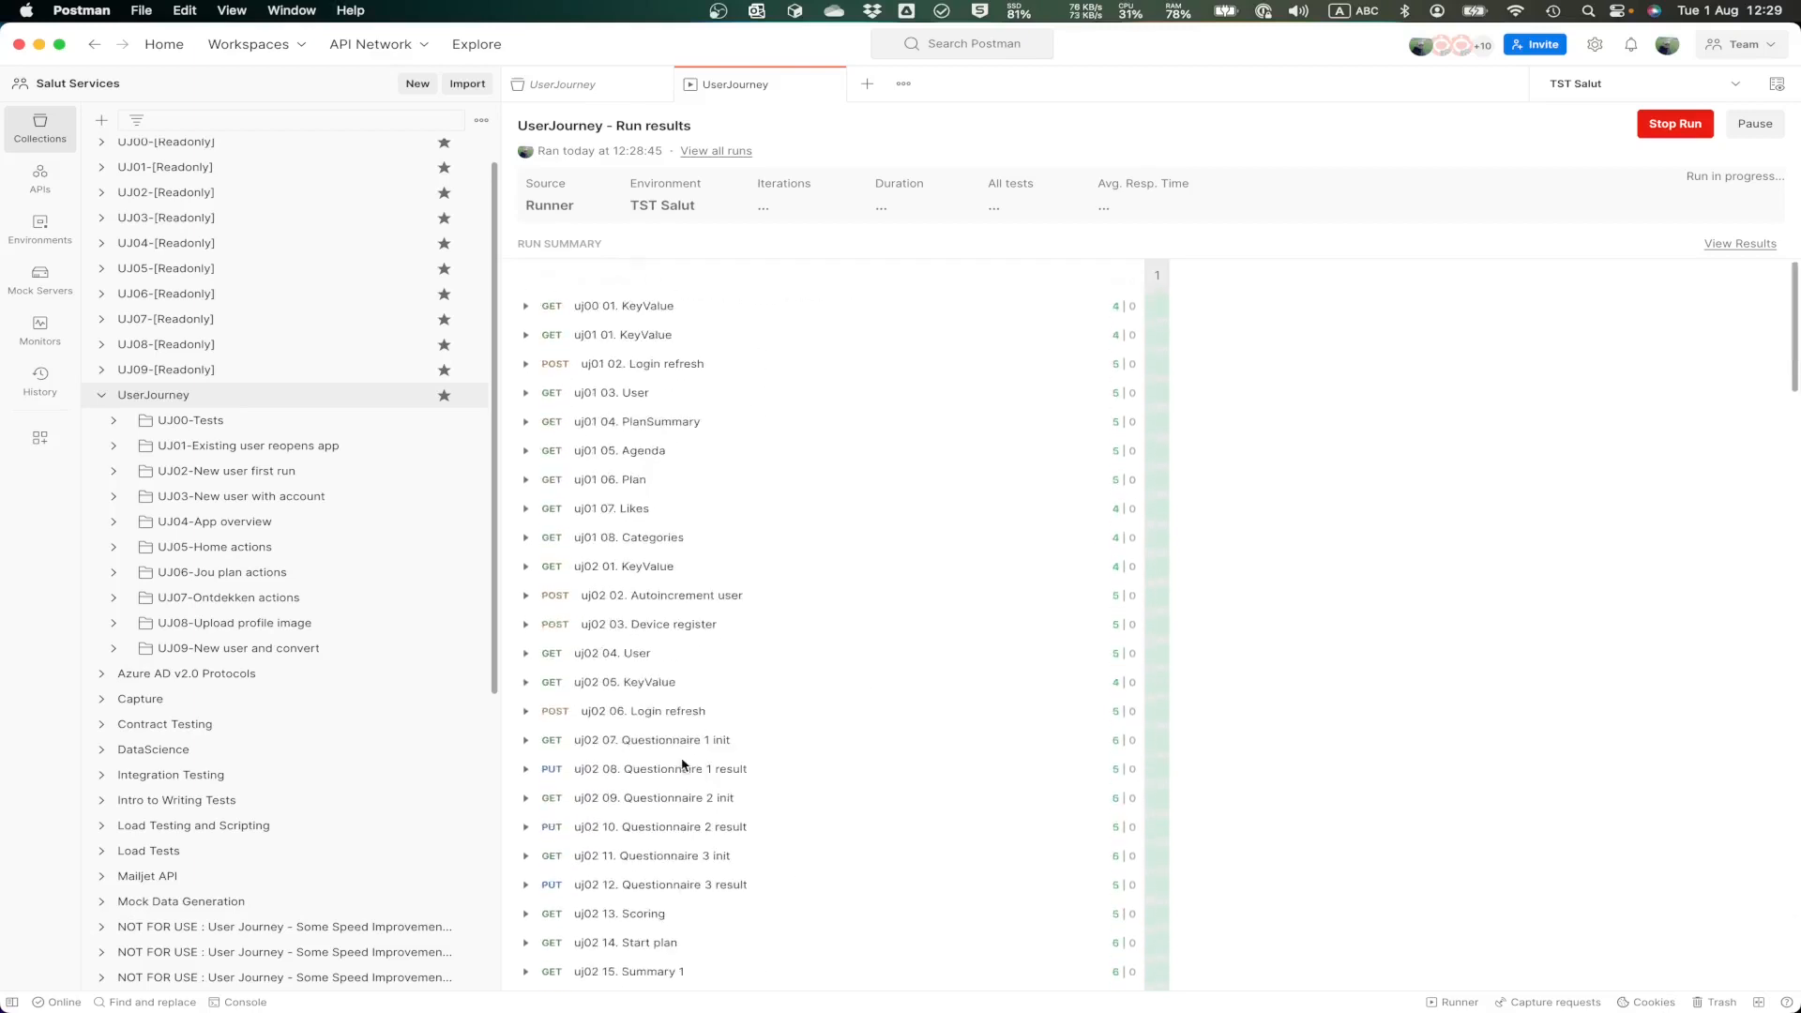
Step: Stop the UserJourney collection run in progress and close its run results
left_click(1675, 124)
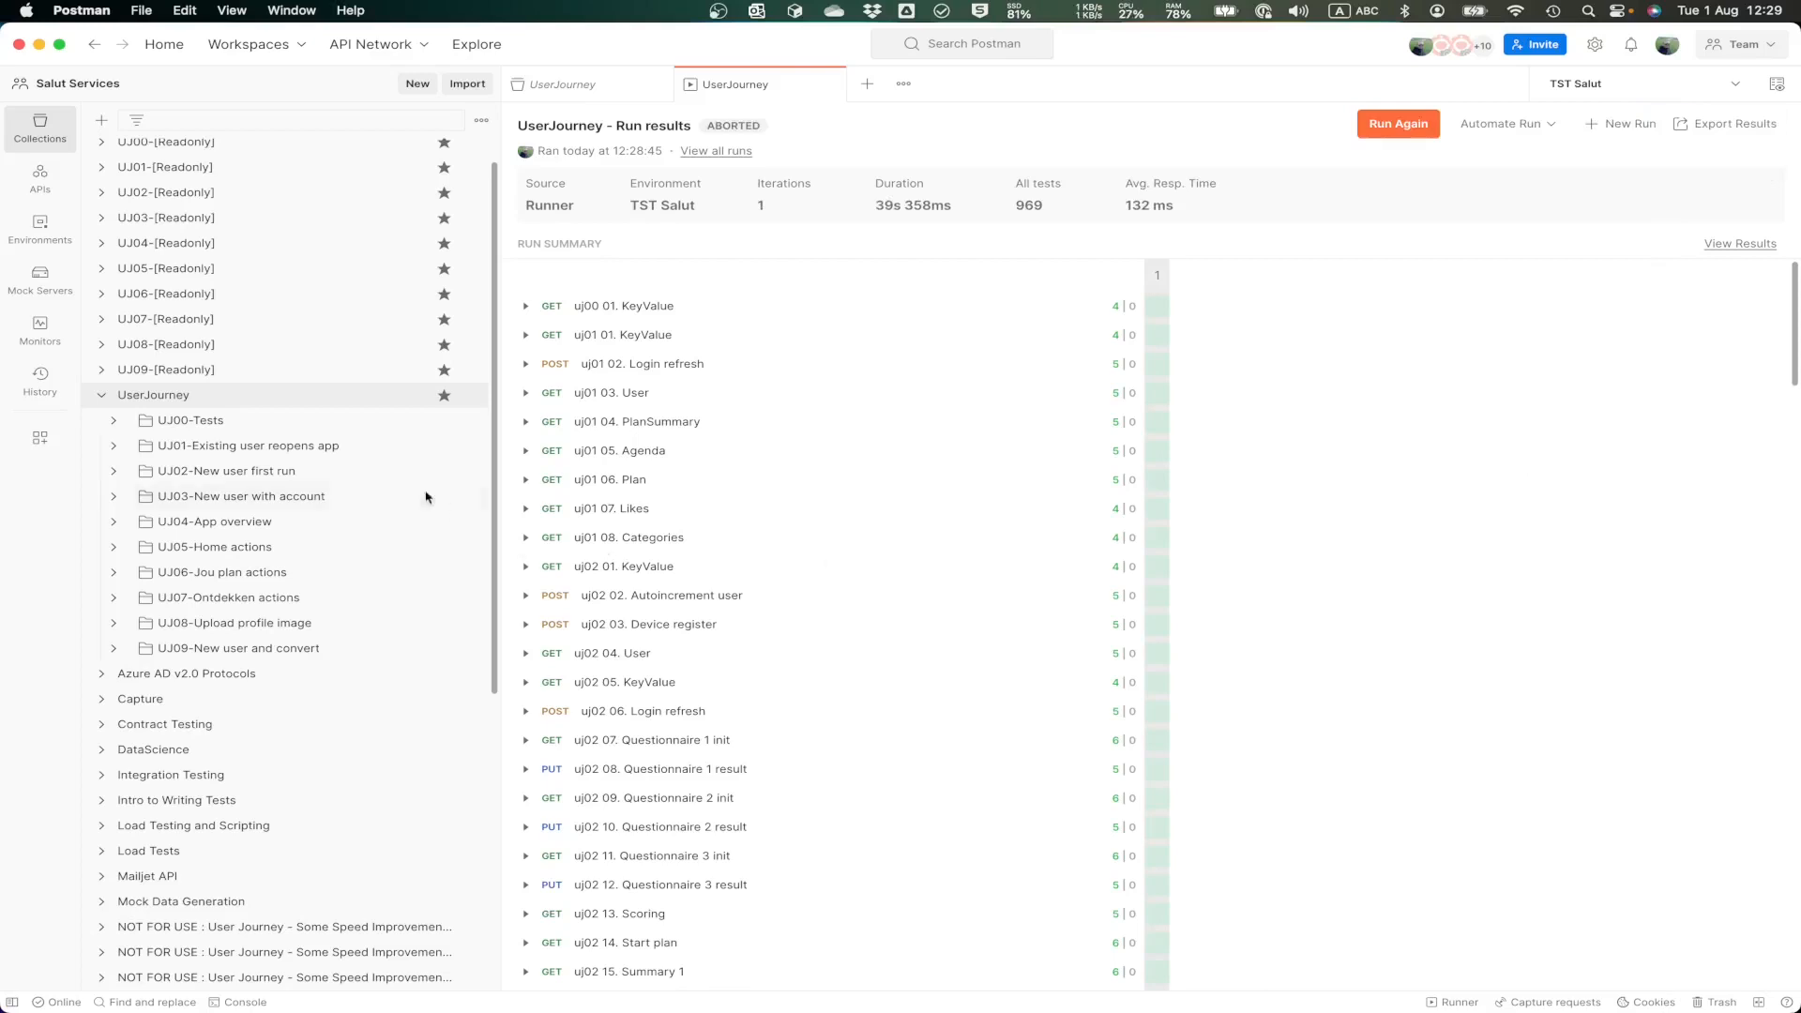
key("super+w")
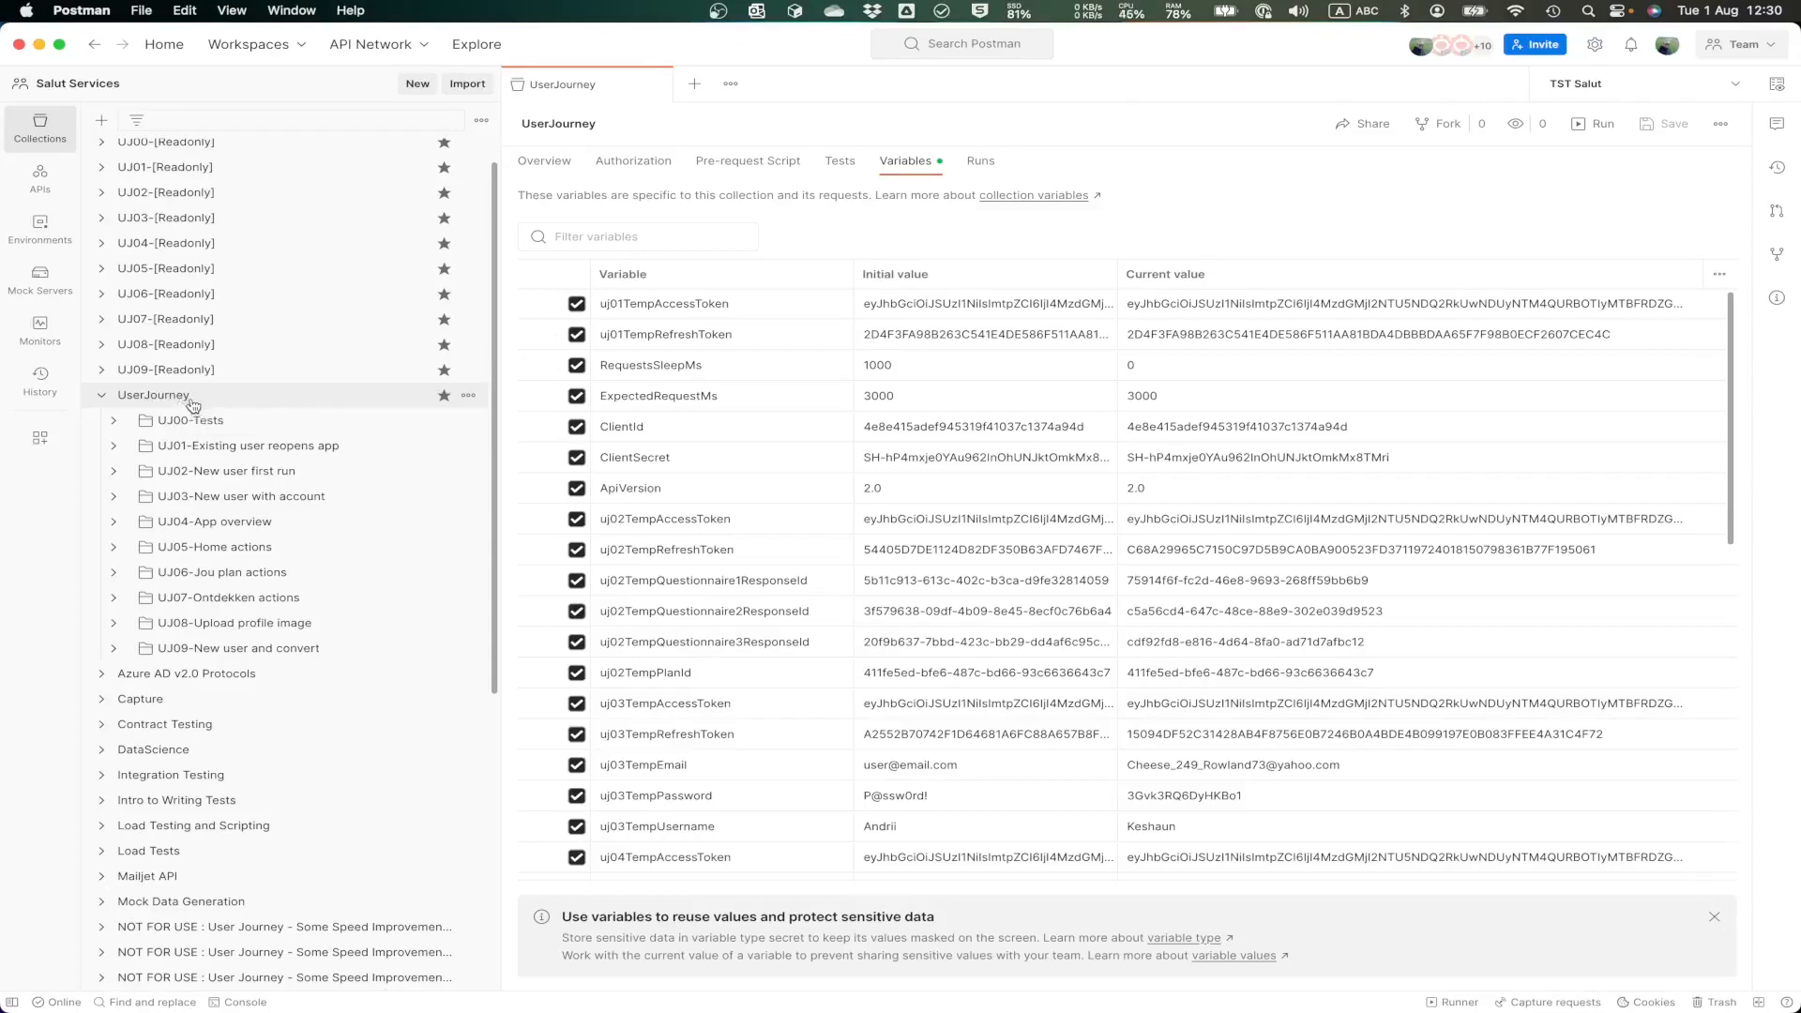
Step: Set the current value of the UserJourney collection variable RequestsSleepMs to 3000 and save it
left_click(1185, 368)
key("BackSpace")
key("super+s")
left_click(1185, 367)
Step: Run the UserJourney collection manually again with all requests selected and one iteration
left_click(469, 396)
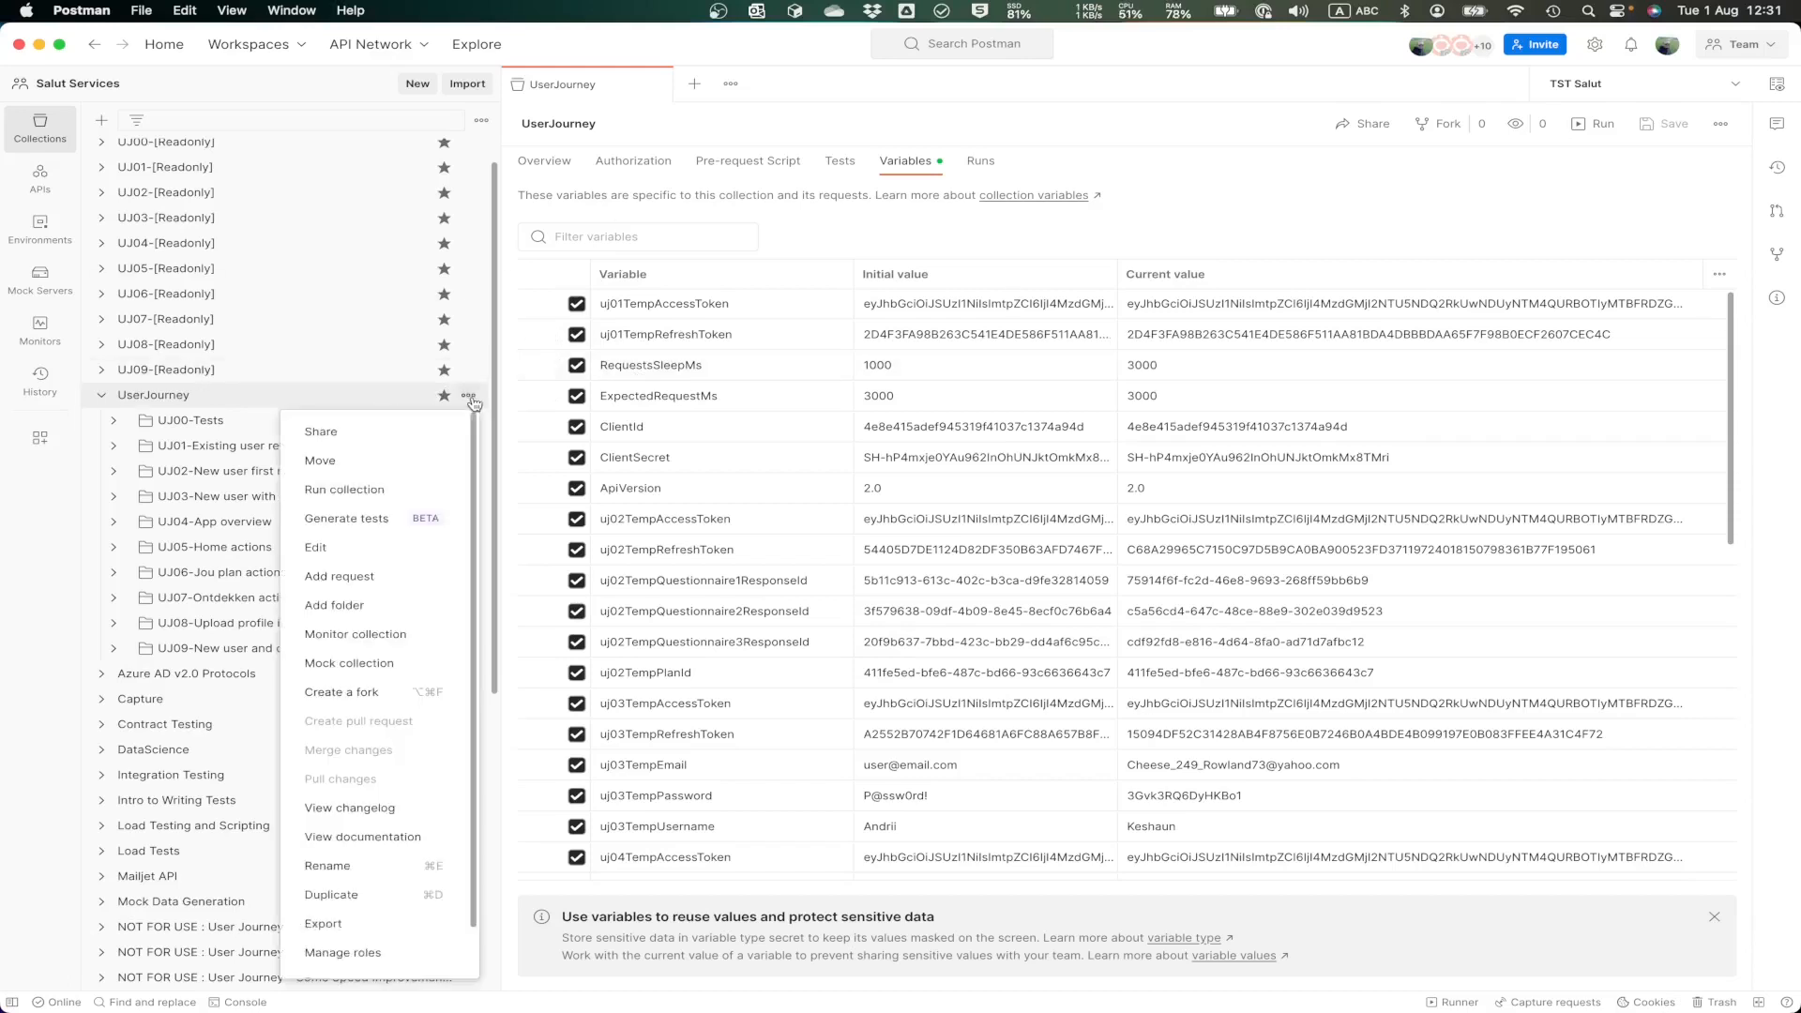
left_click(402, 490)
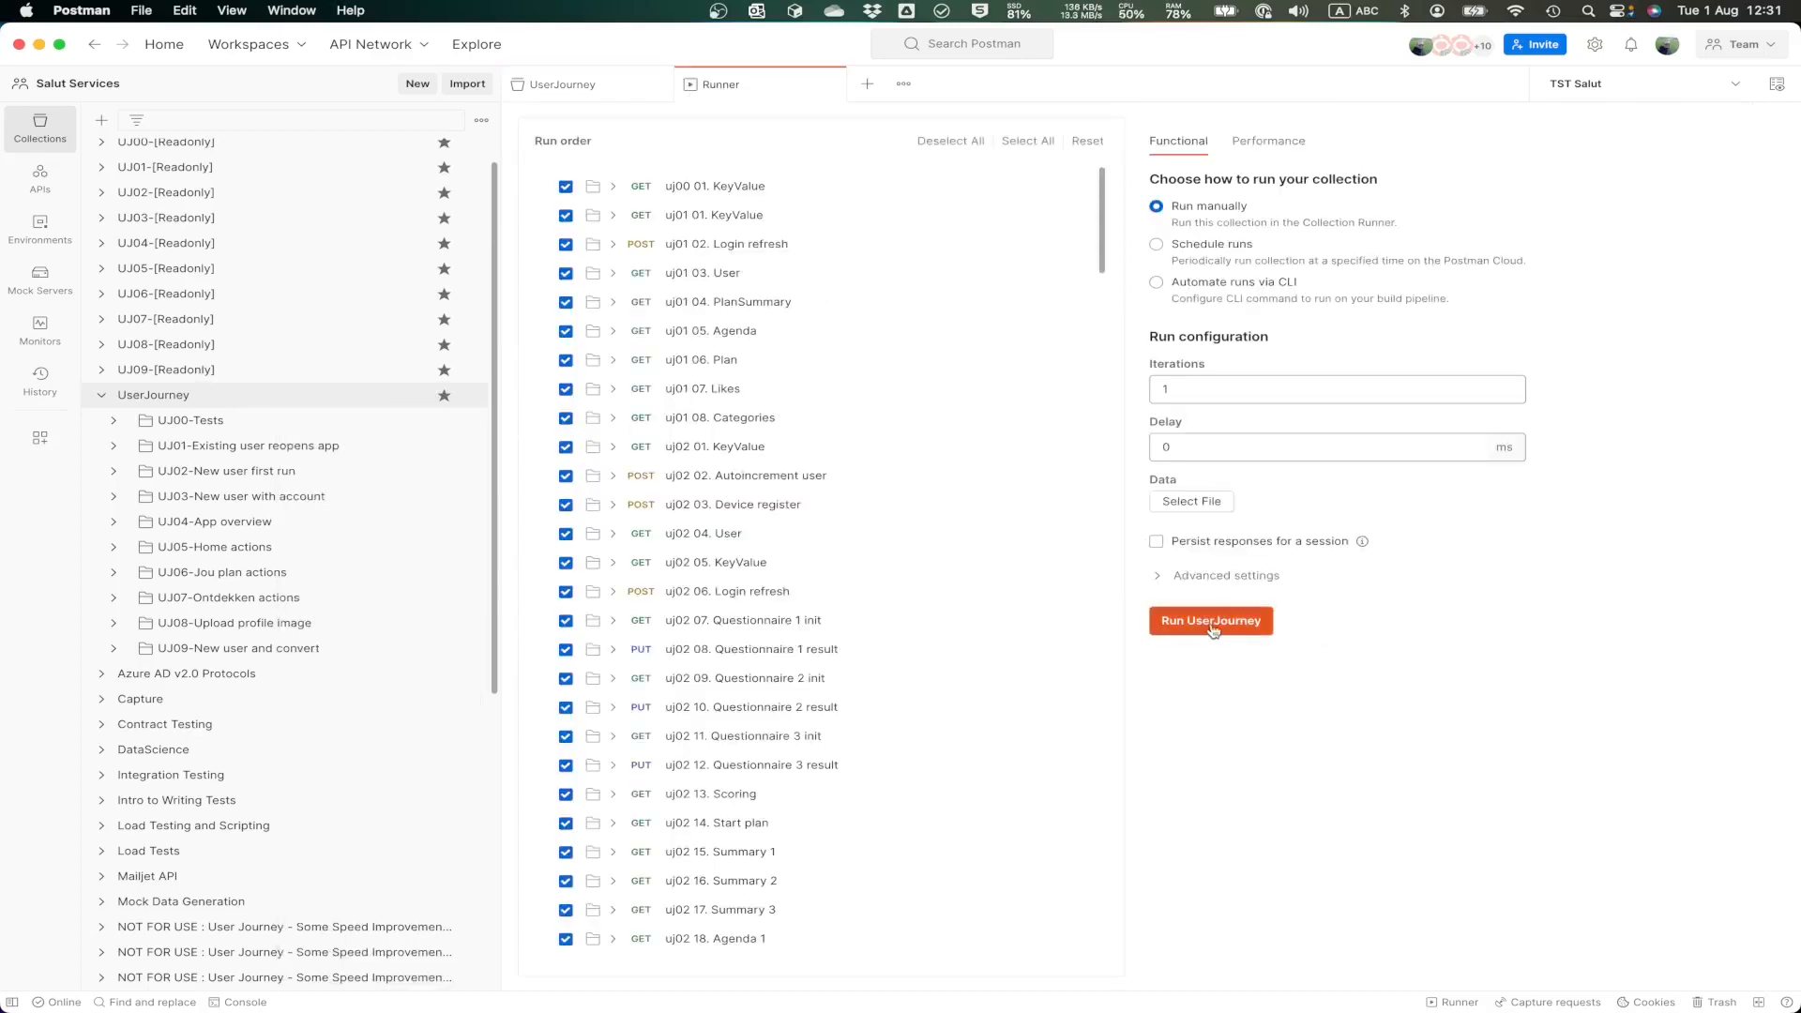
left_click(1213, 629)
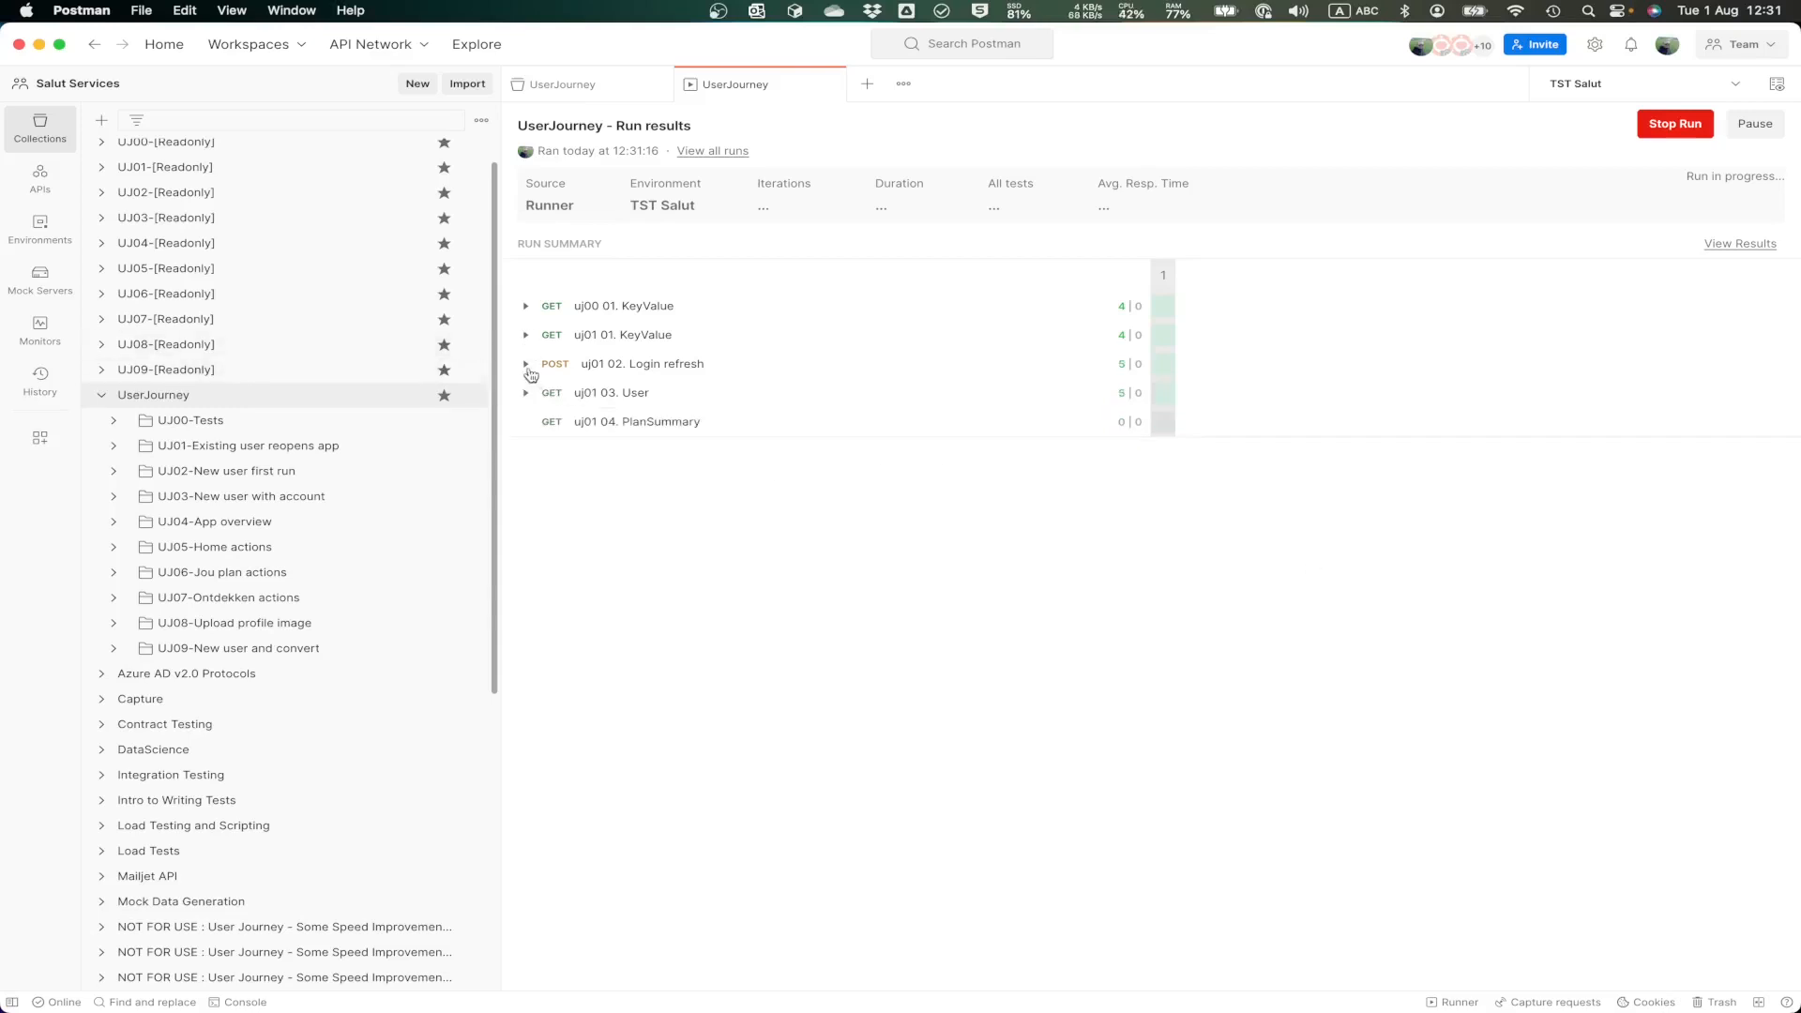
Step: Inspect the individual test results of uj01 02. Login refresh, stop the run and close its results
left_click(527, 365)
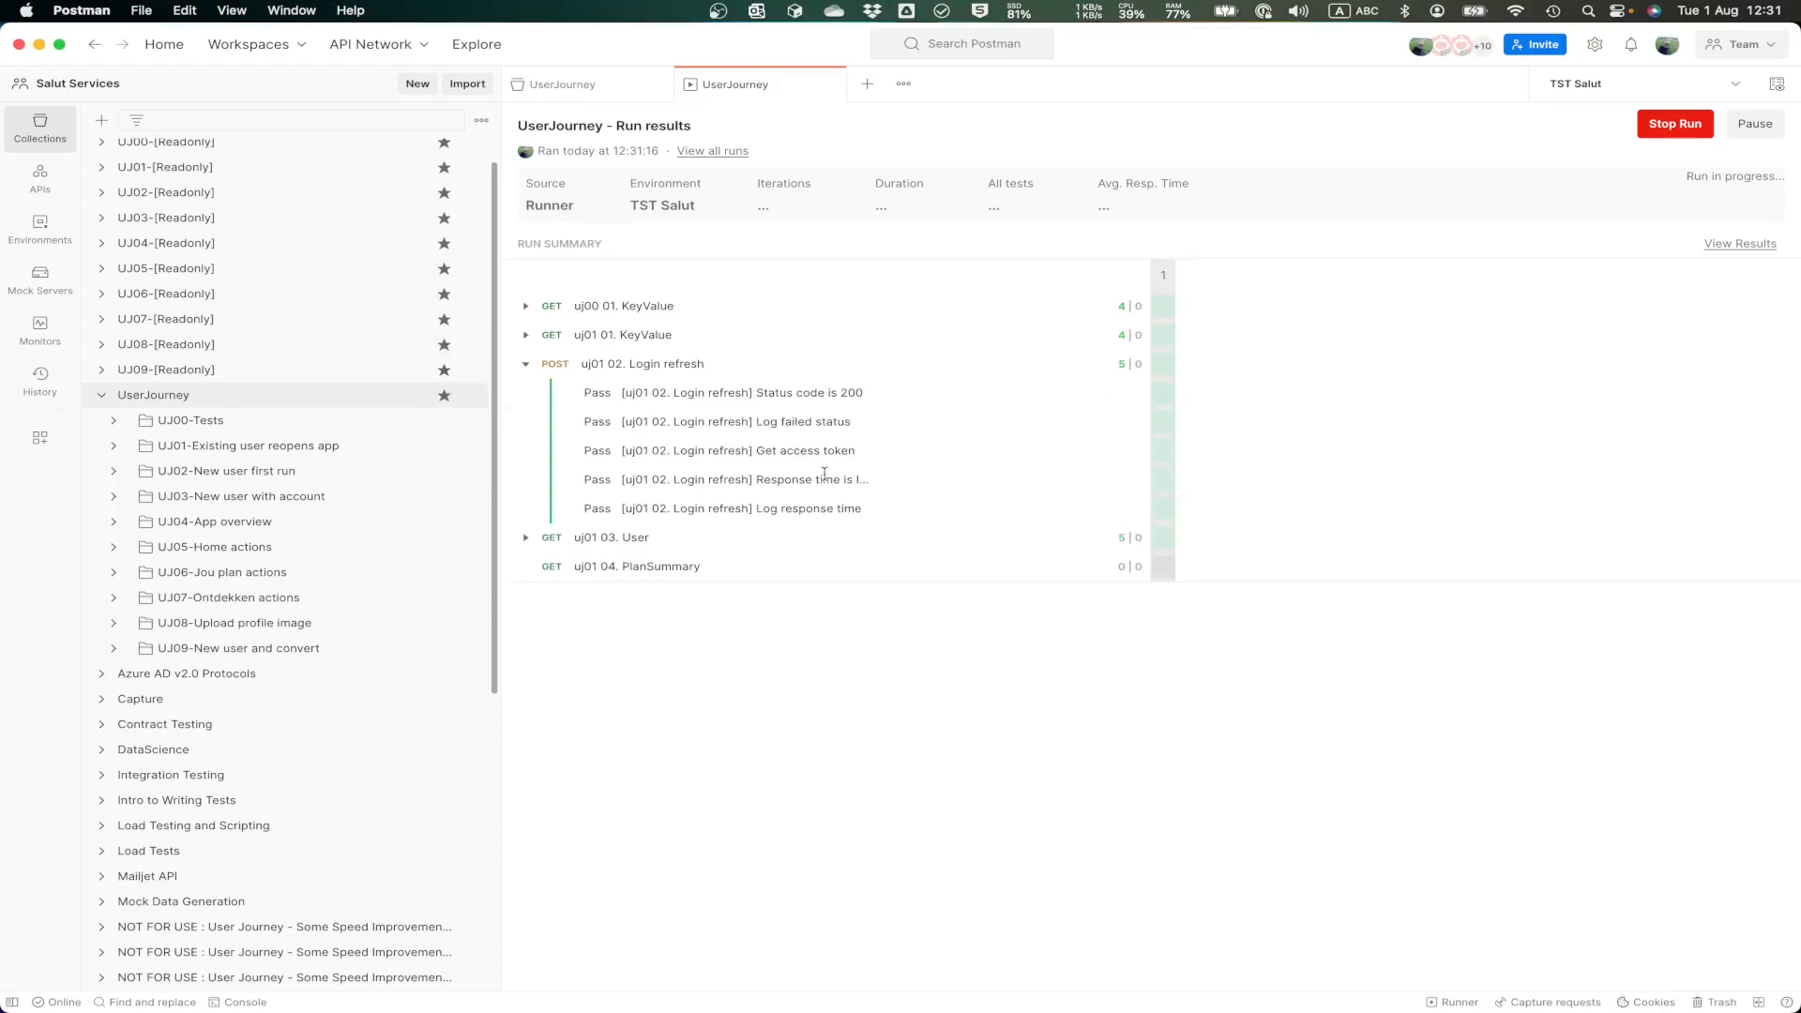
left_click(1679, 126)
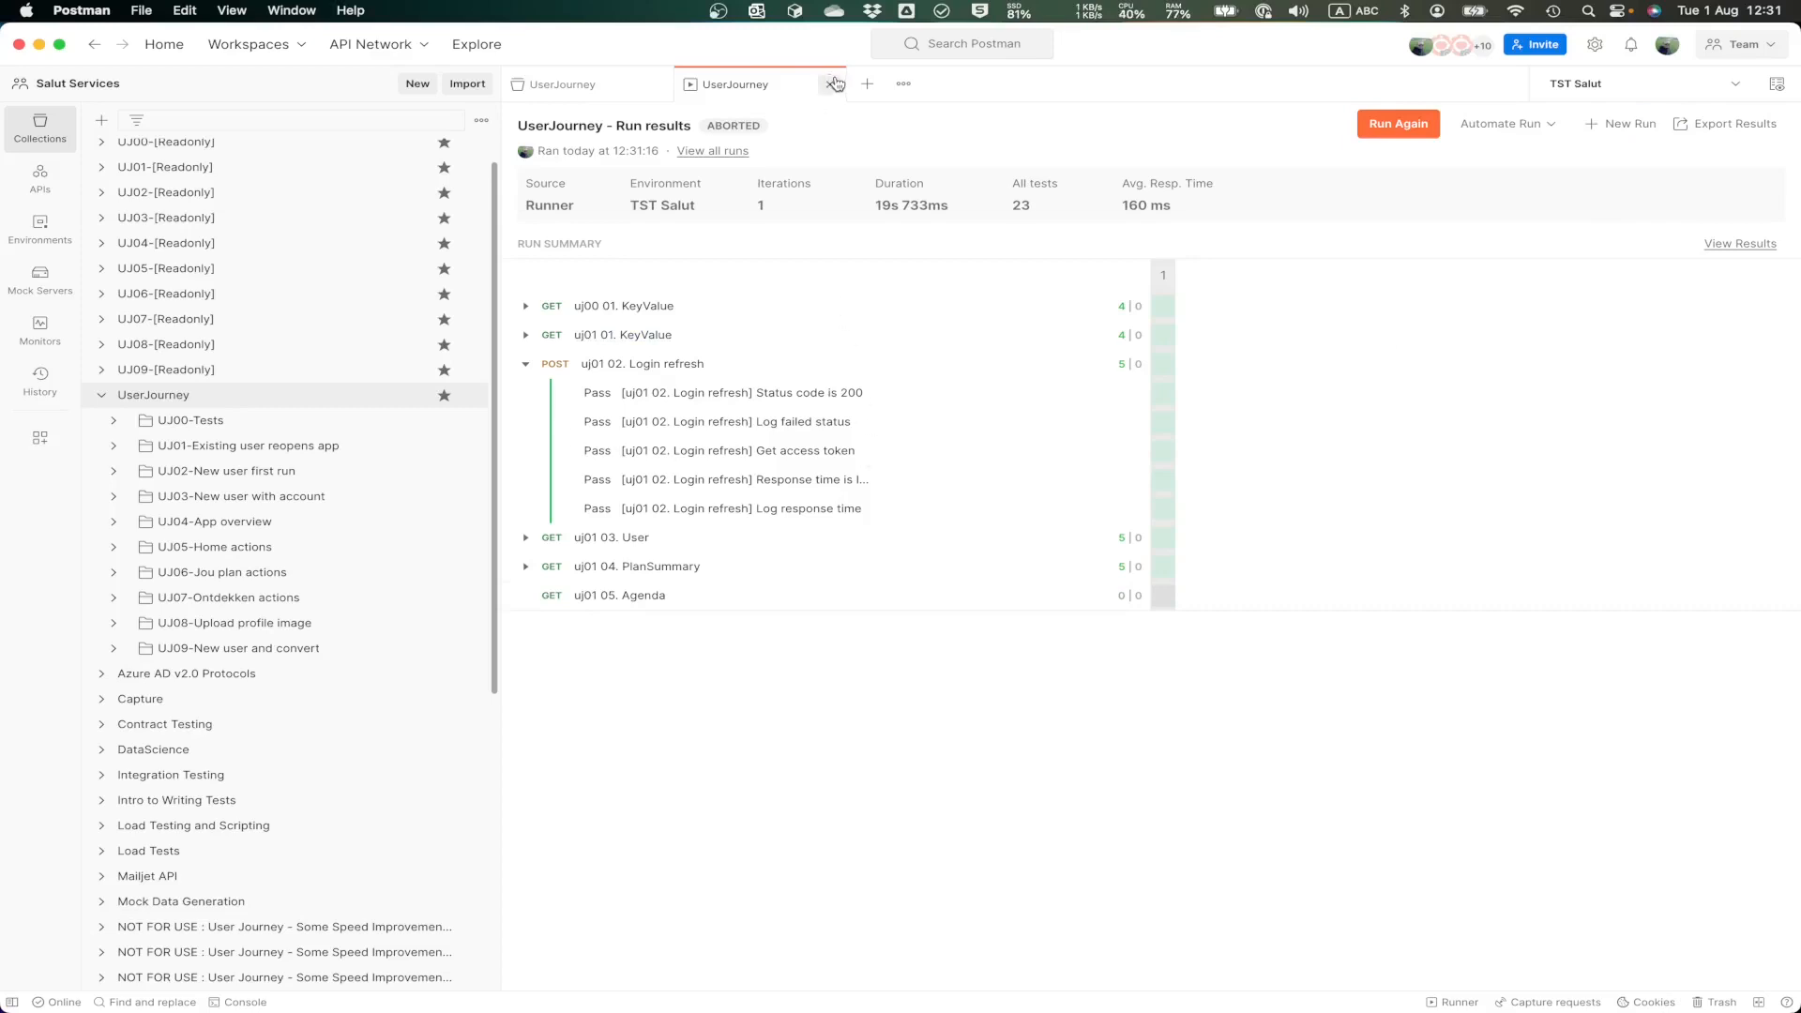
key("super+w")
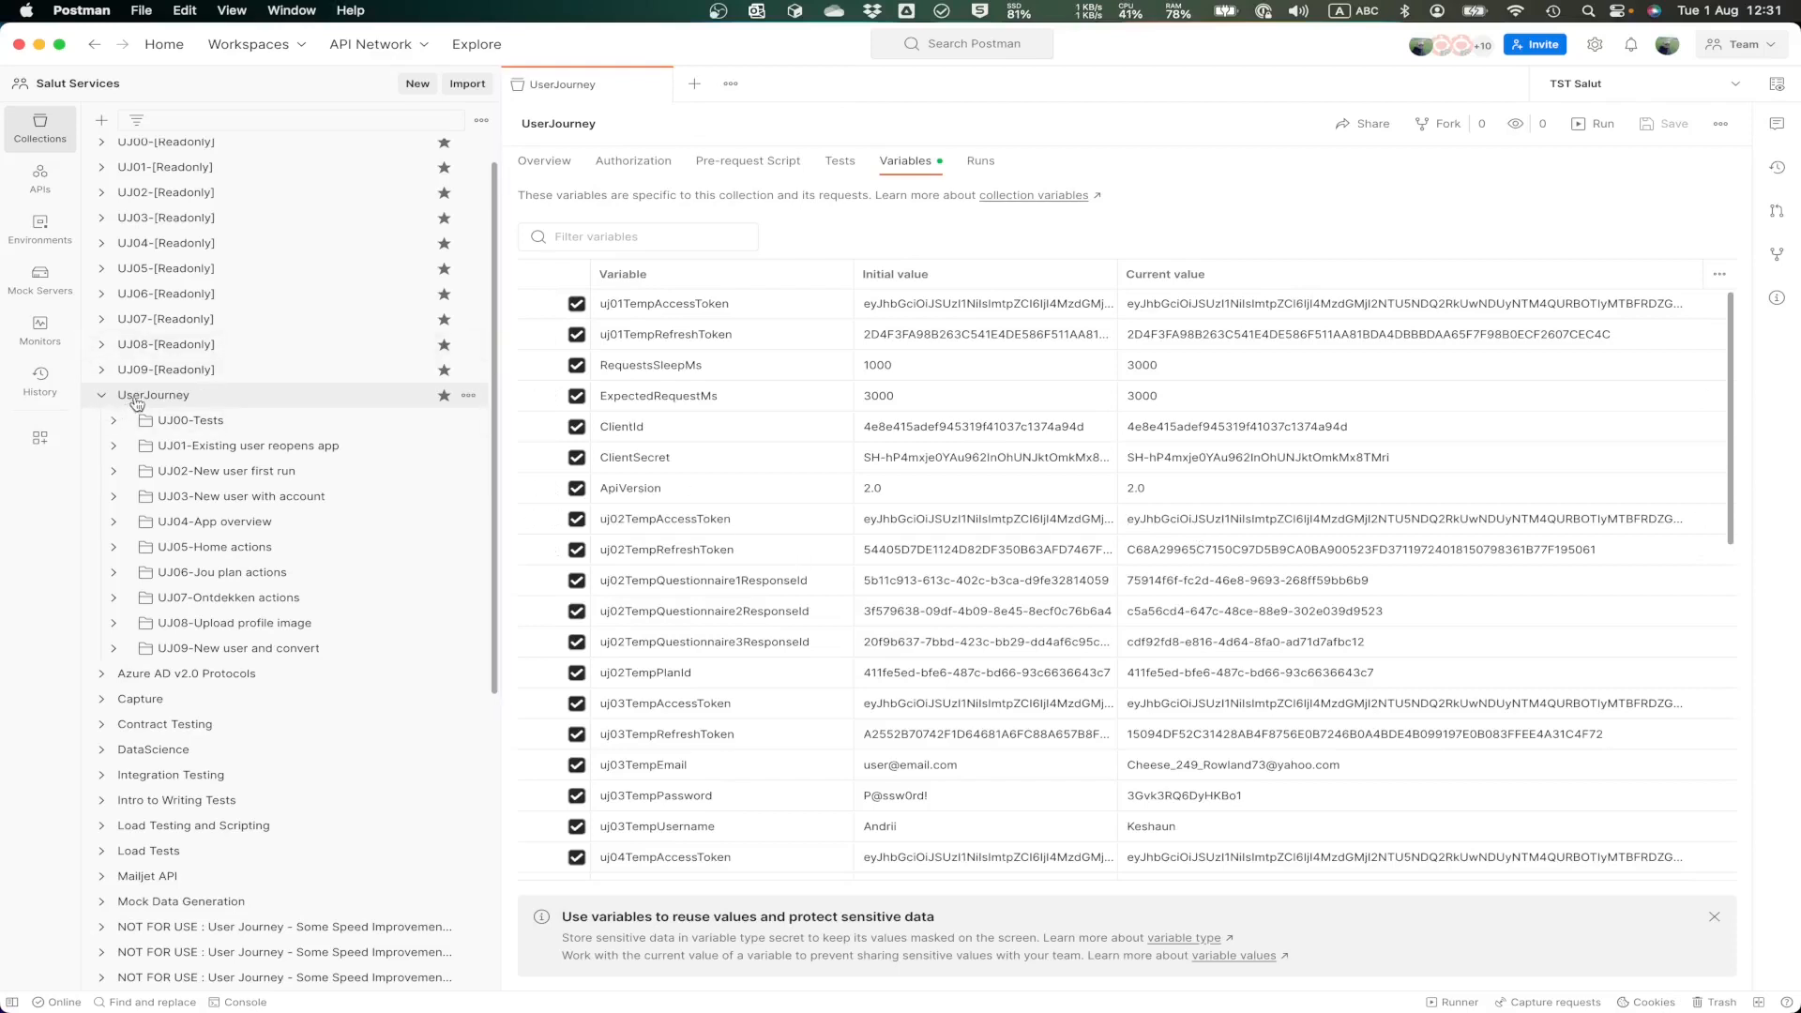
Step: Set the current value of the RequestsSleepMs collection variable to 0 and save the collection
left_click(1187, 364)
key("BackSpace")
key("BackSpace")
key("BackSpace")
key("super+s")
left_click(1327, 191)
Step: Run a performance test of the UserJourney collection with 20 virtual users, a 1-minute duration and the Ramp up load profile
left_click(468, 398)
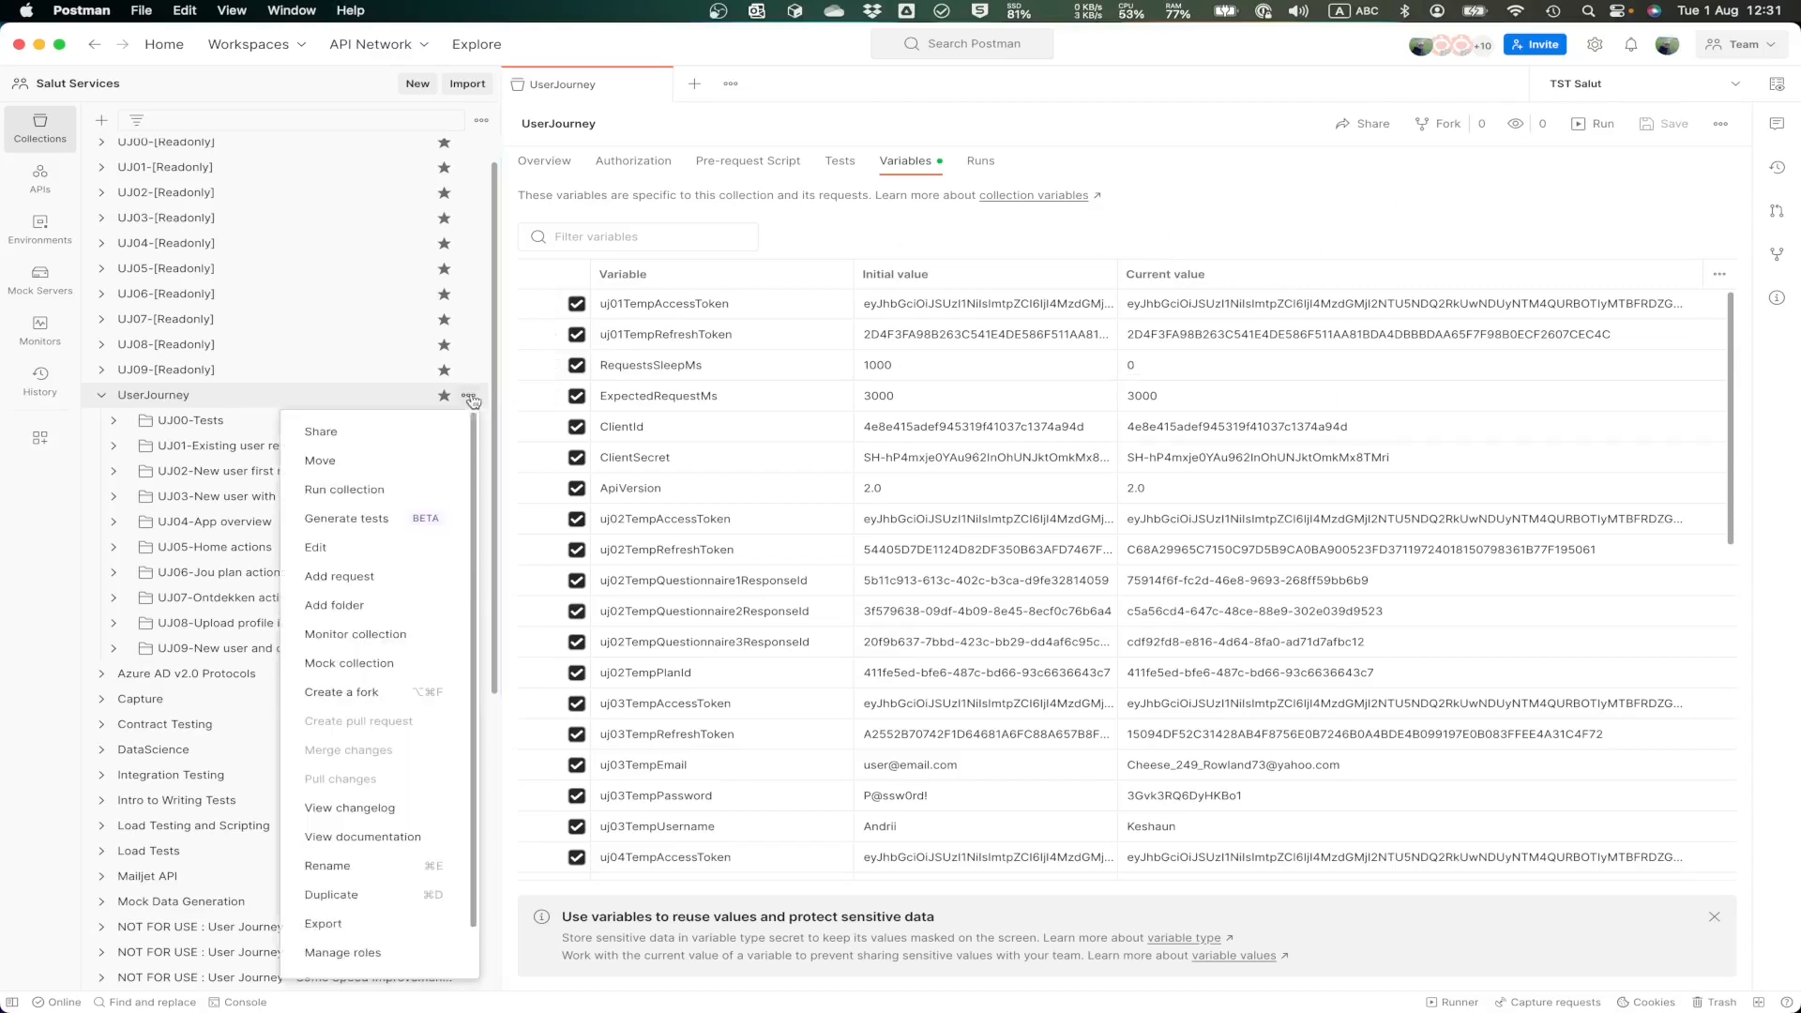
left_click(382, 492)
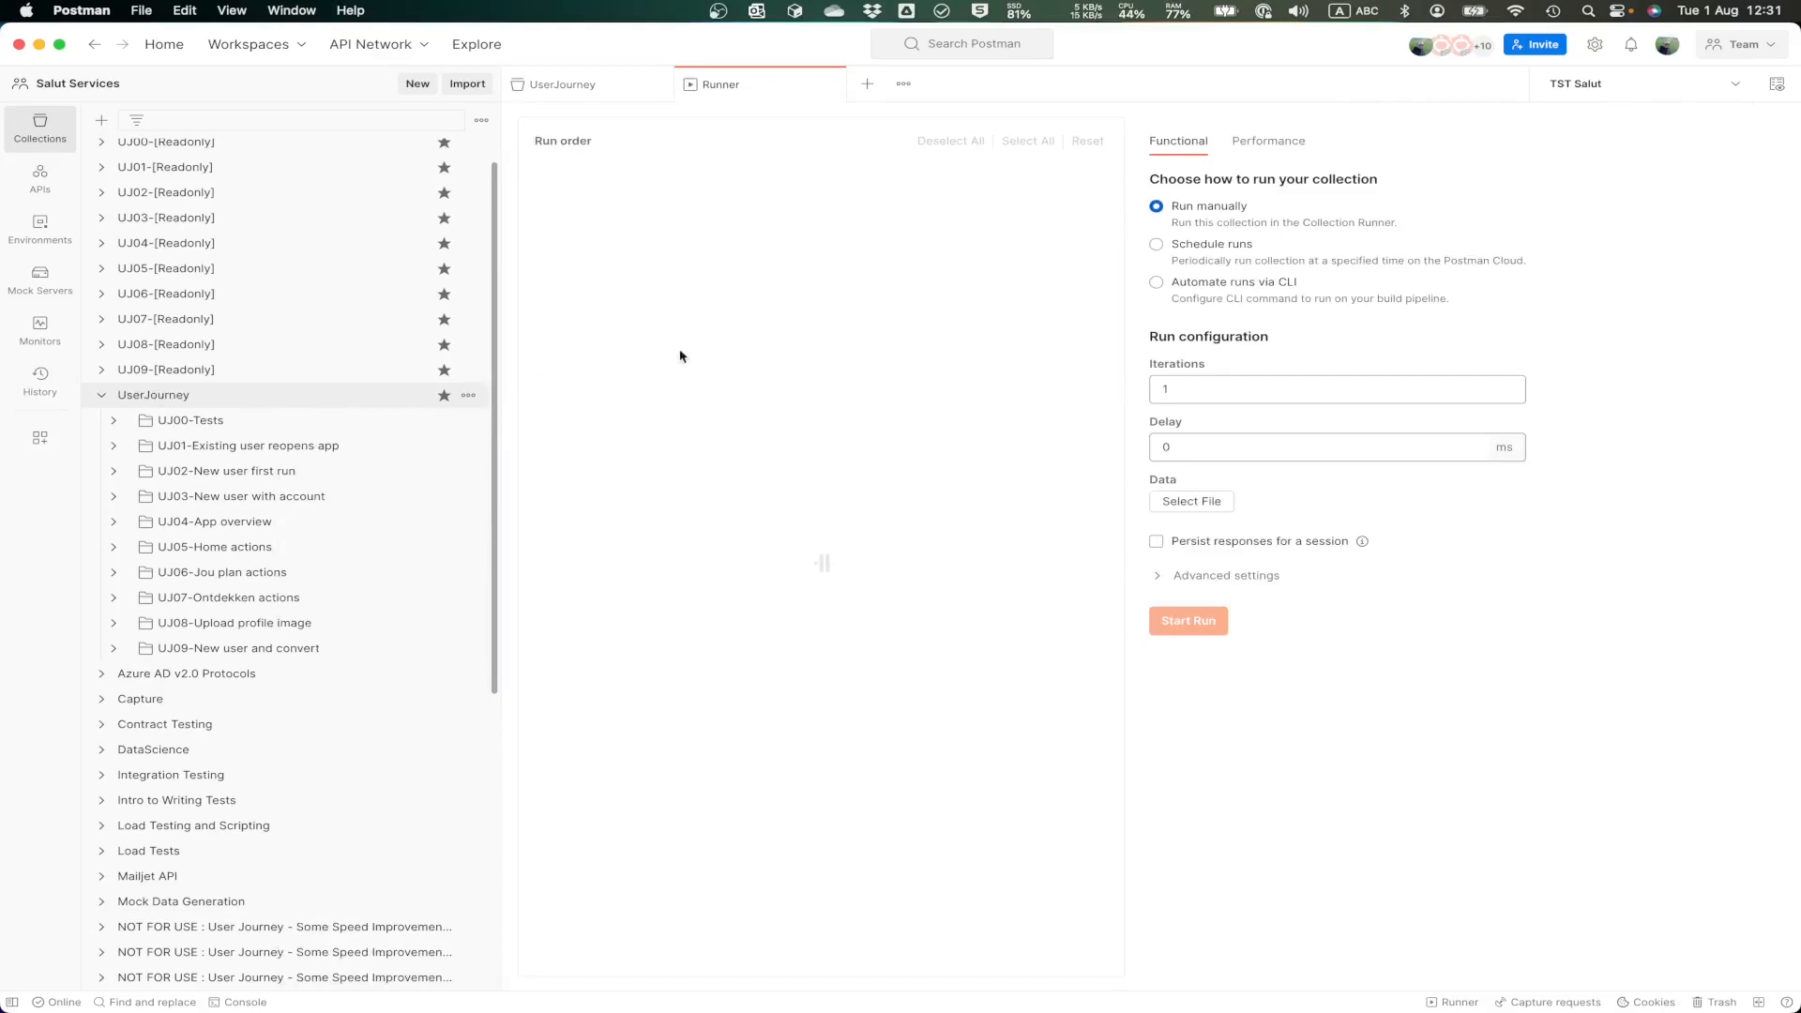
left_click(1254, 143)
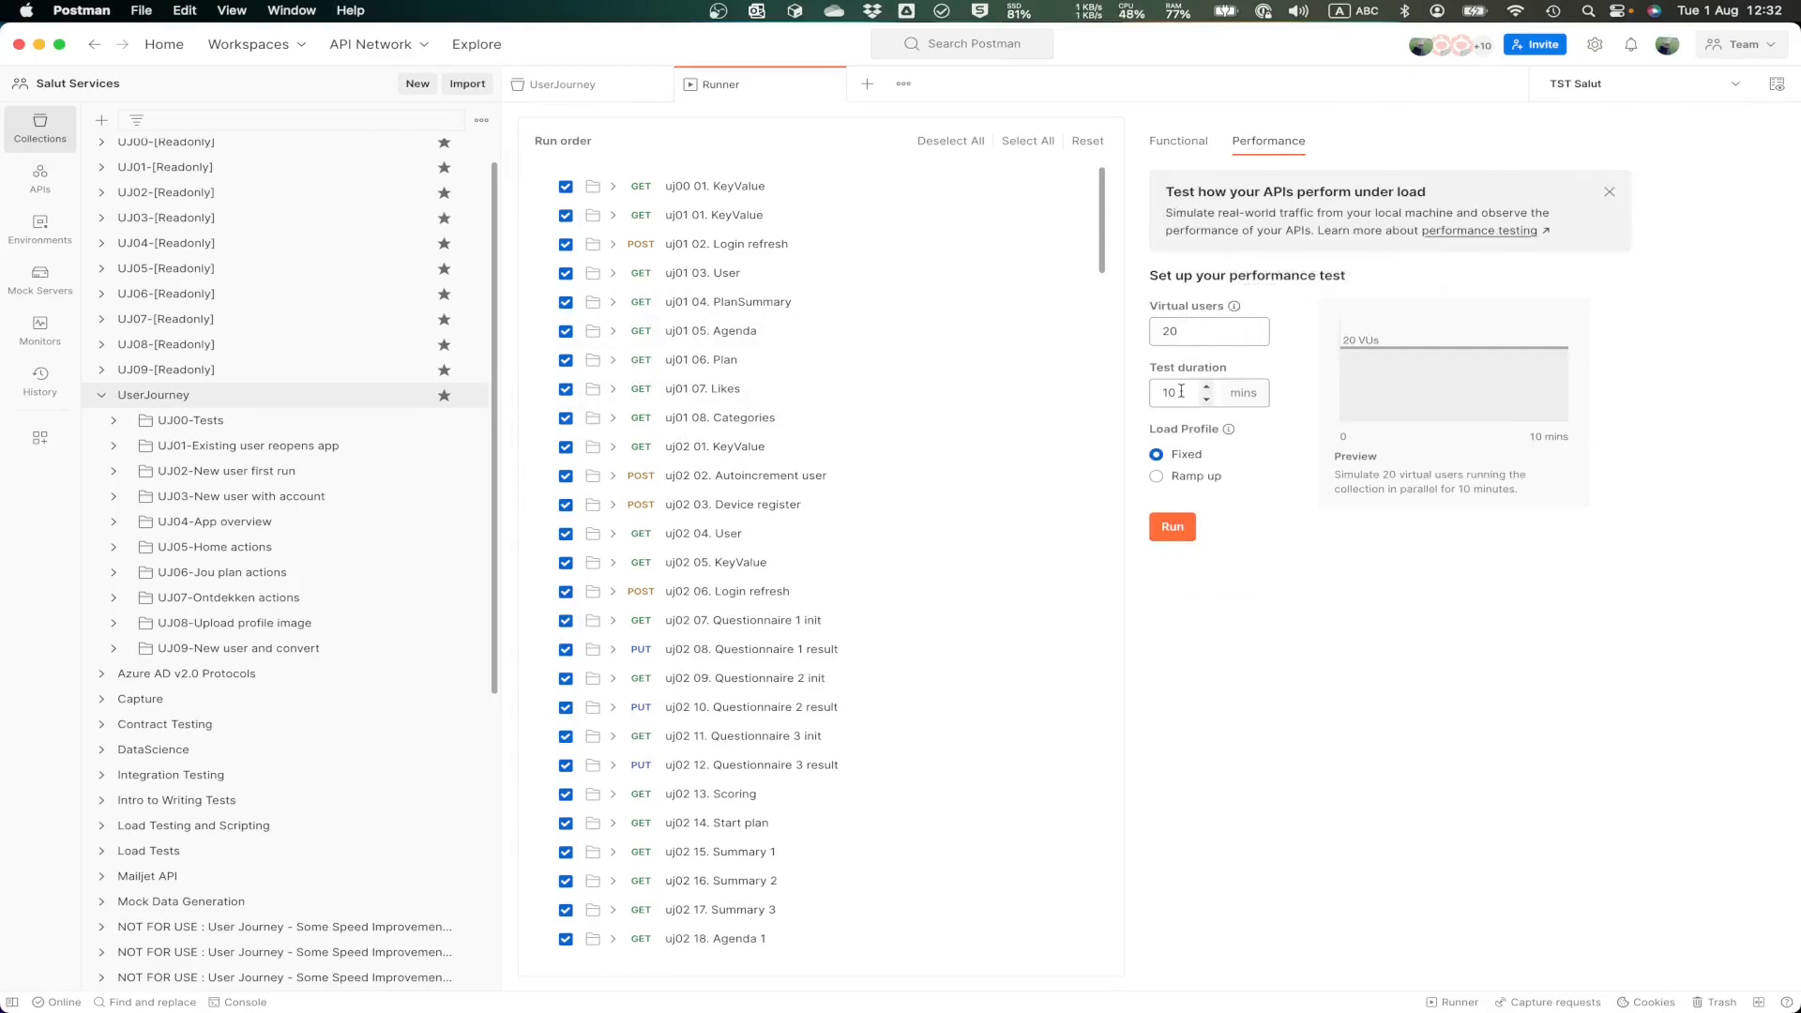
left_click_drag(1184, 393, 1102, 393)
type("1")
left_click(1411, 667)
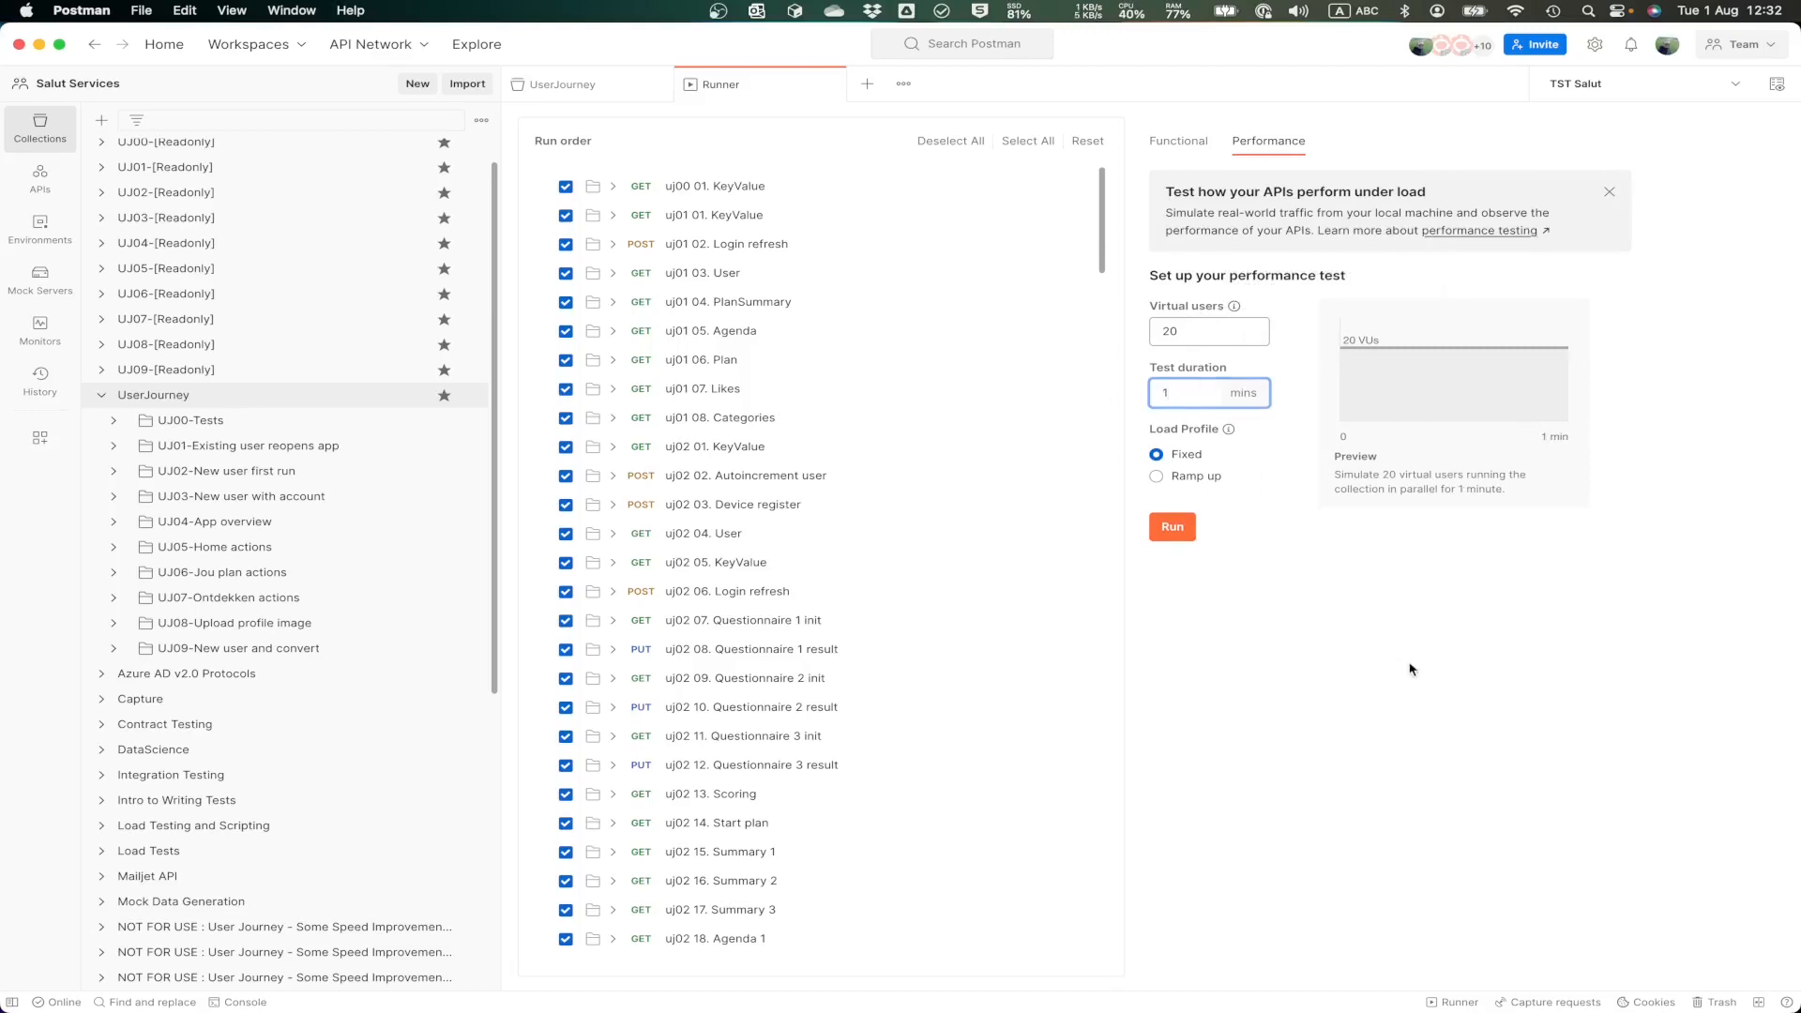
left_click(1156, 476)
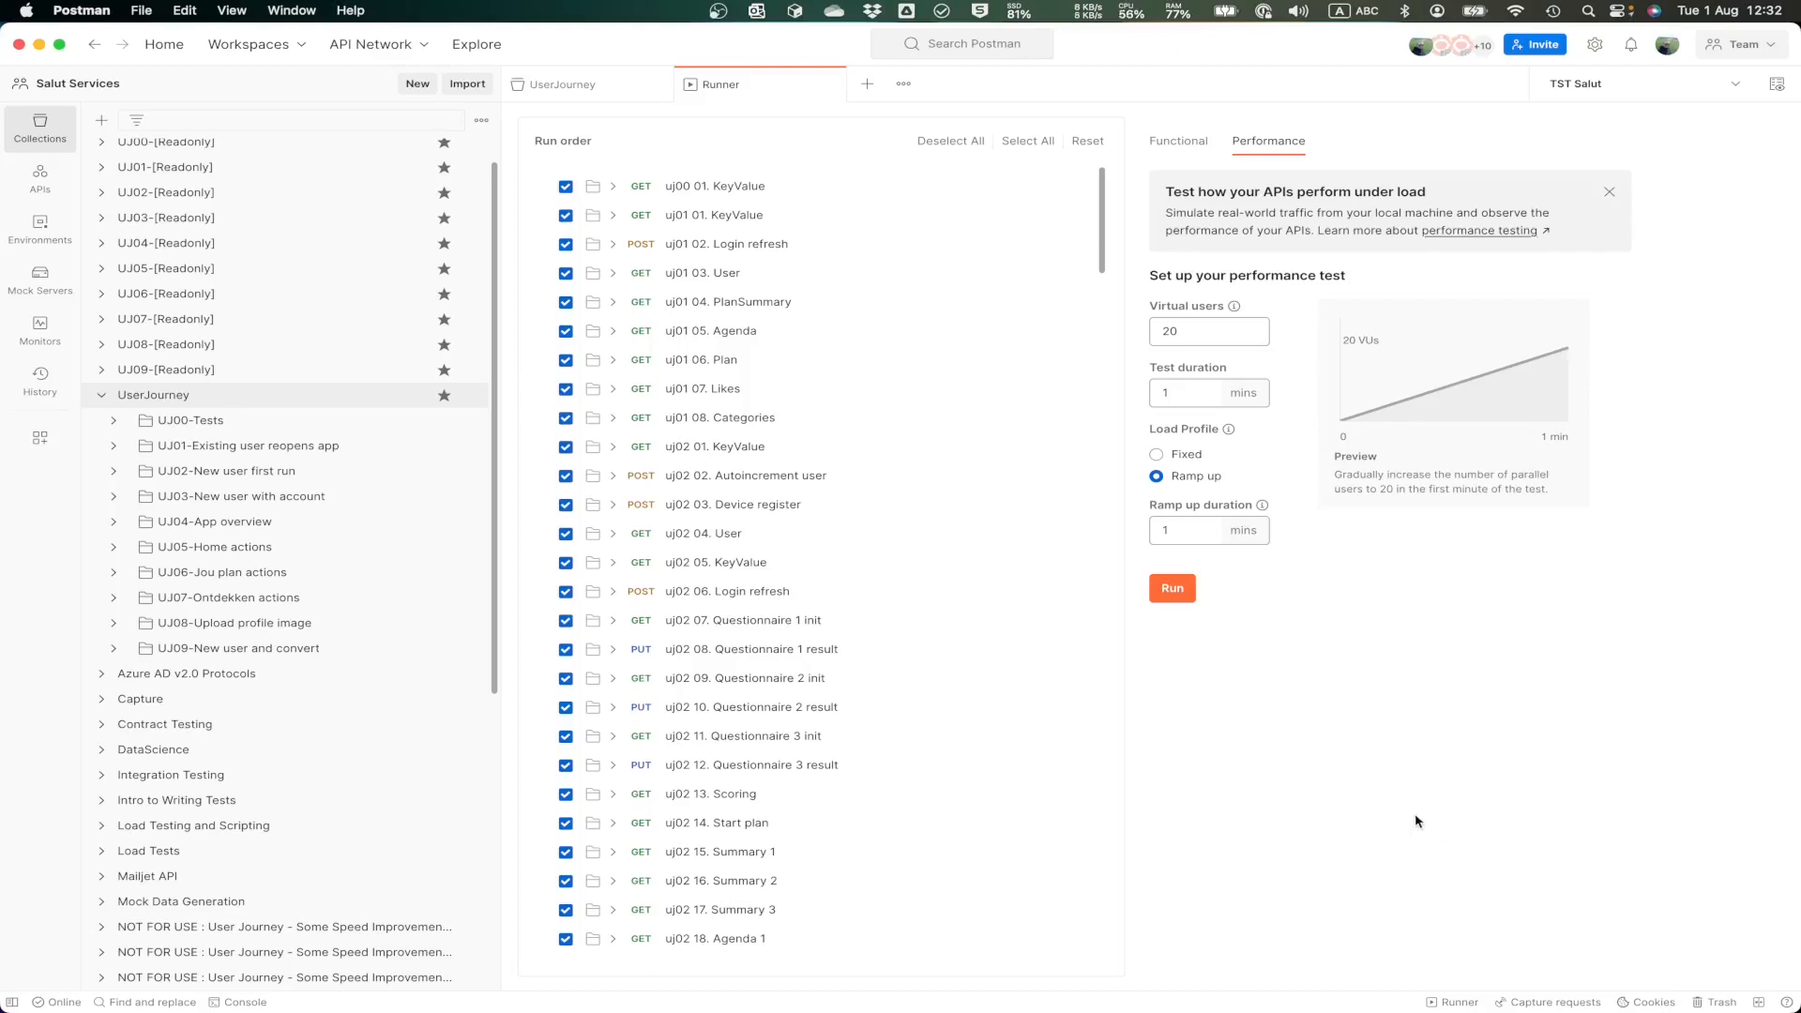
left_click(1173, 590)
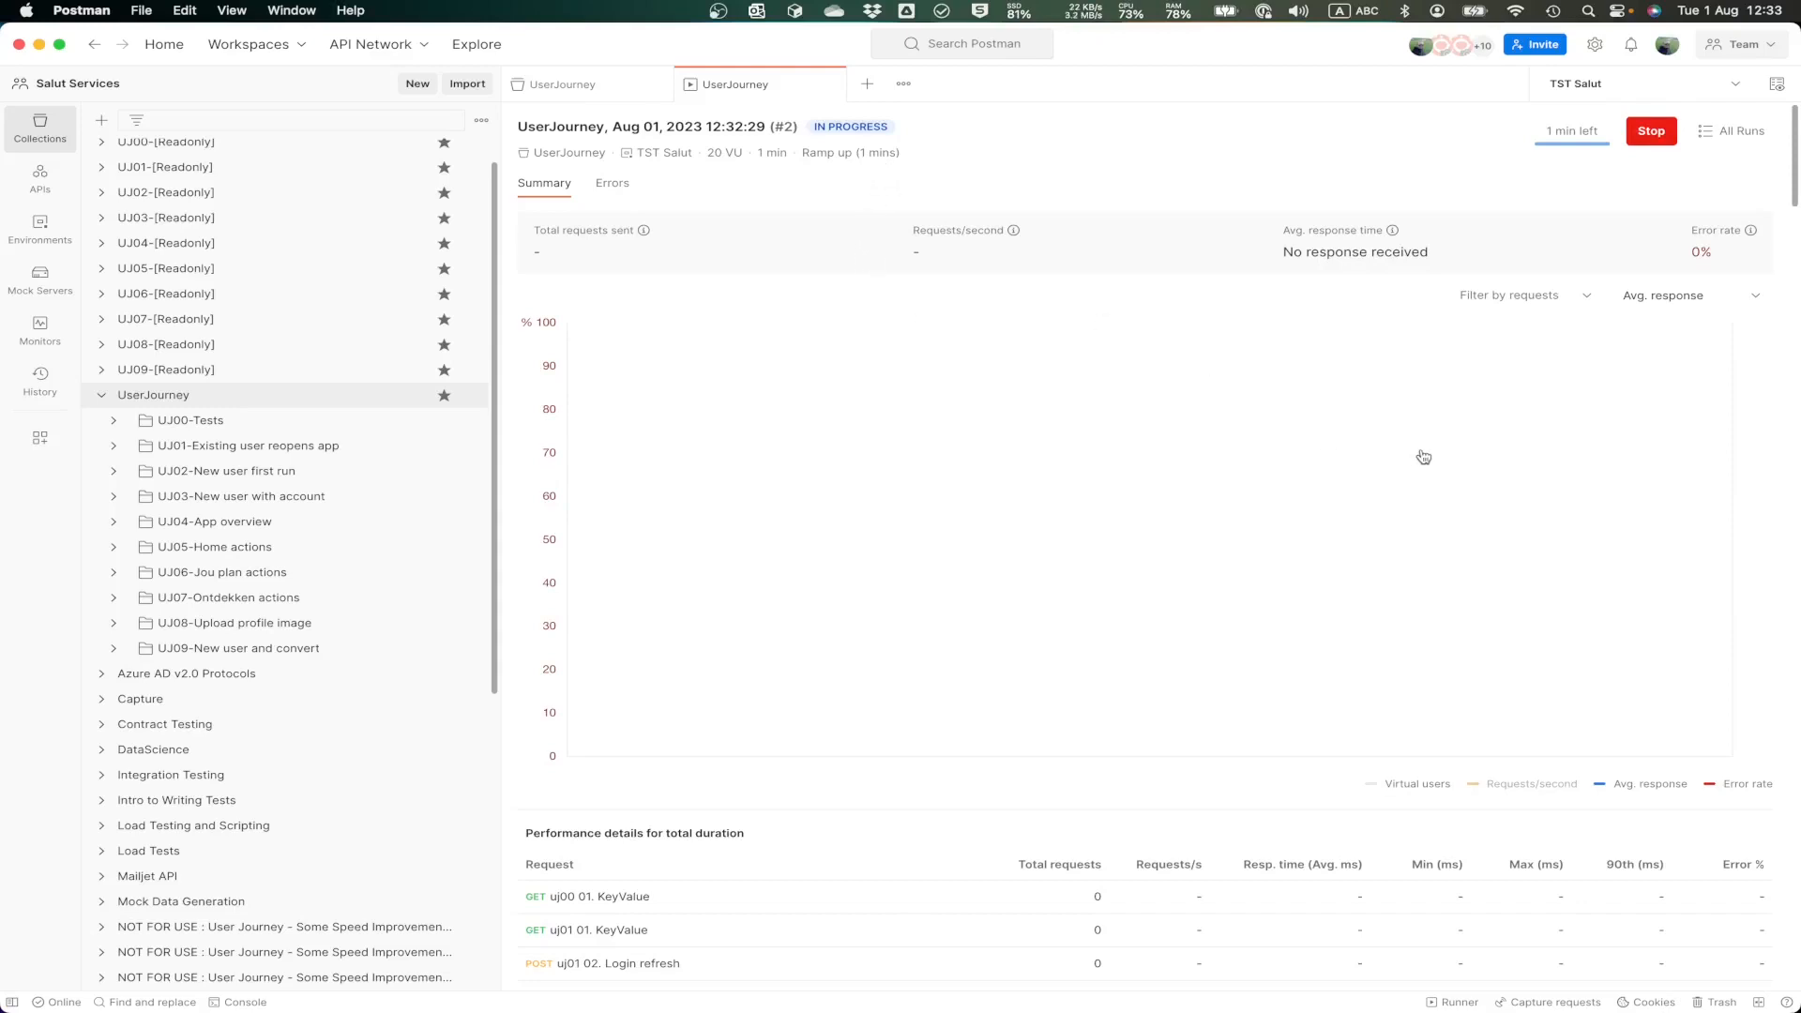
Step: Look through the request list of the running performance test and return to its summary chart of response times and virtual users
scroll(1423, 457, "down", 6)
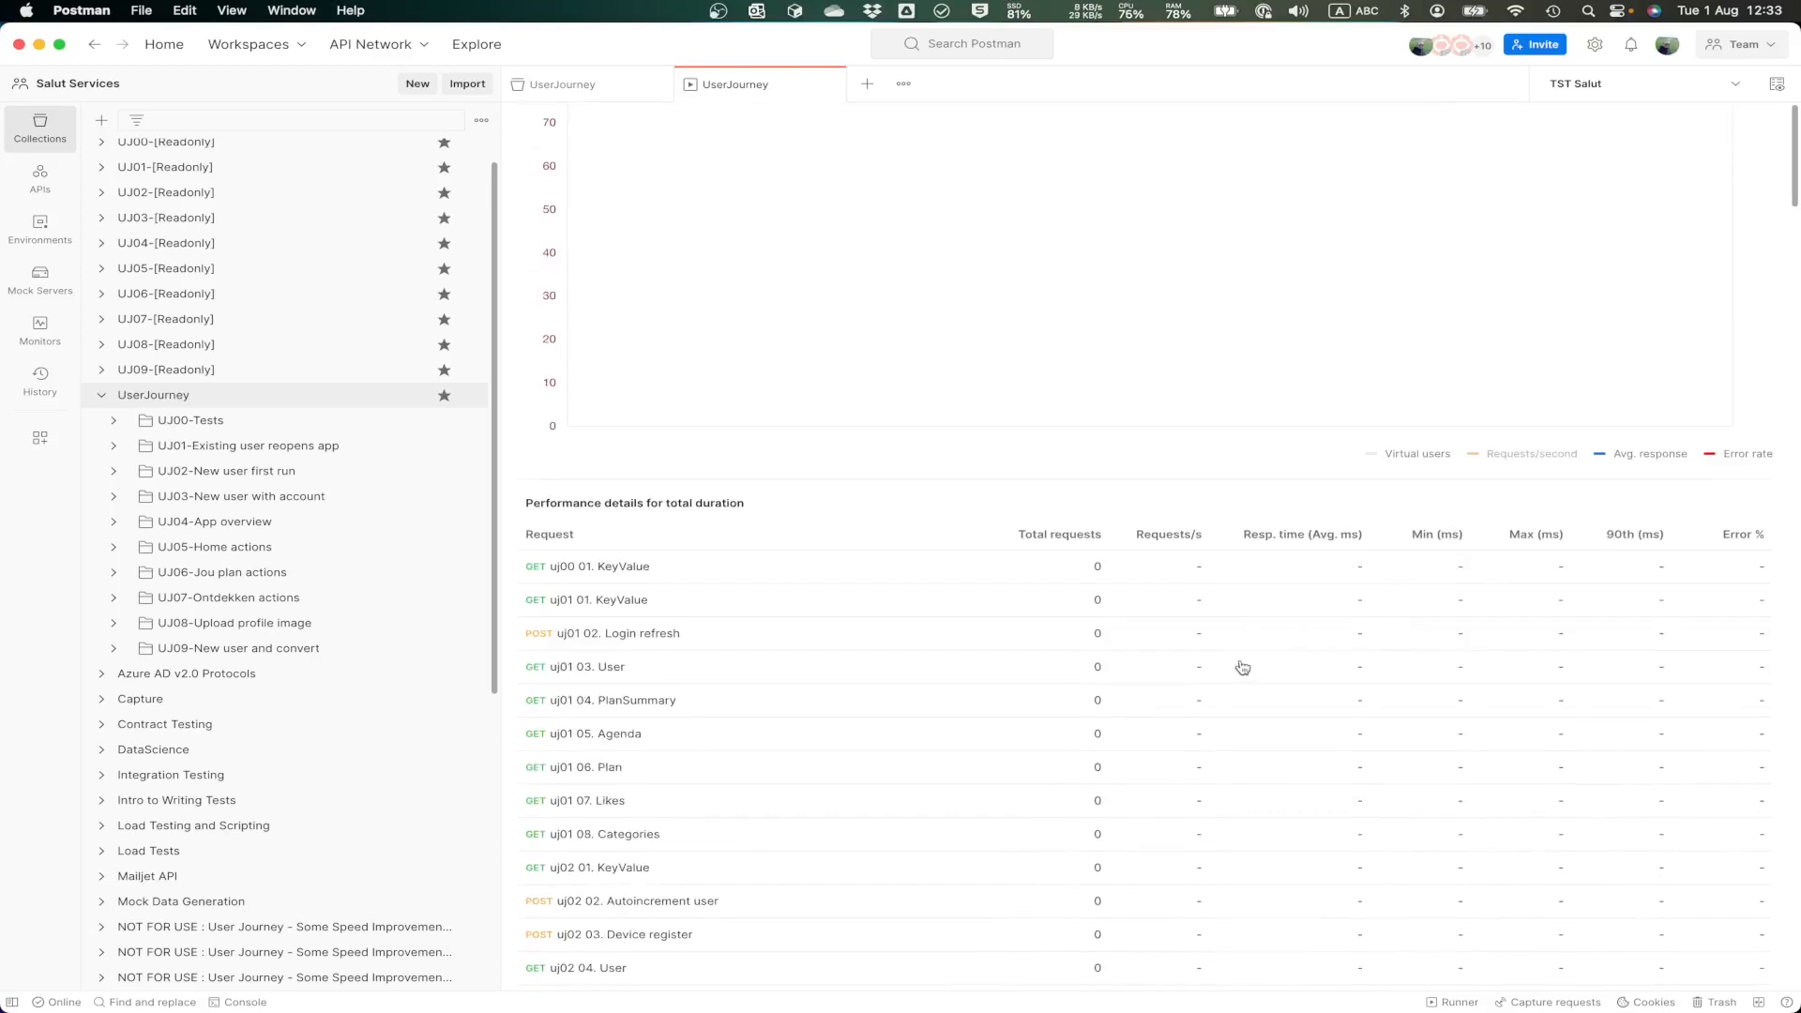
scroll(1060, 656, "down", 10)
scroll(1062, 655, "down", 20)
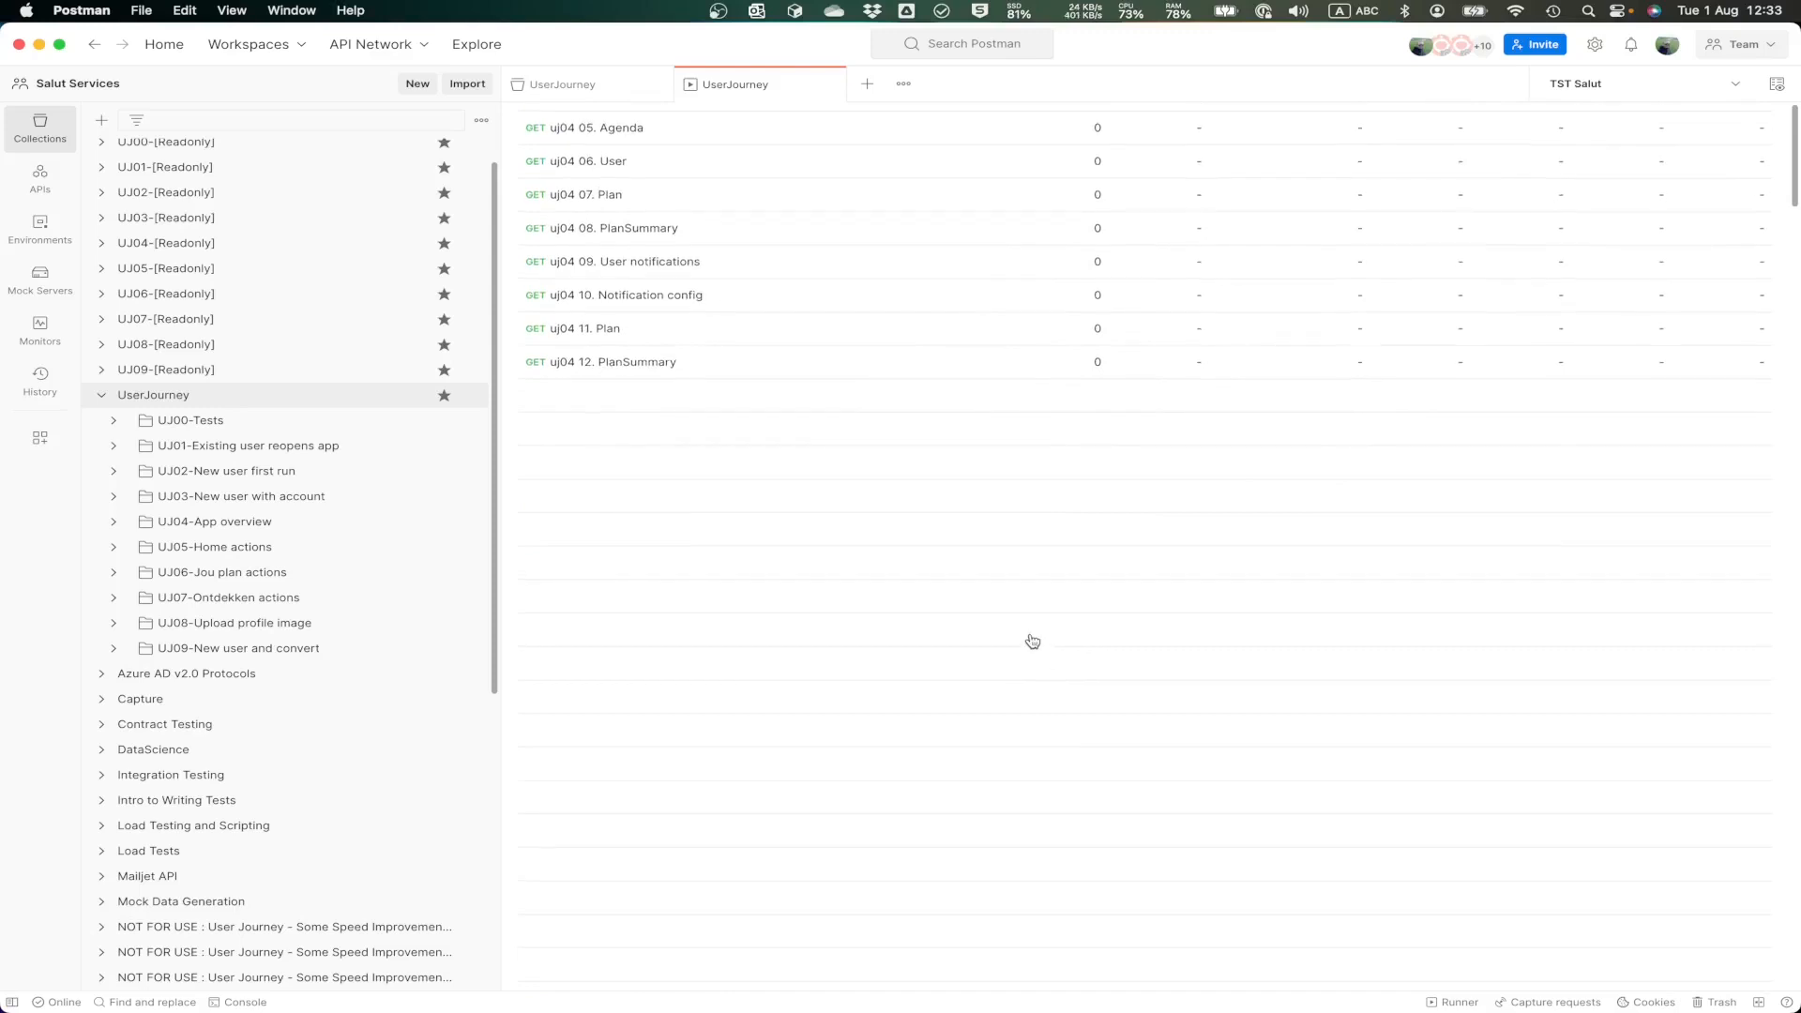
scroll(1033, 642, "up", 8)
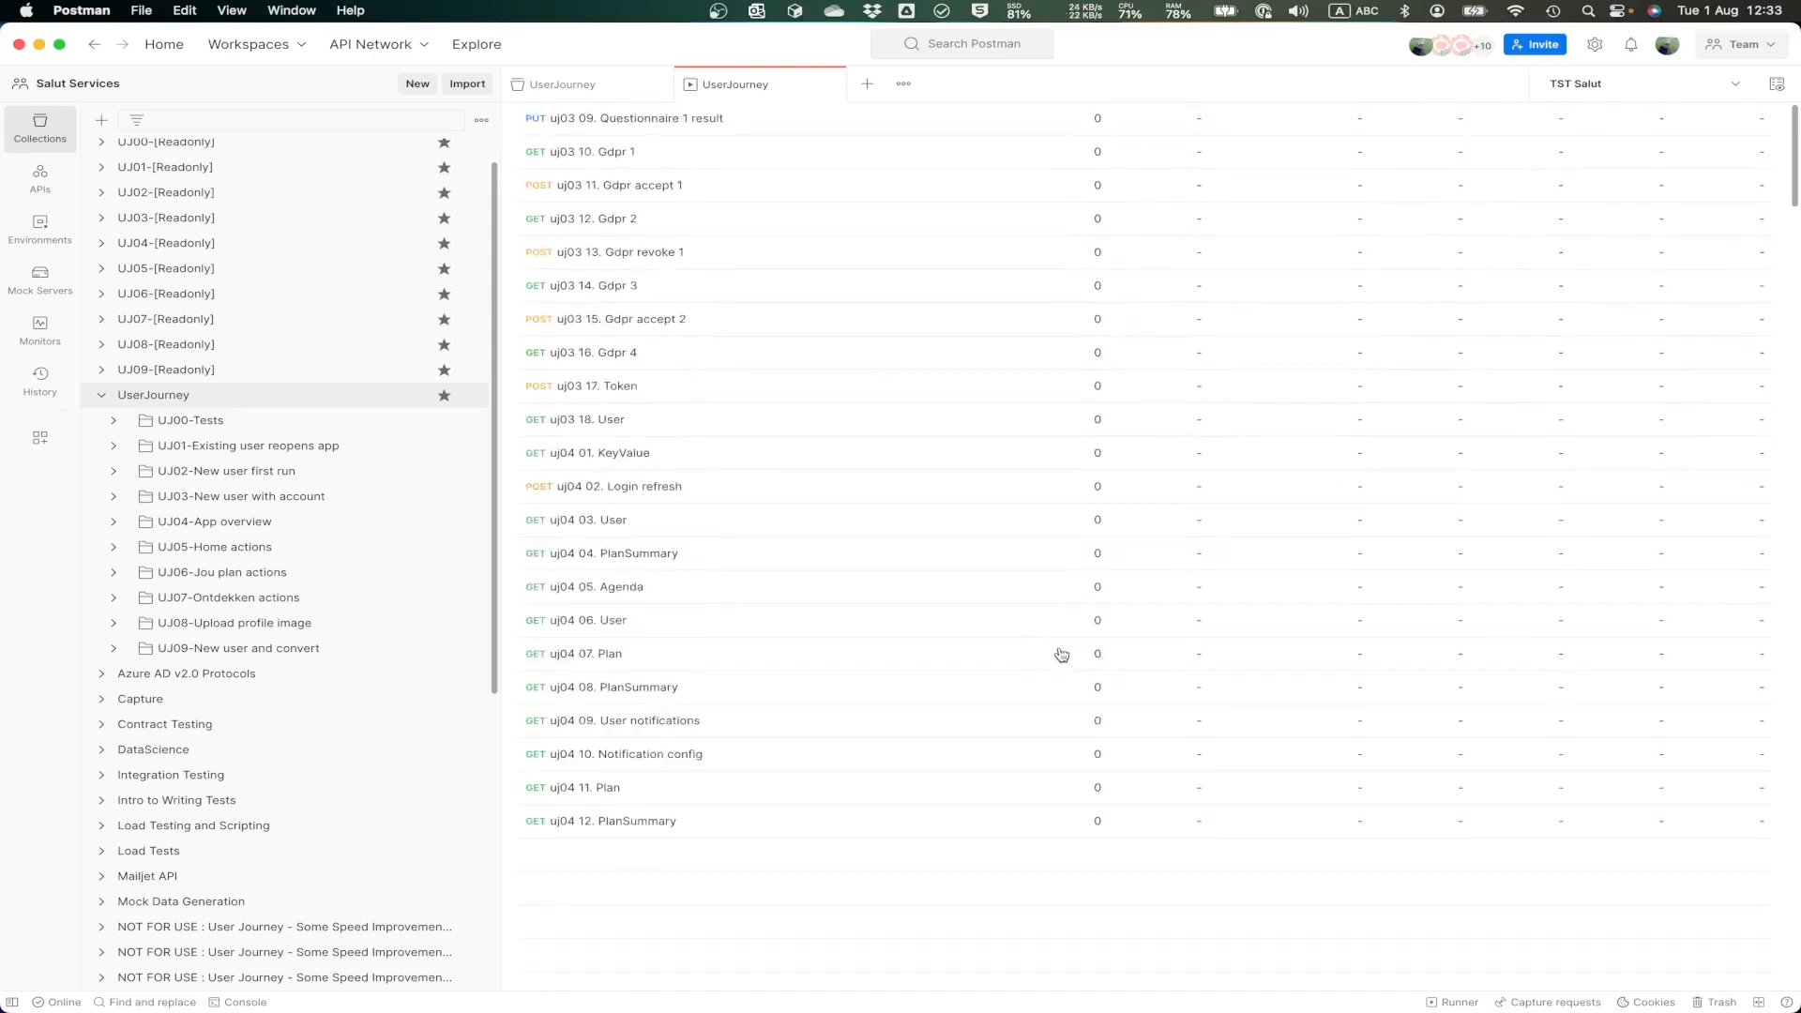
scroll(1042, 639, "up", 20)
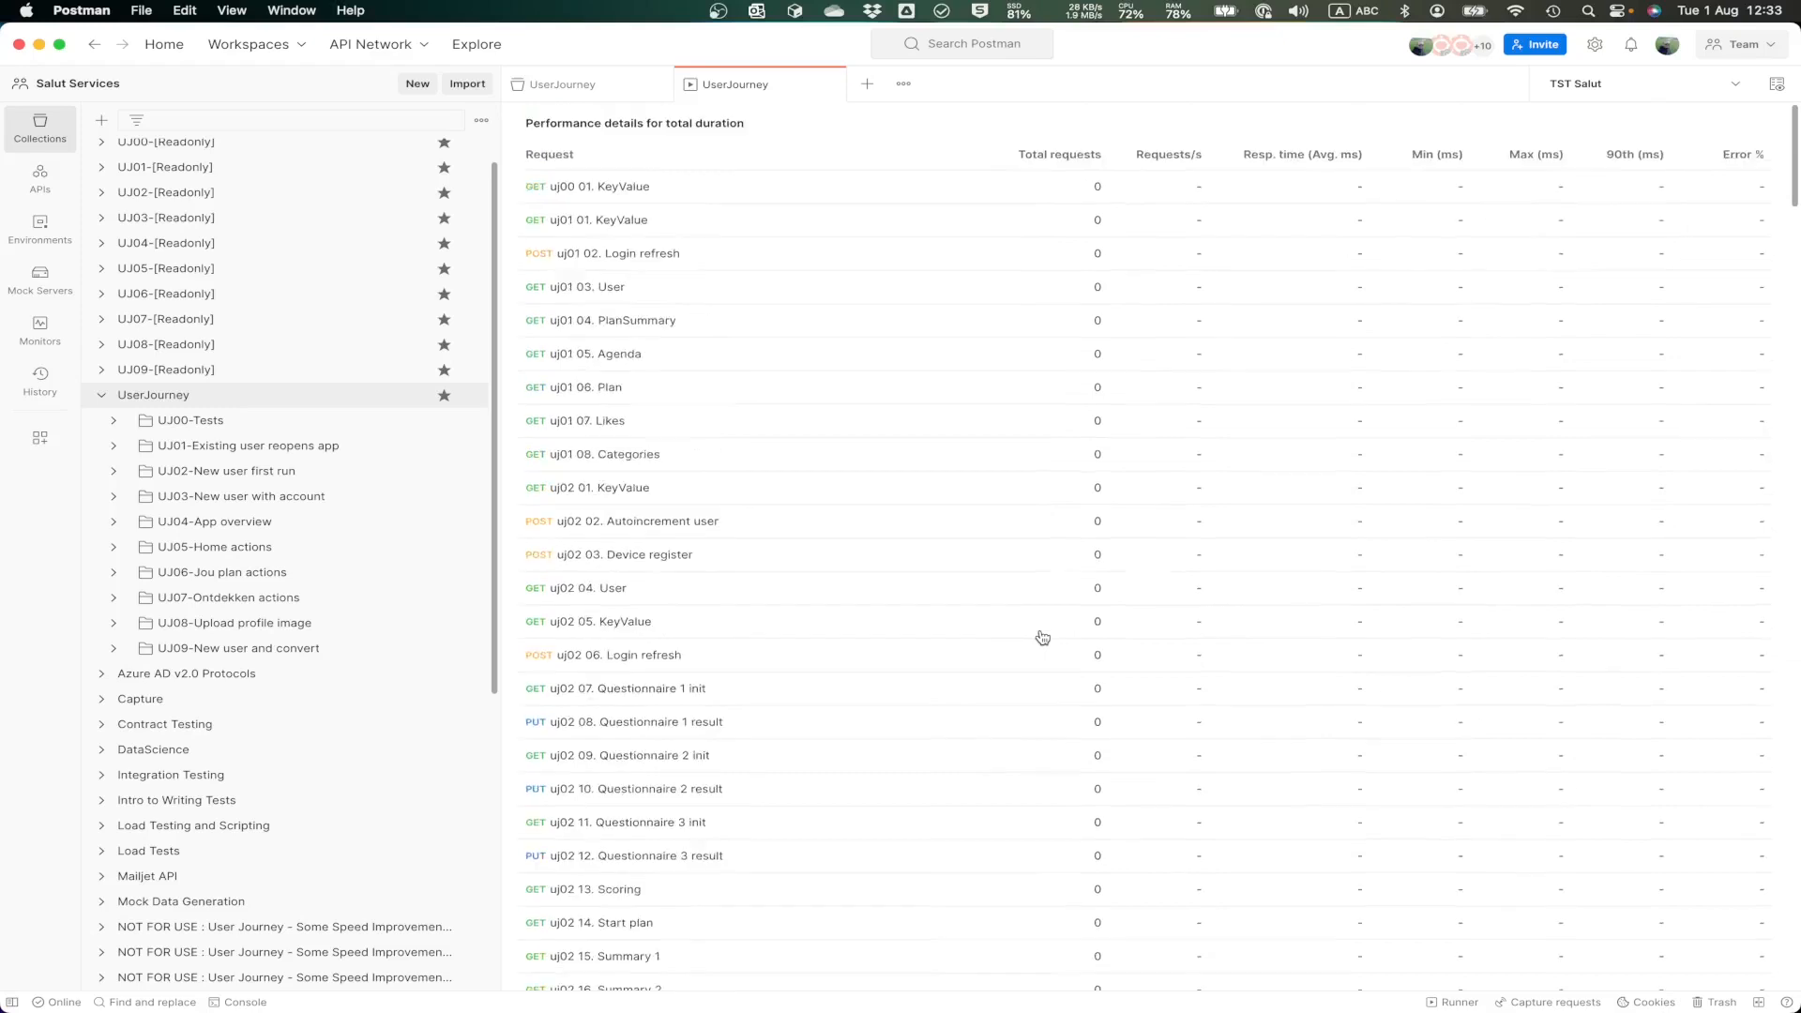
scroll(1043, 639, "up", 10)
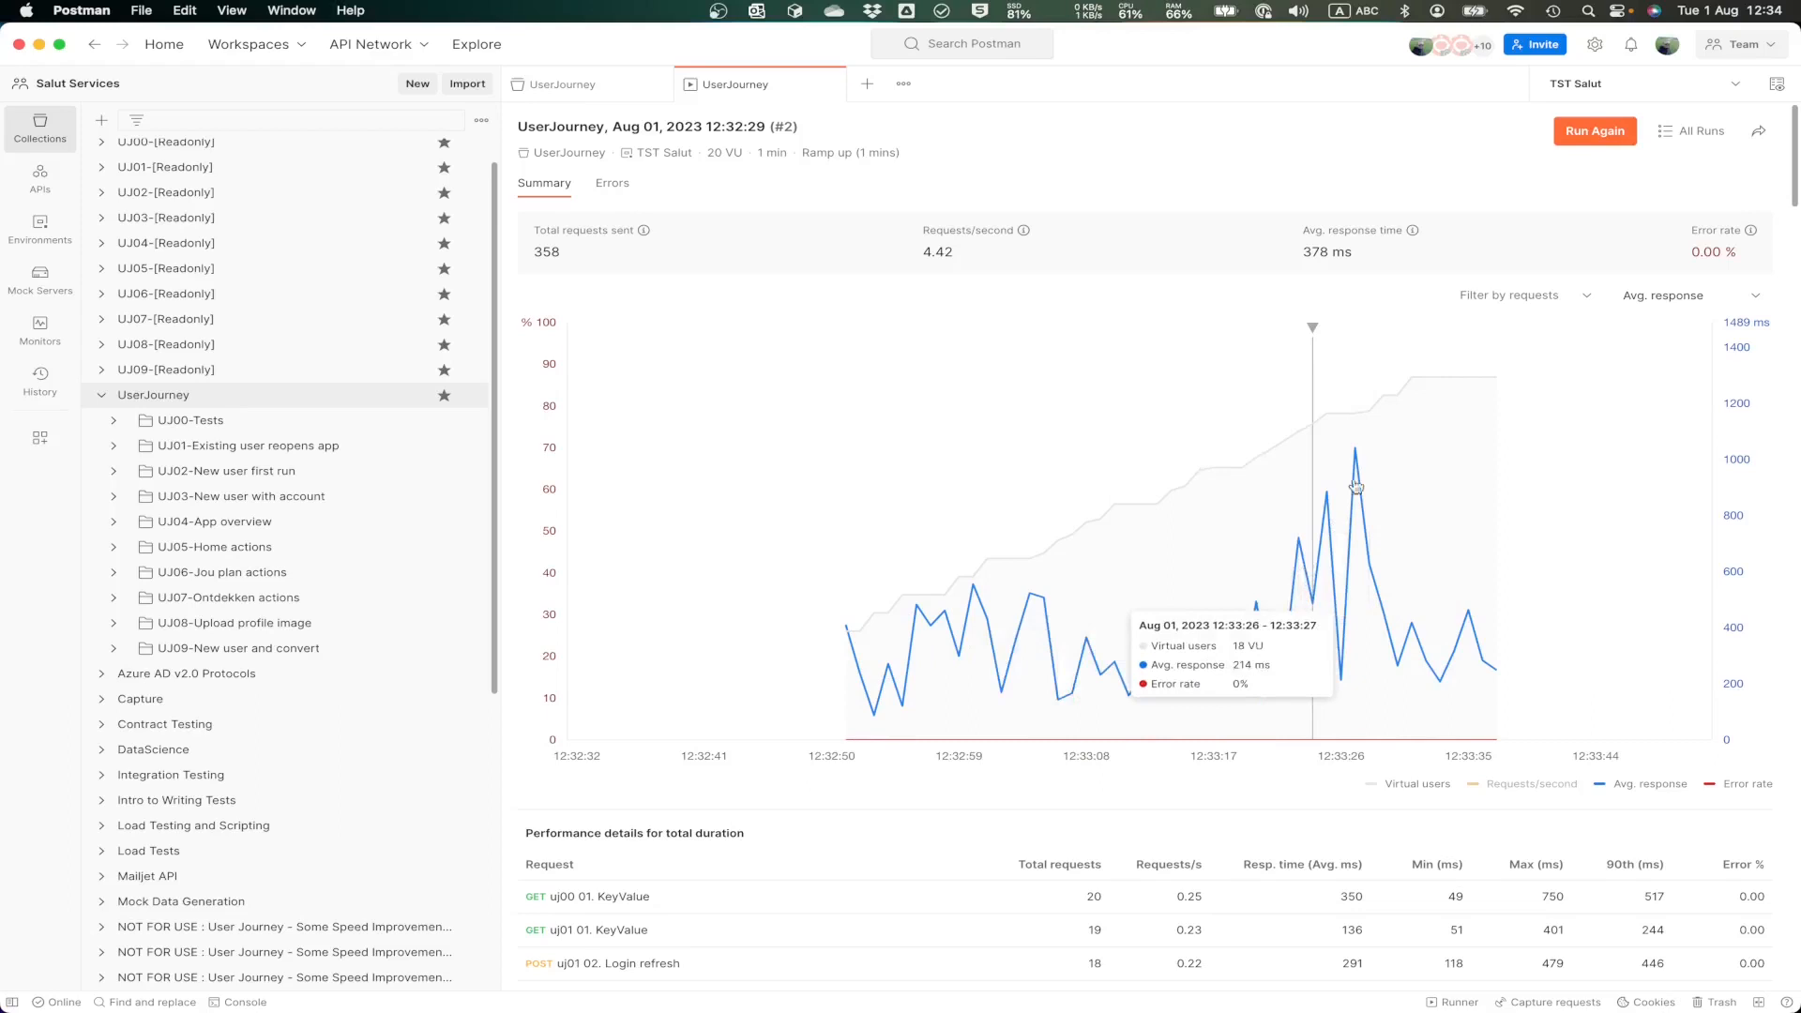
Step: Examine the per-request performance details, including uj00 01. KeyValue's average and maximum response times, and return to the overall run summary
scroll(1437, 675, "down", 5)
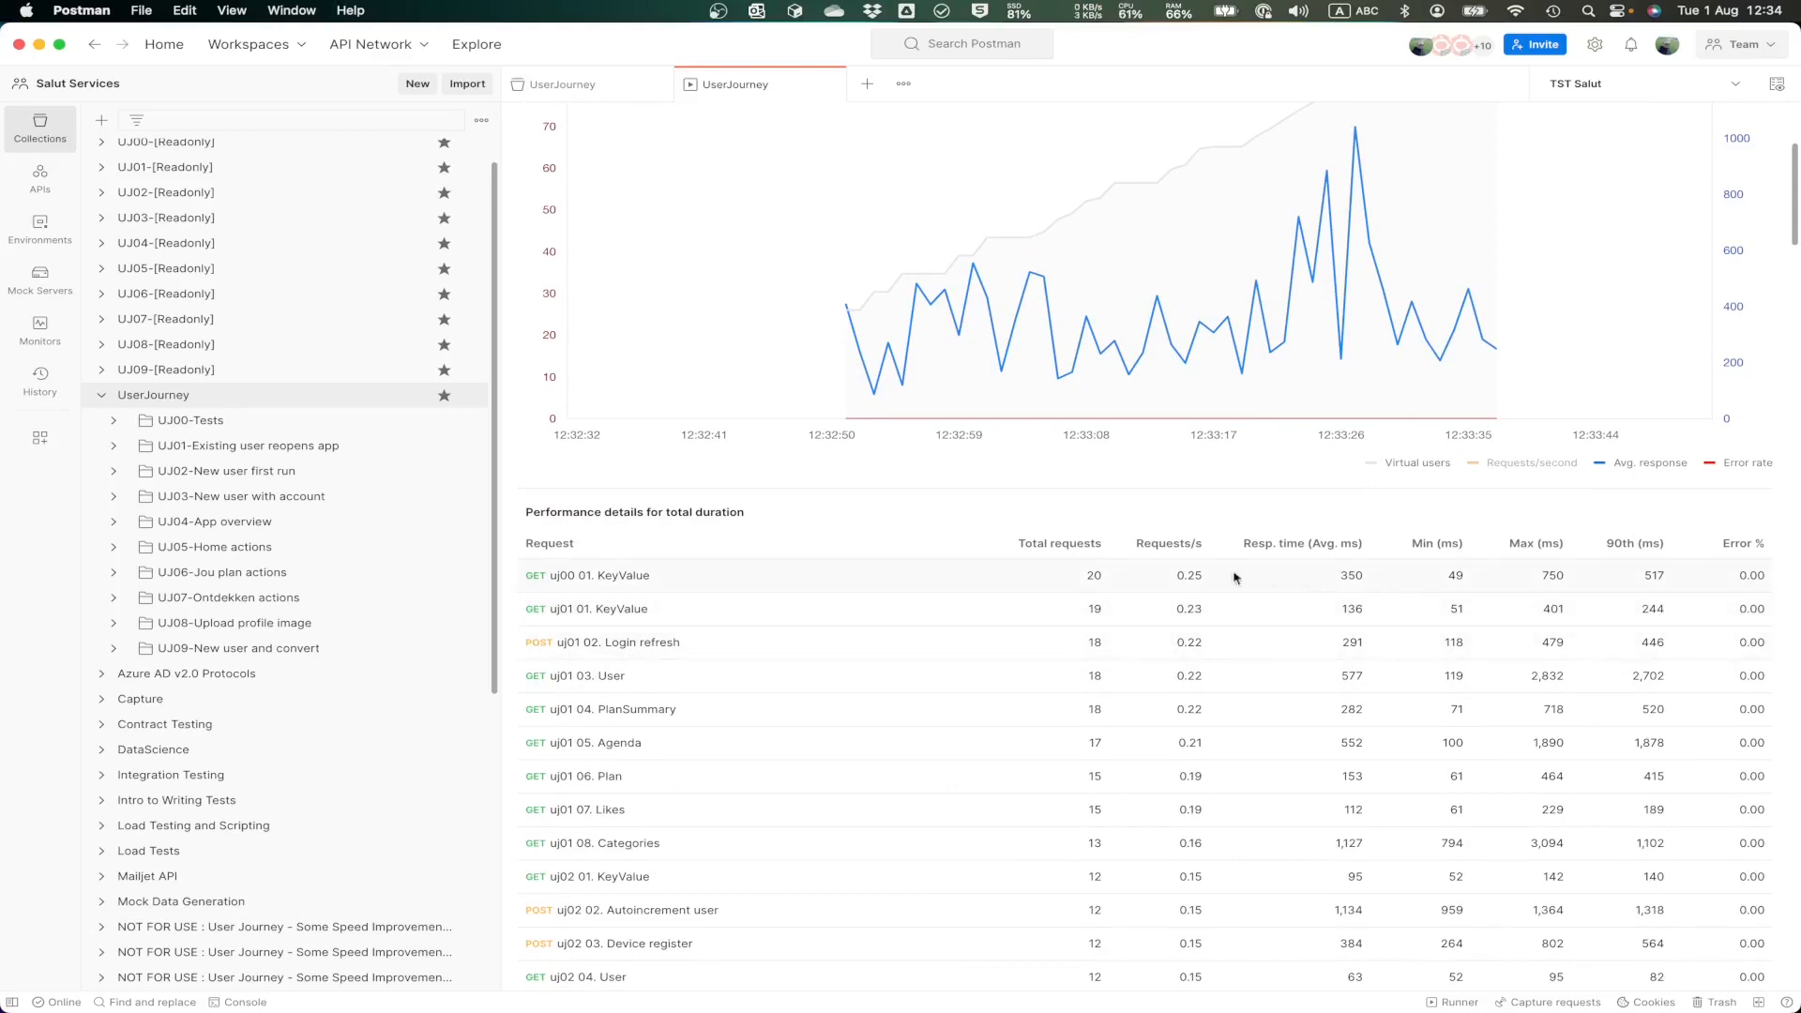
double_click(1342, 576)
double_click(1553, 576)
scroll(1756, 656, "down", 5)
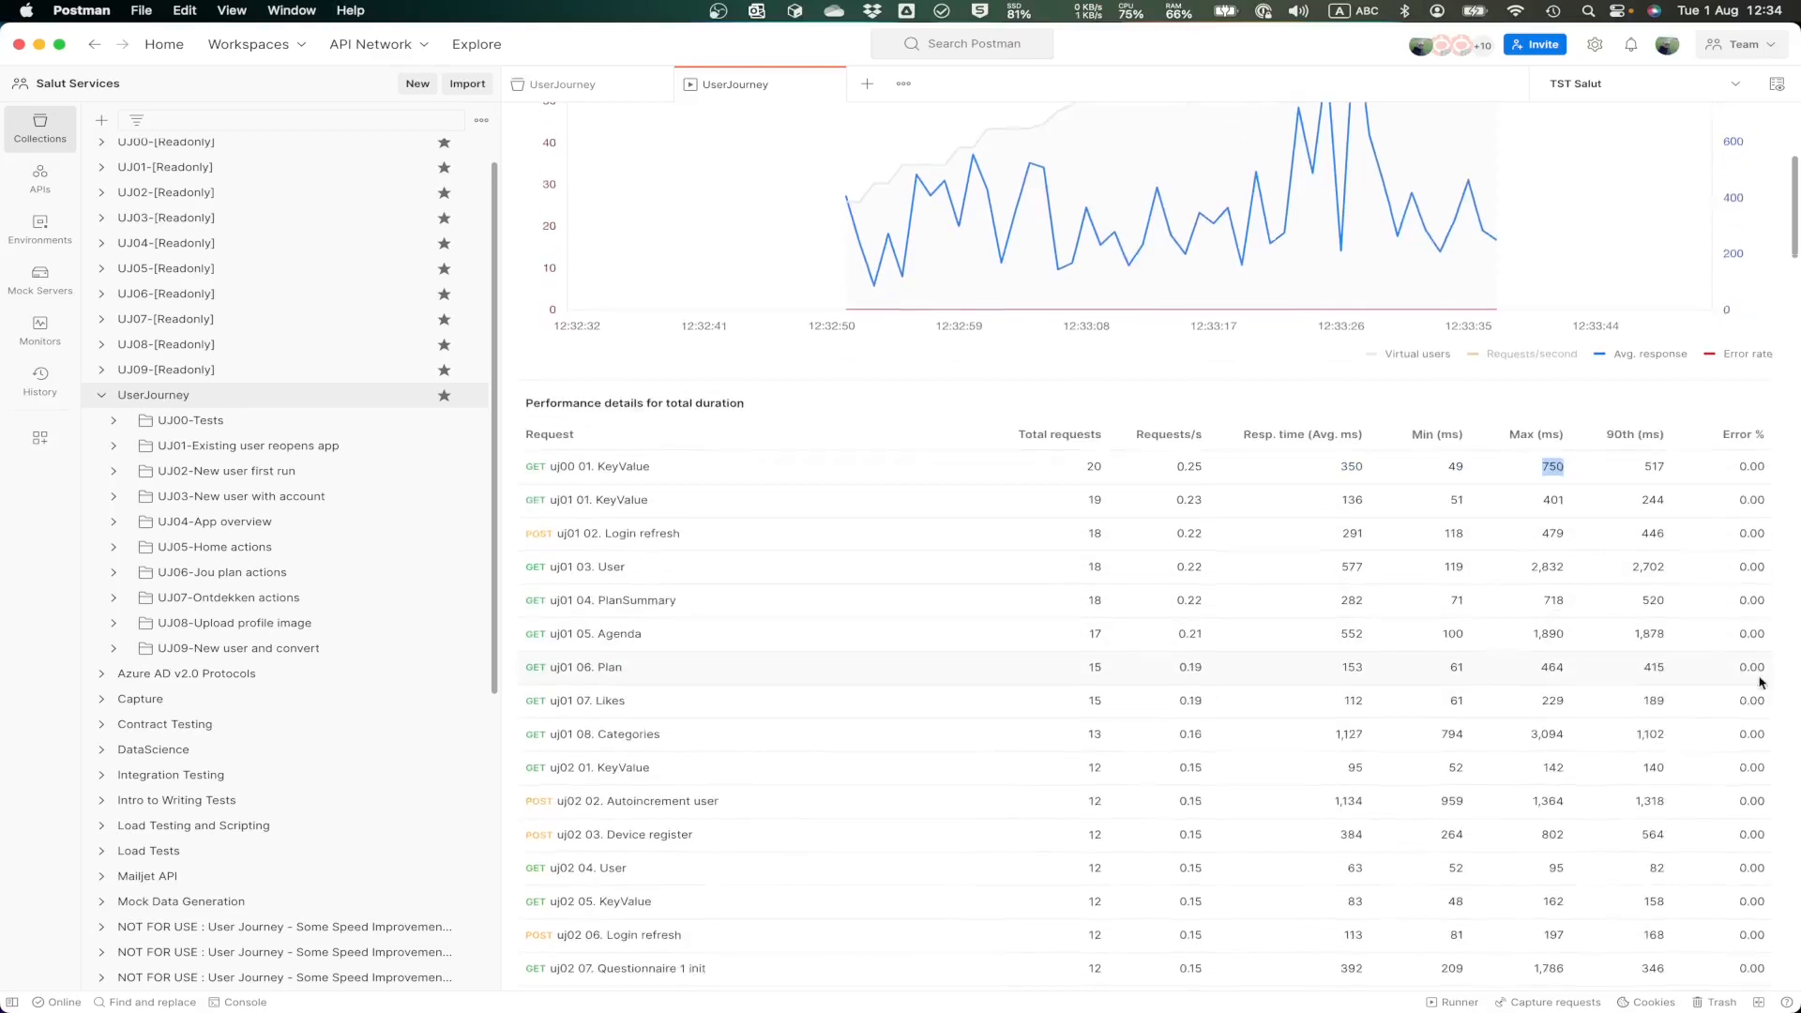
scroll(1758, 677, "down", 12)
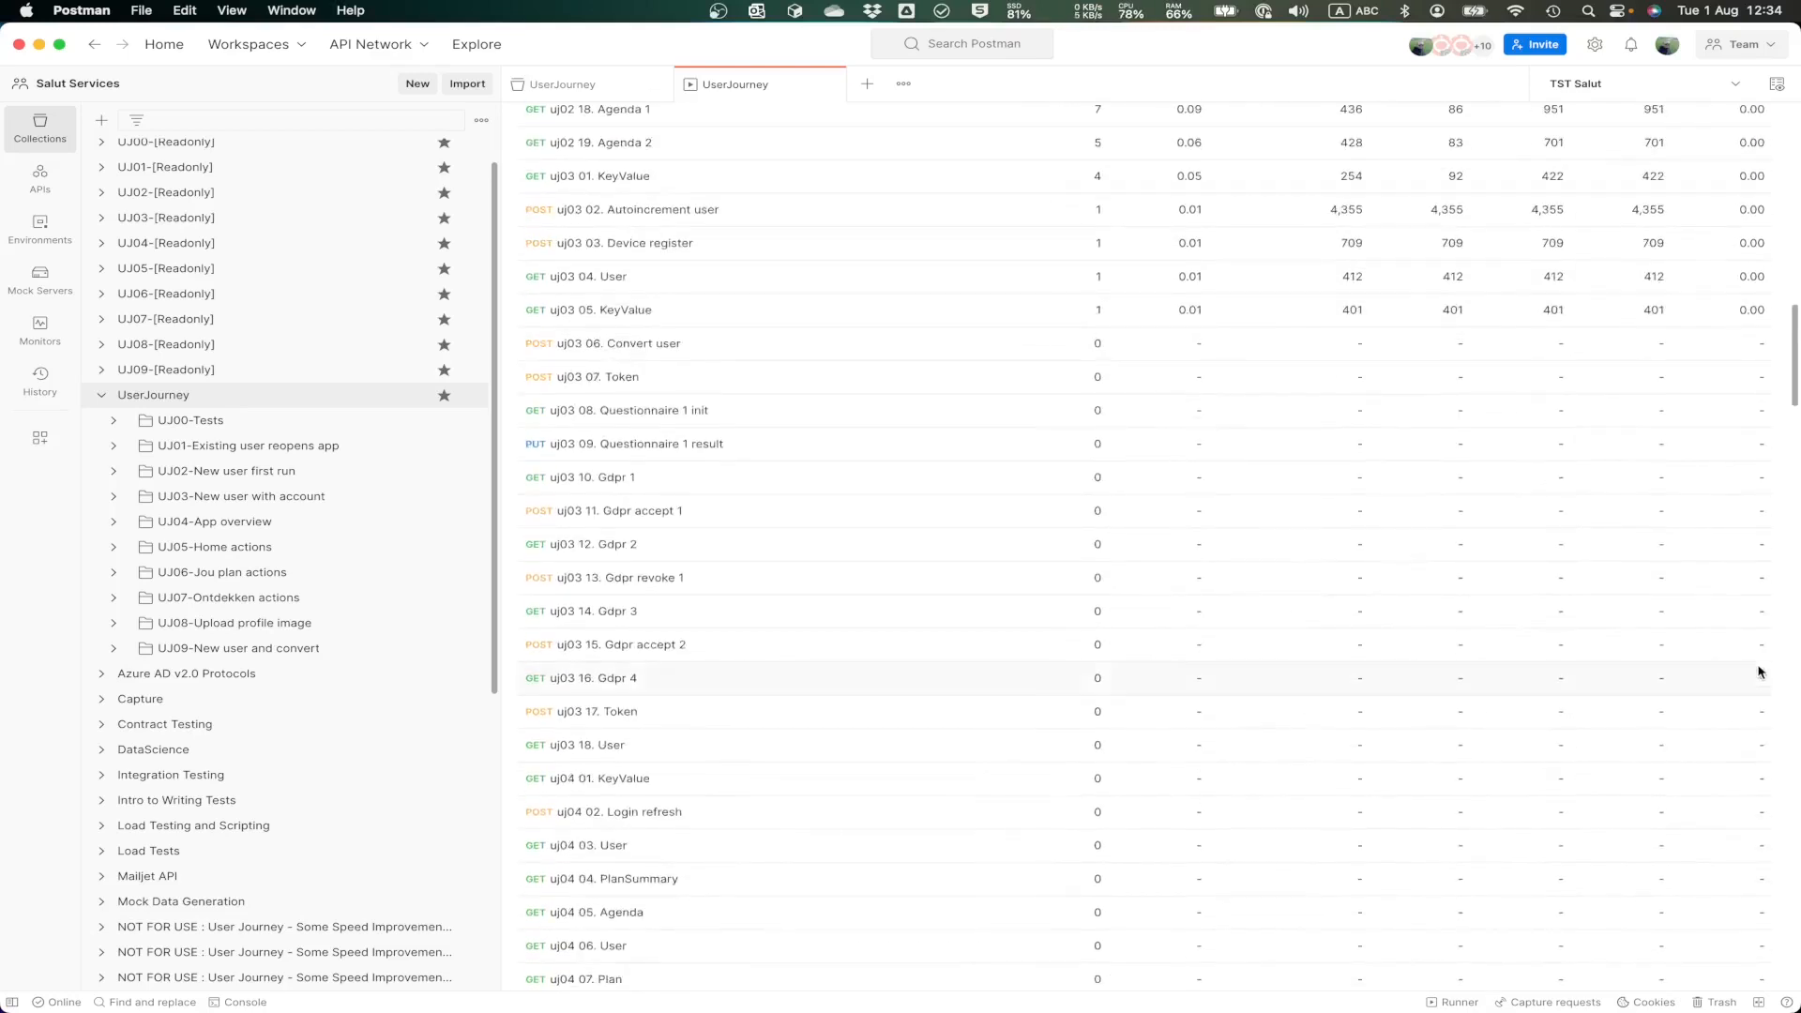
scroll(1557, 575, "up", 12)
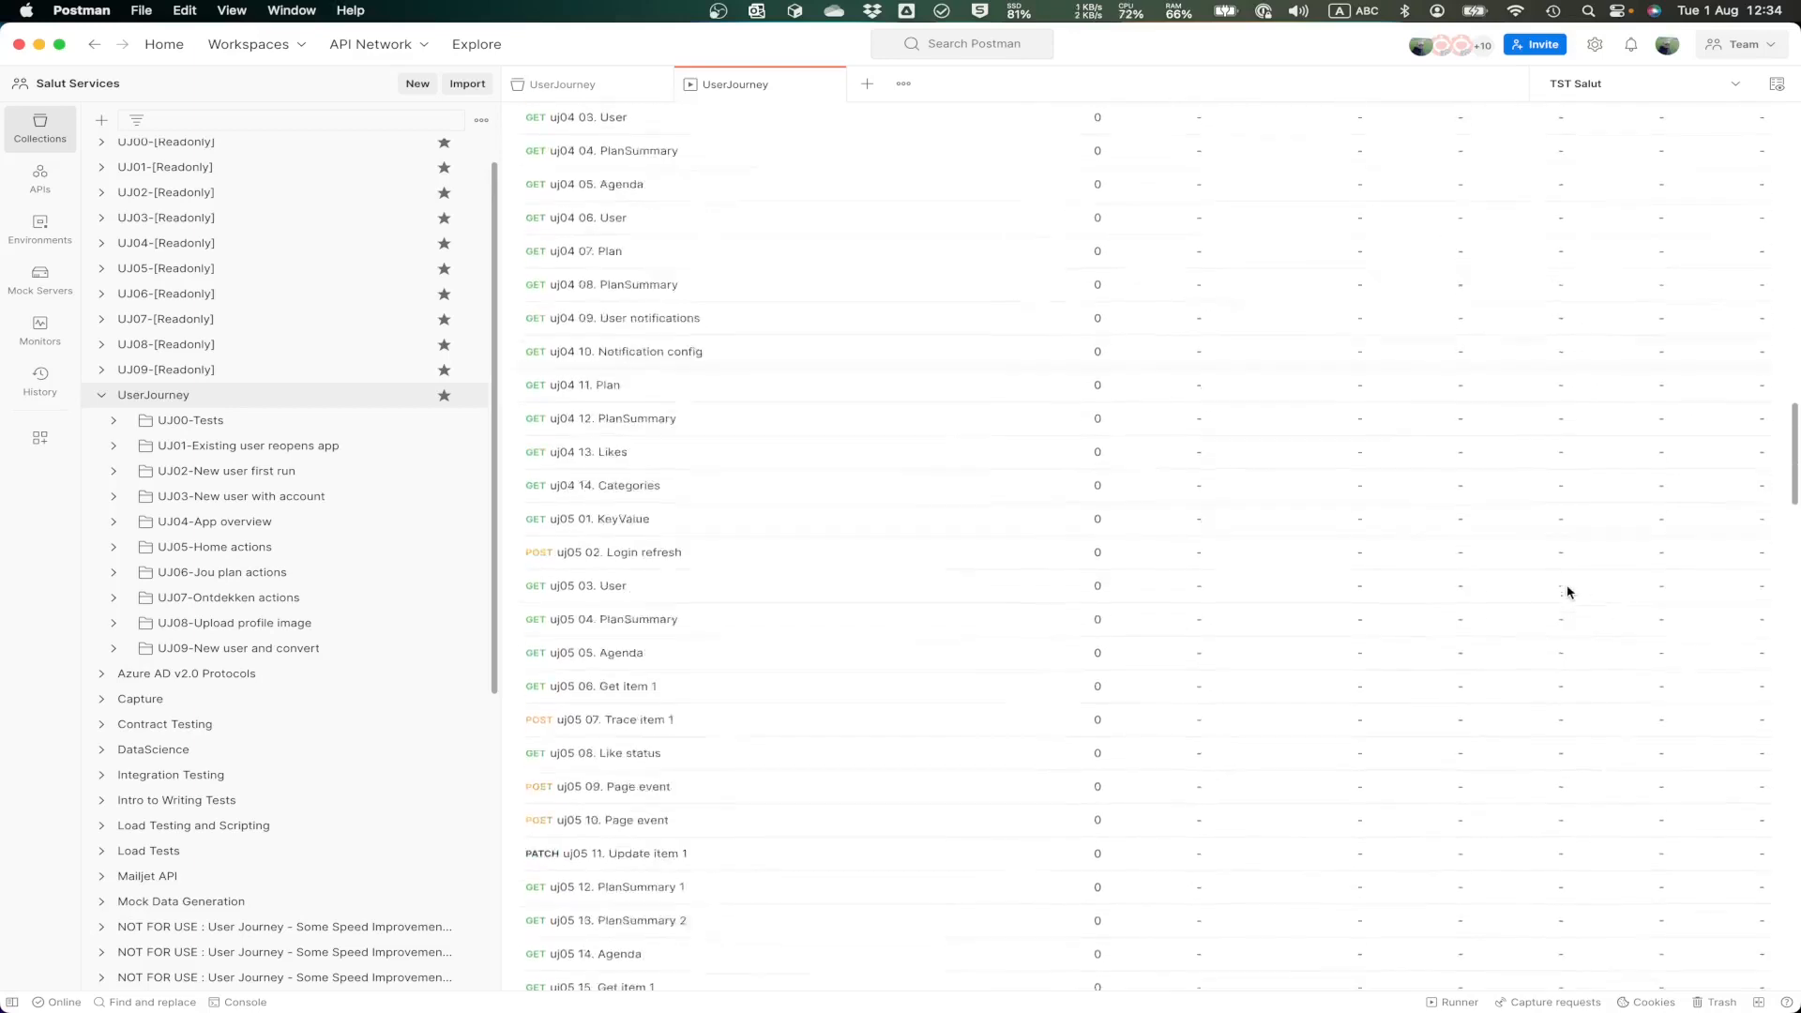
scroll(1565, 589, "up", 10)
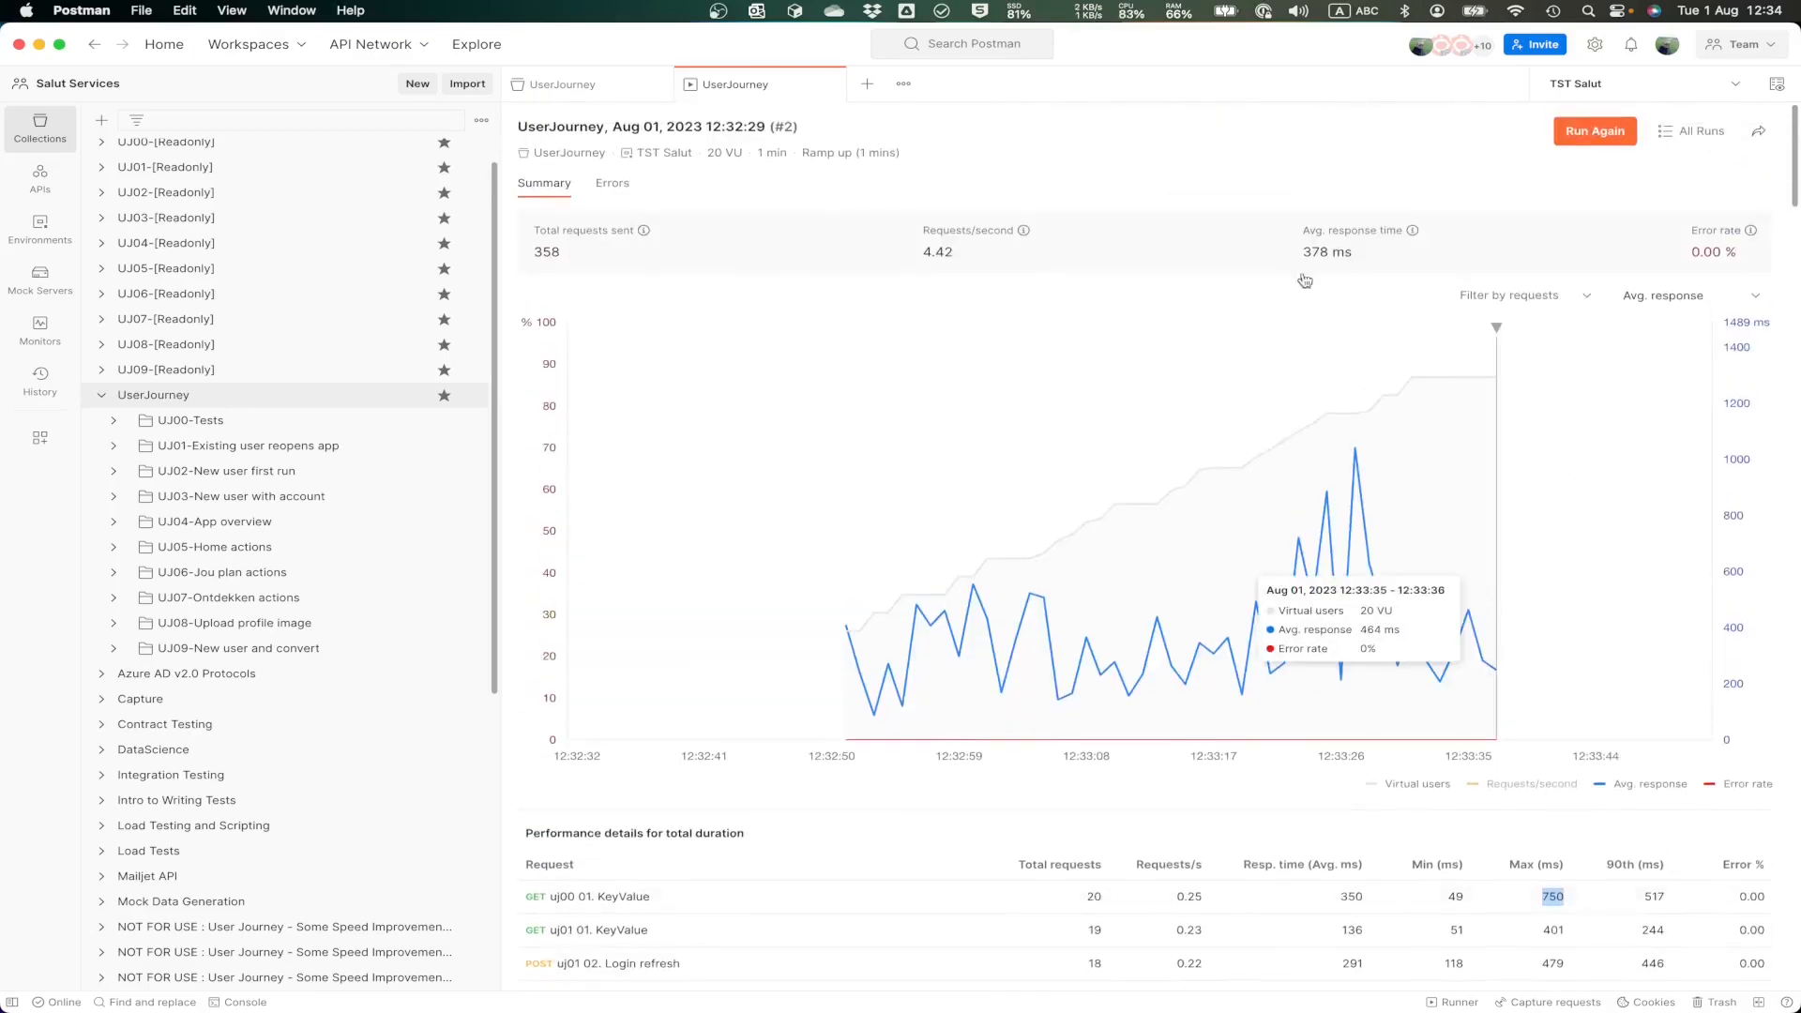